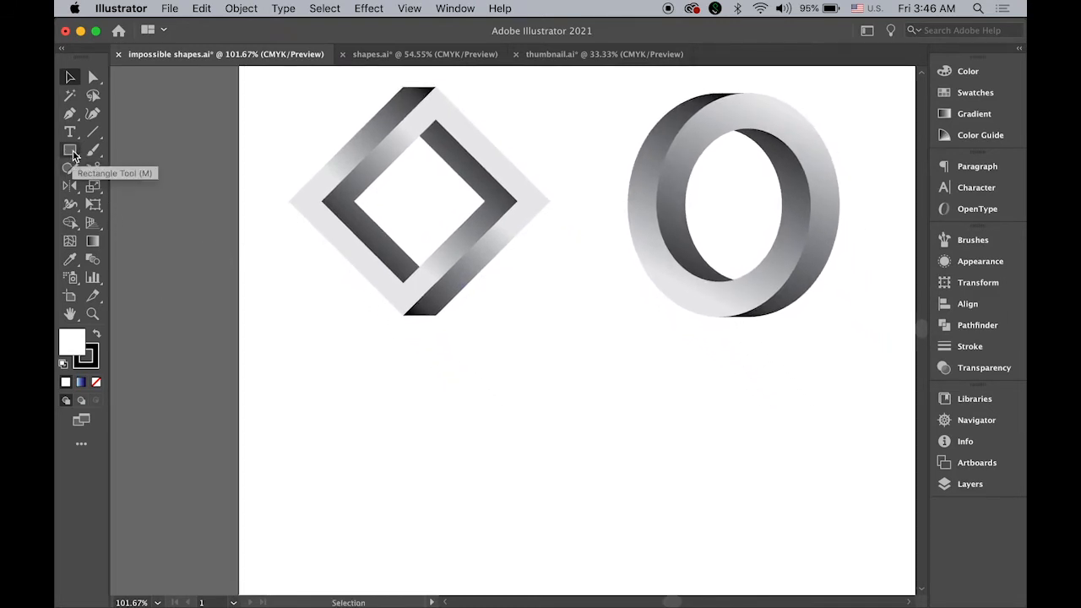
- Draw a square in the empty area below the diamond shape and remove its fill
left_click(71, 151)
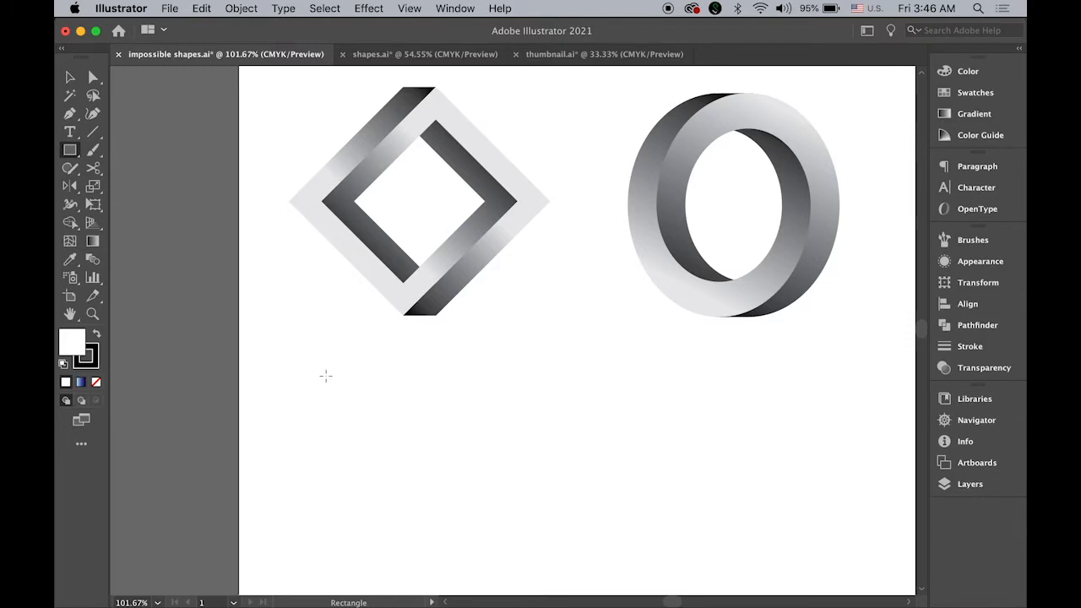
left_click_drag(325, 375, 513, 507)
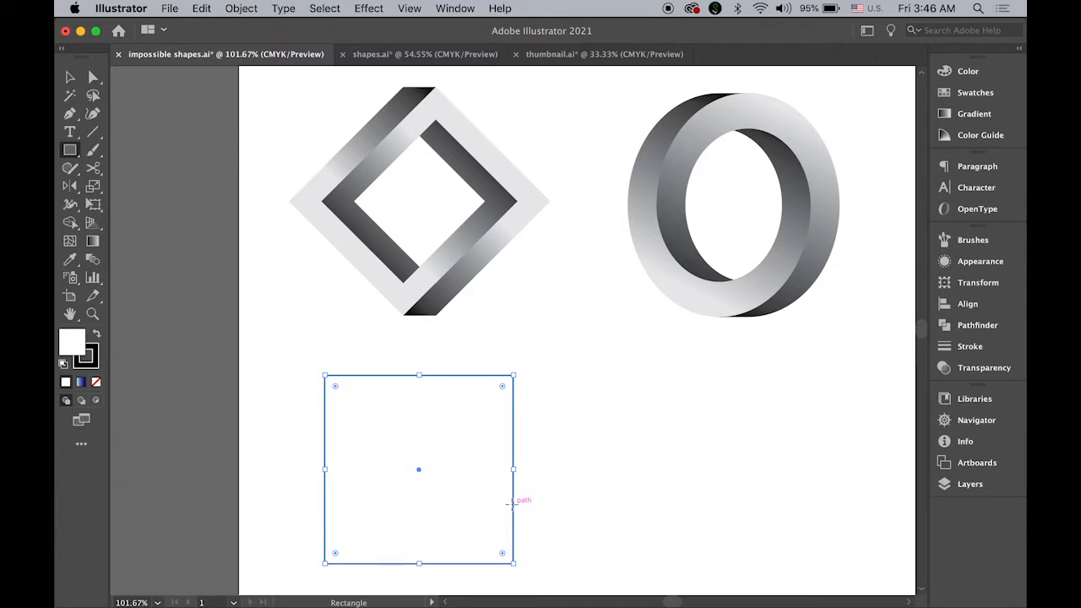
left_click(70, 77)
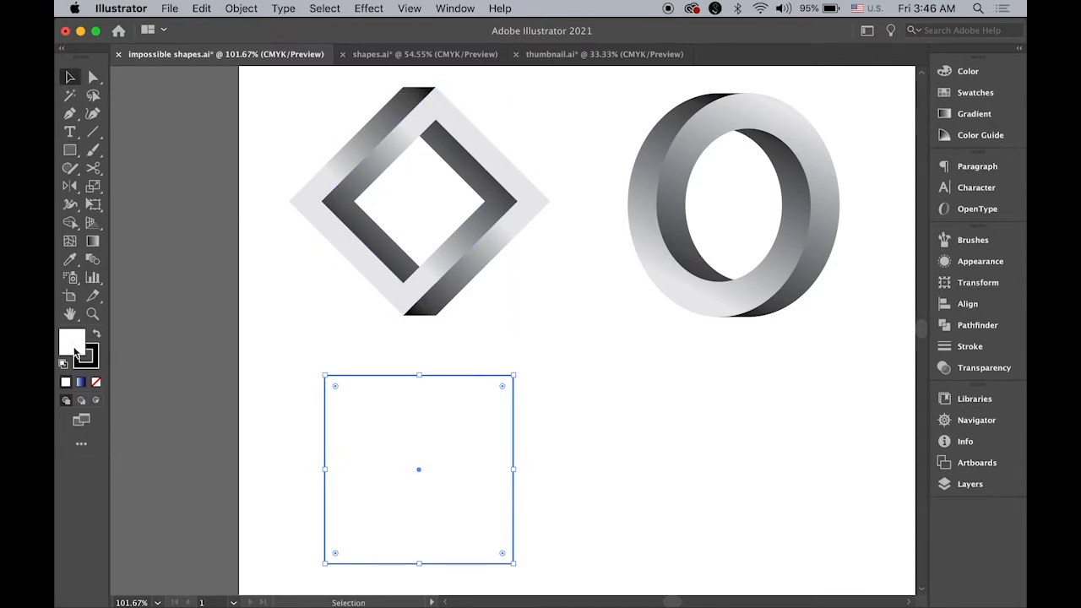
left_click(96, 381)
- Set the square's stroke weight to 30 pt
left_click(972, 348)
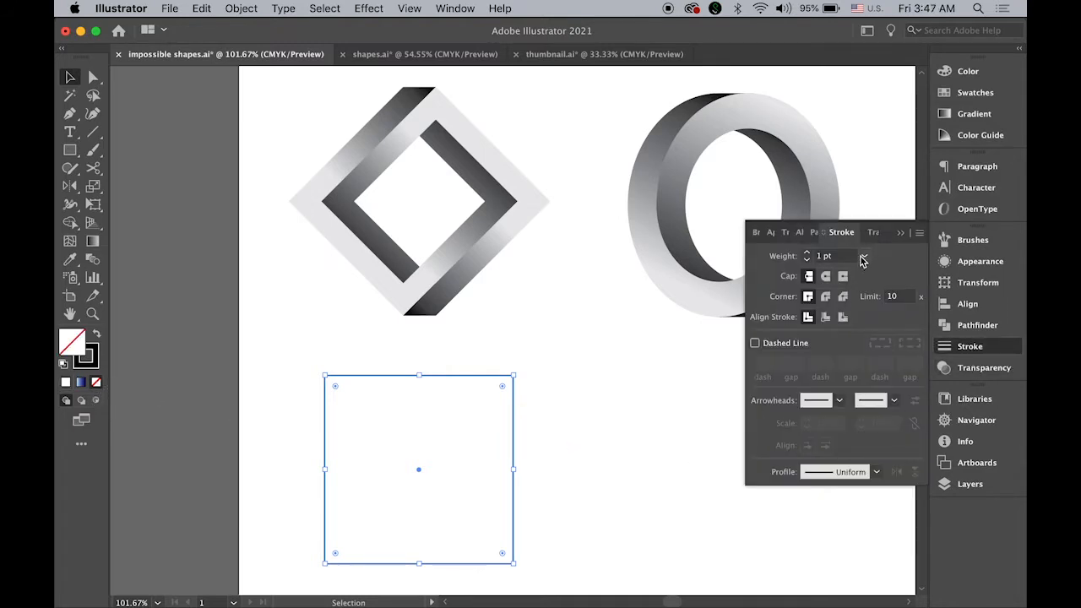
double_click(820, 256)
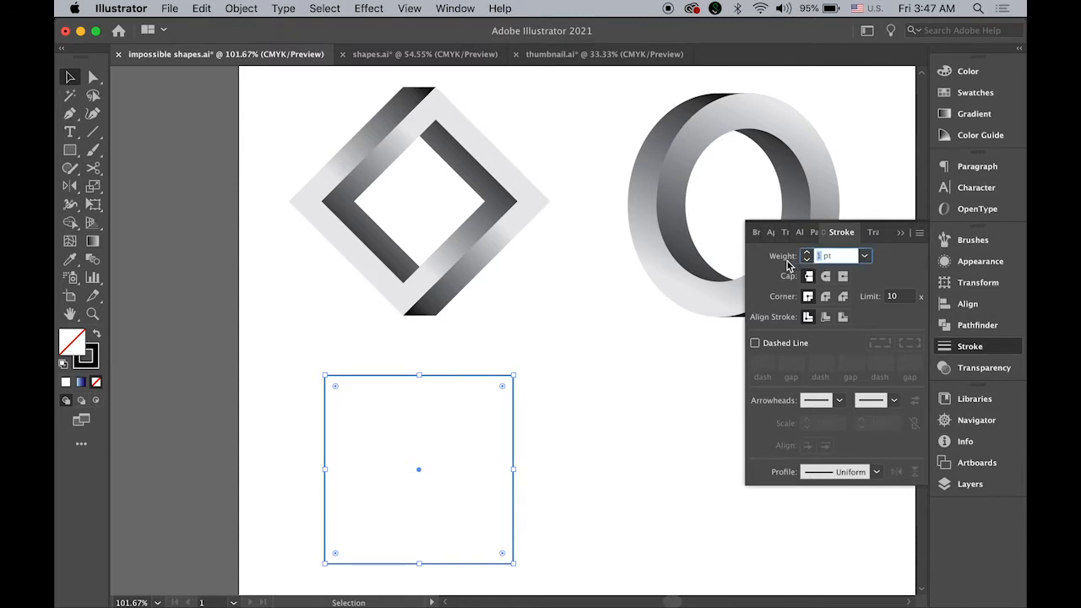
type("30")
key("Return")
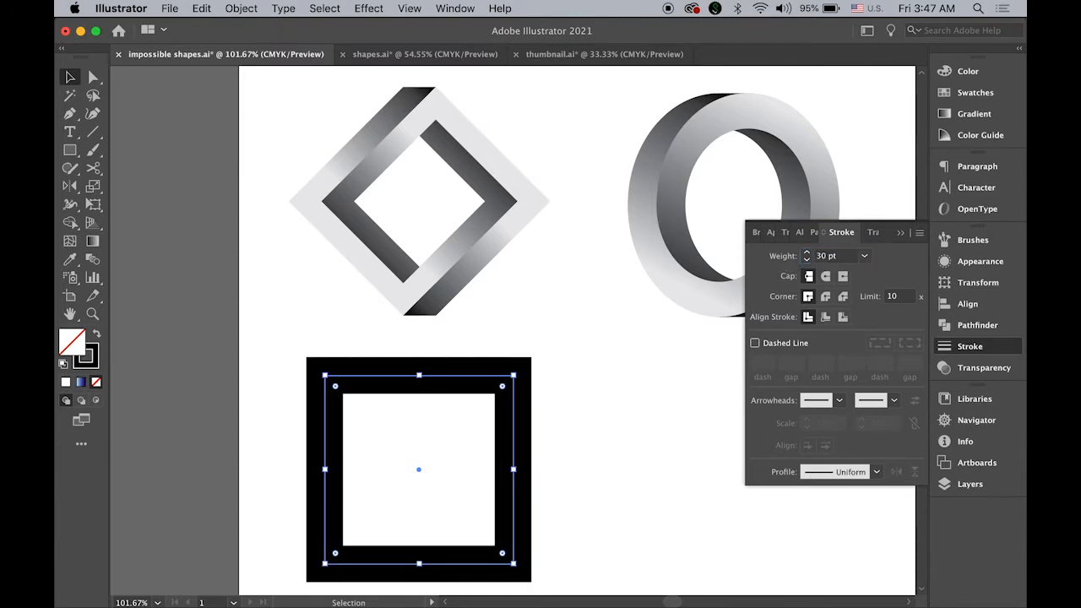
left_click(901, 234)
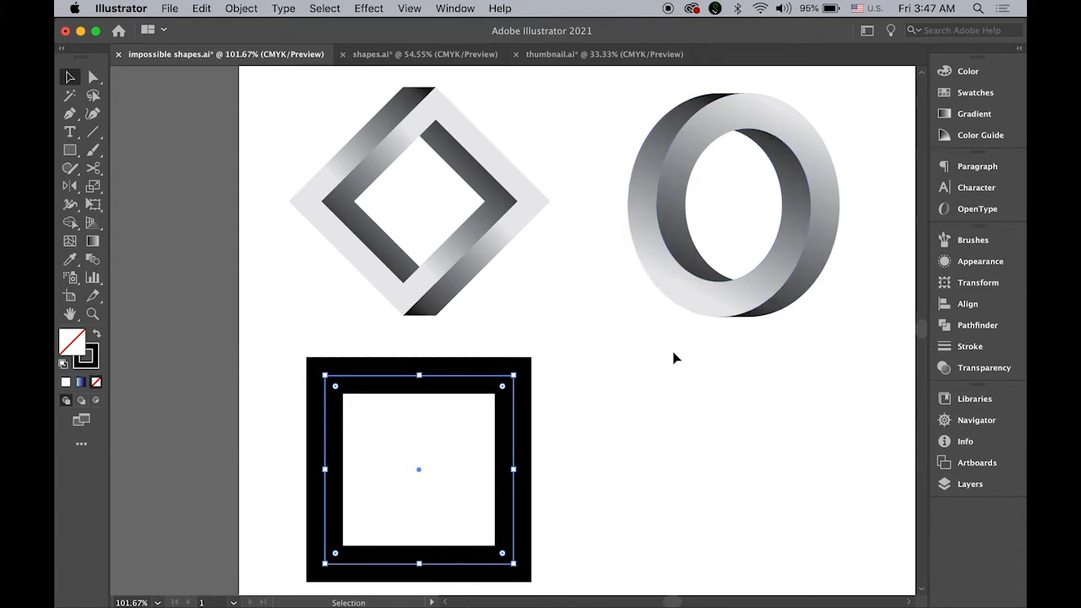
- Expand the thick square's fill and stroke into an outlined frame shape
key("super+alt+space")
left_click_drag(551, 405, 513, 381)
scroll(526, 369, "down", 2)
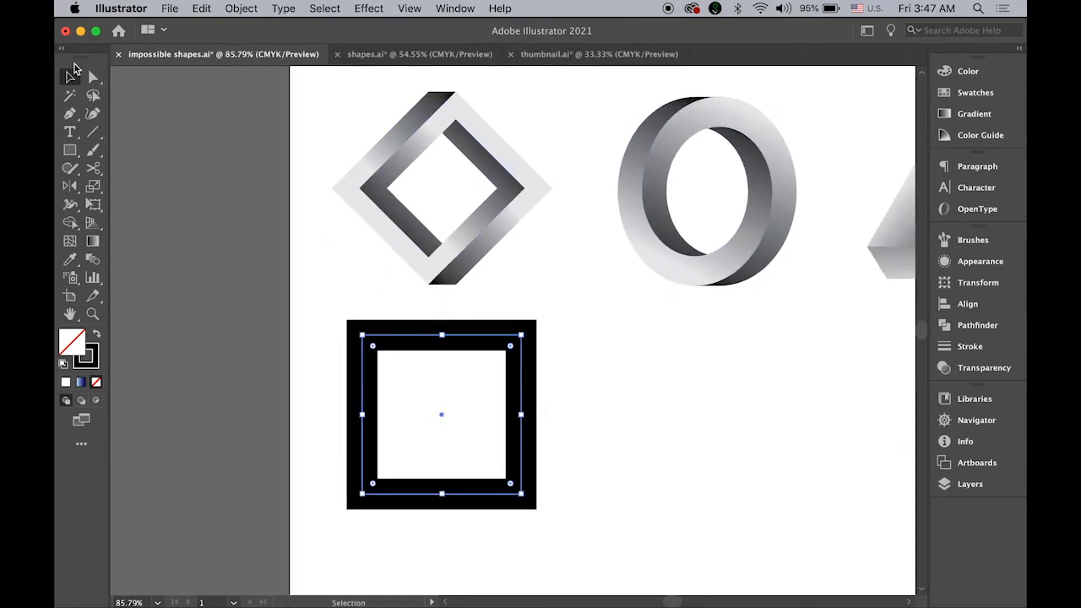
left_click(69, 78)
left_click(241, 8)
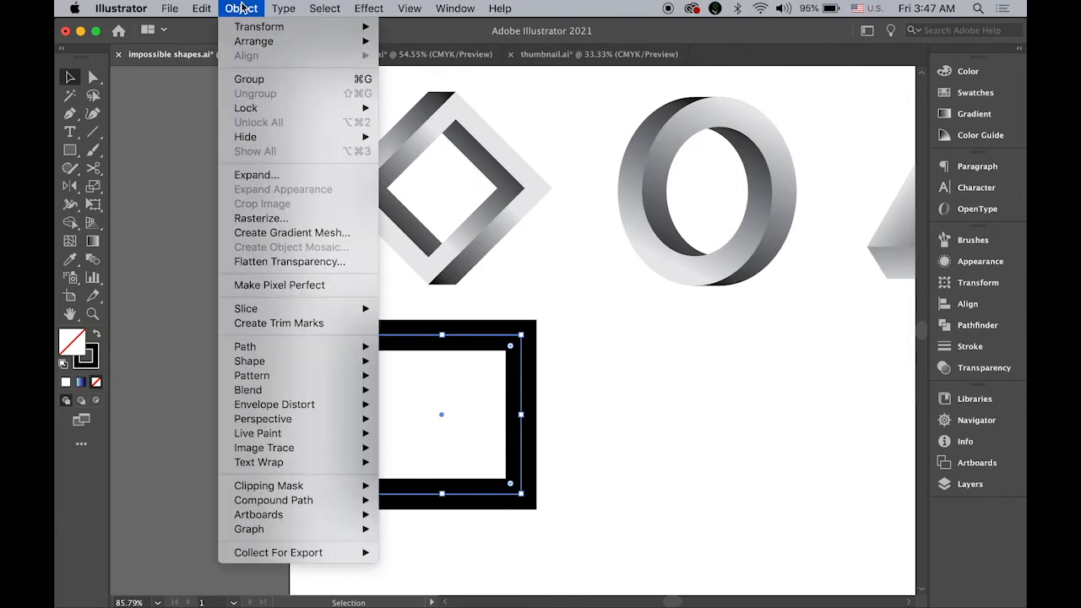
left_click(270, 176)
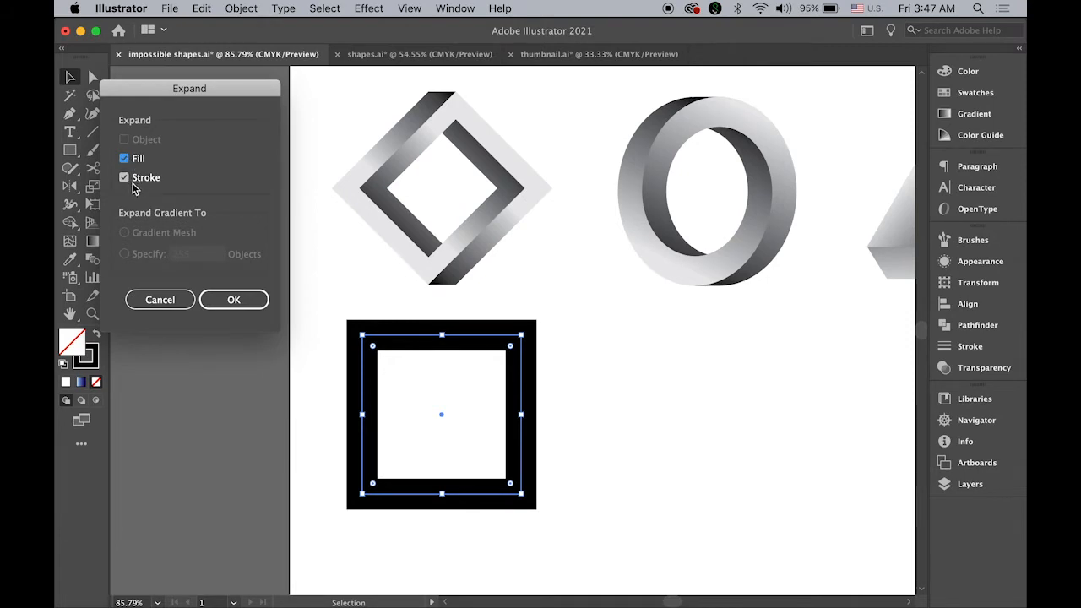
left_click(226, 301)
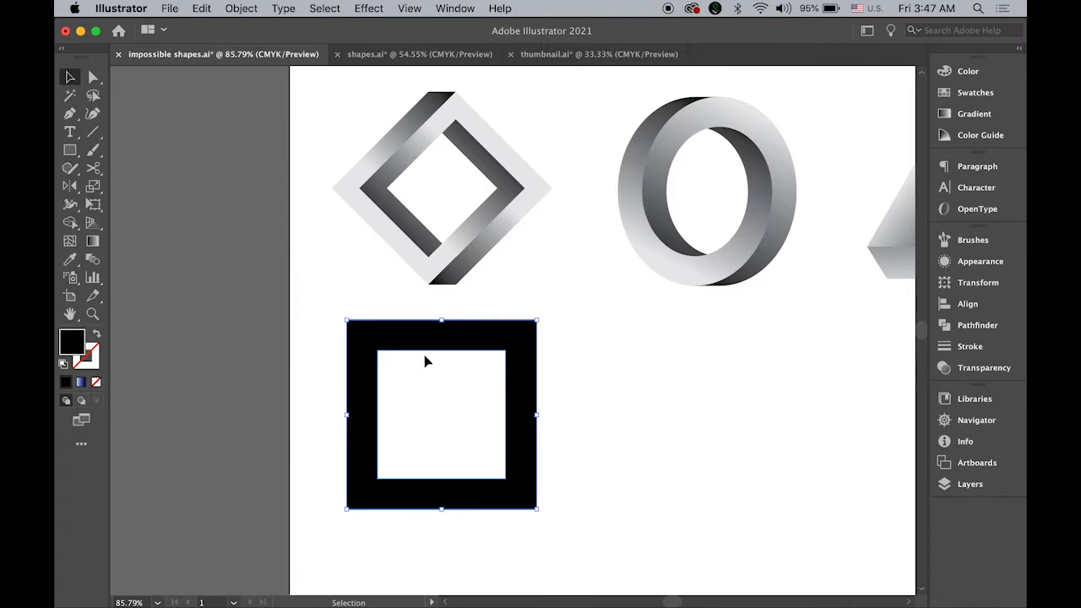
- Swap the square frame's fill and stroke and set its stroke weight to 0.25 pt
left_click_drag(441, 345, 473, 355)
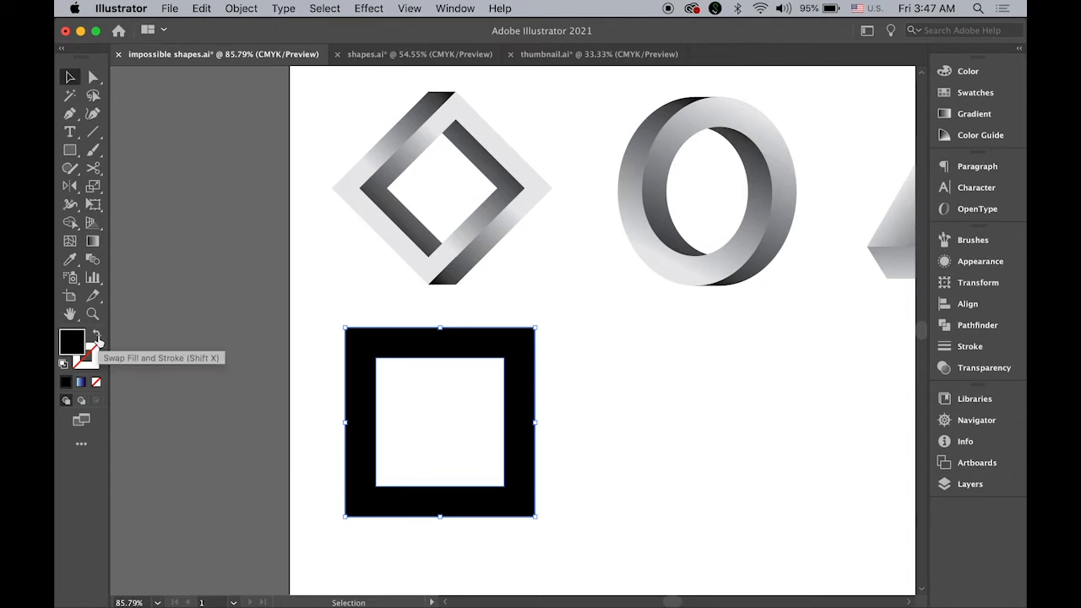
left_click(96, 336)
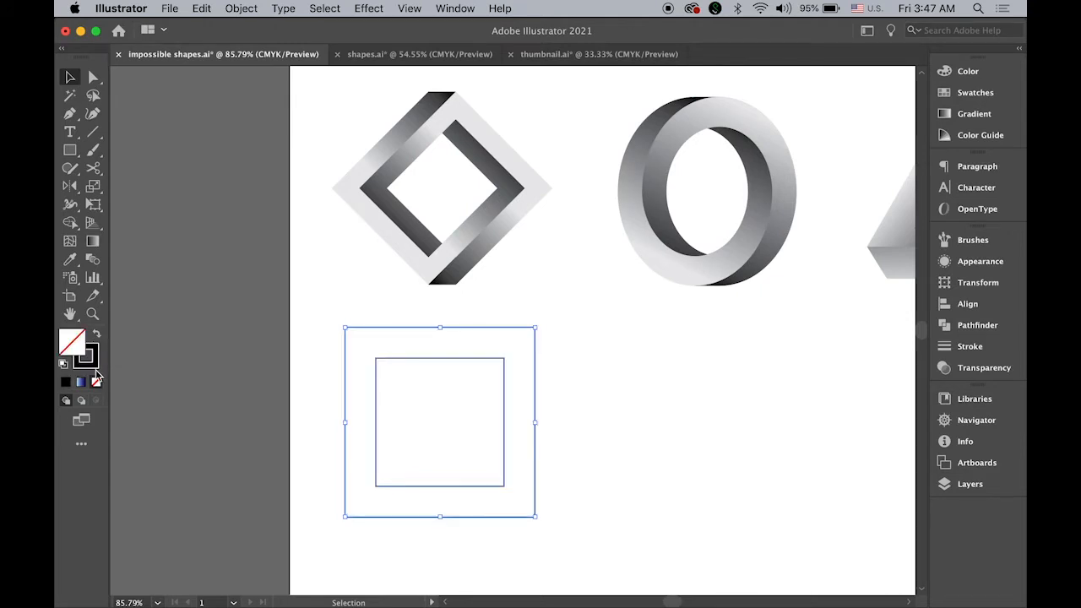
left_click(94, 365)
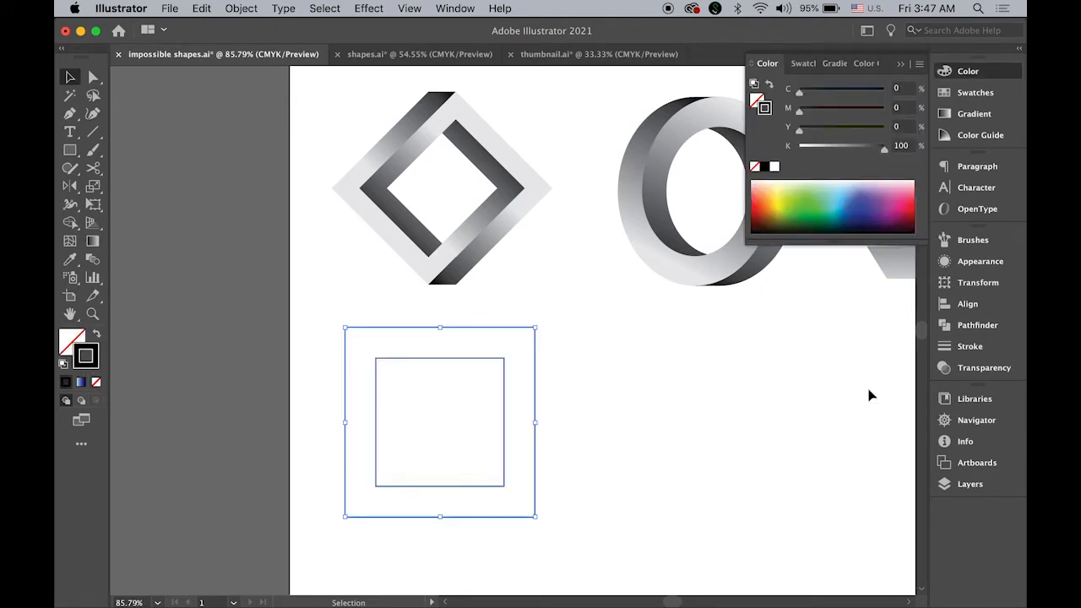
left_click(952, 350)
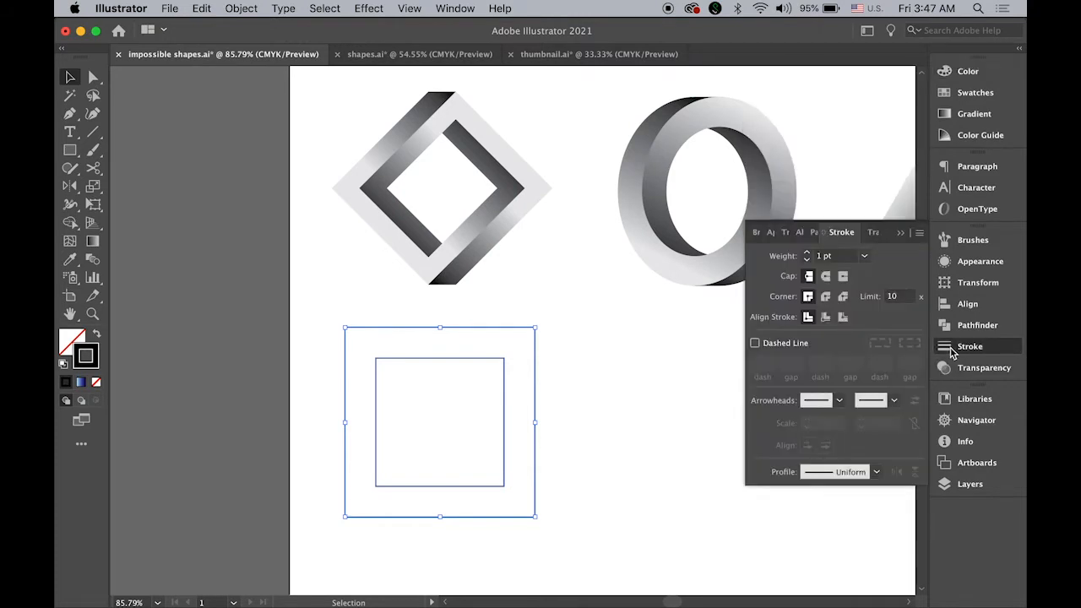
left_click(864, 255)
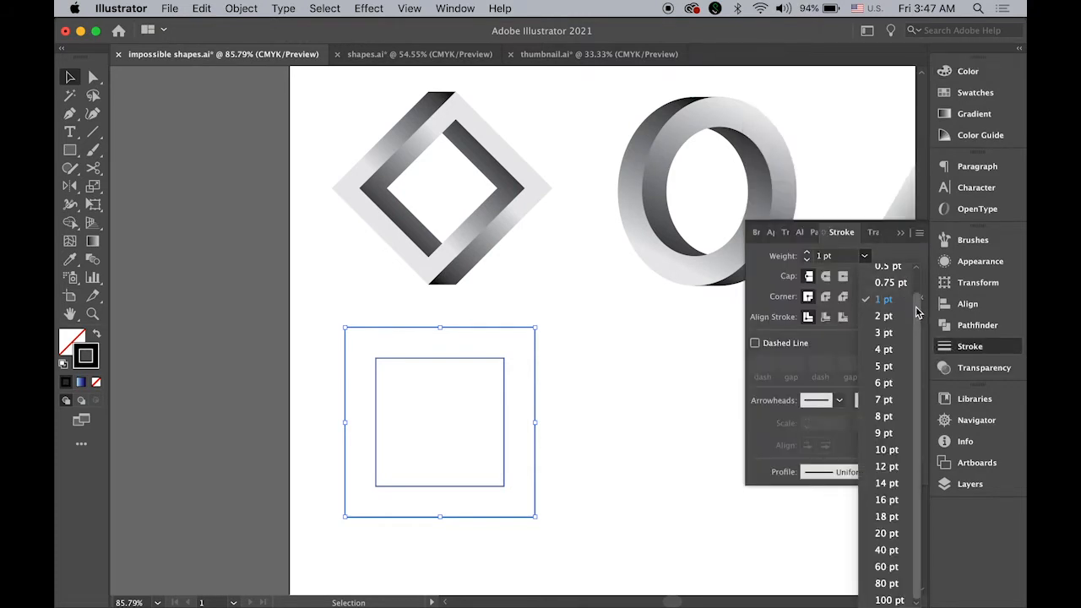
scroll(916, 308, "up", 1)
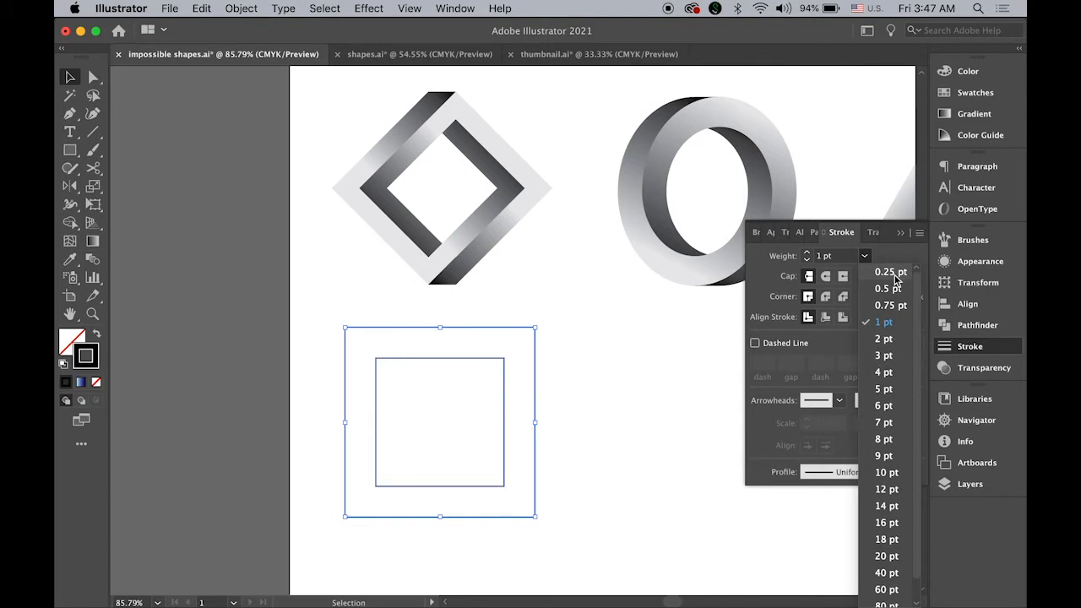
left_click(894, 273)
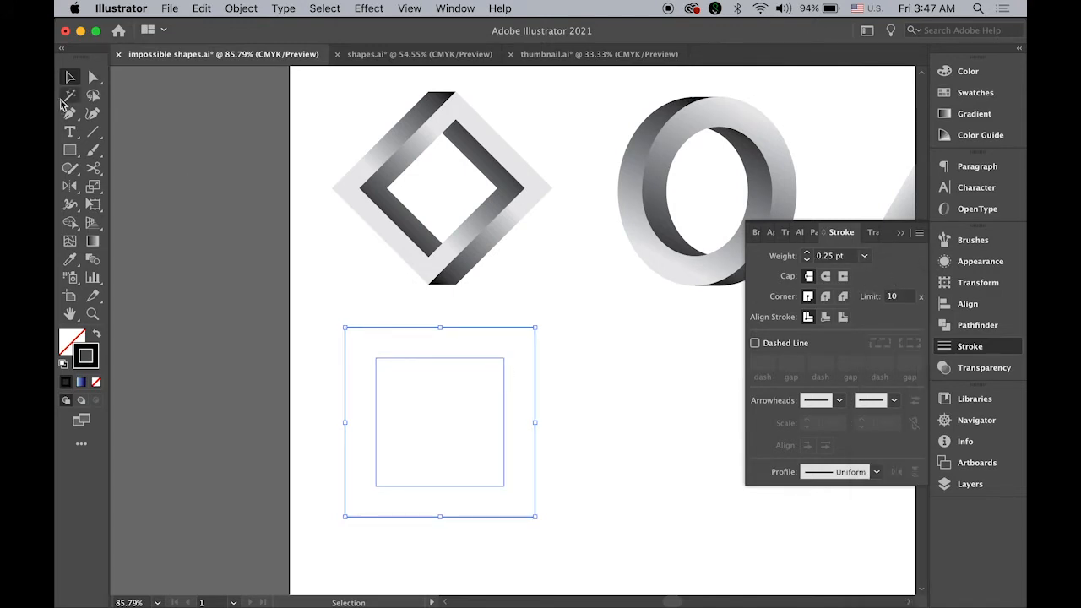
- Move the square frame slightly down and place a copy of it offset 30 pt to the right and 30 pt up
left_click(303, 388)
left_click_drag(425, 362, 424, 377)
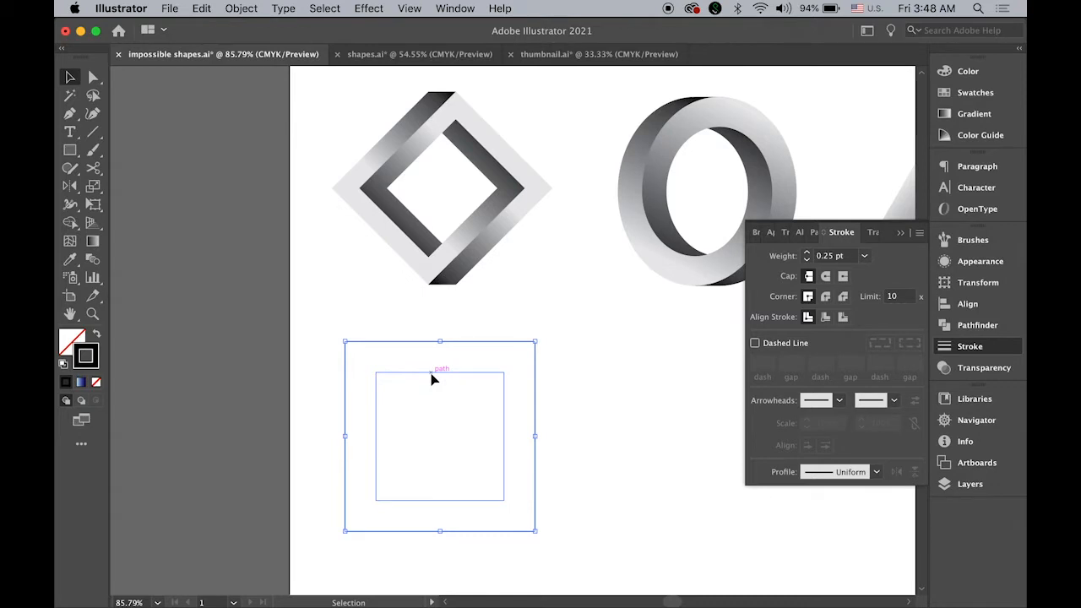
left_click_drag(433, 379, 463, 349)
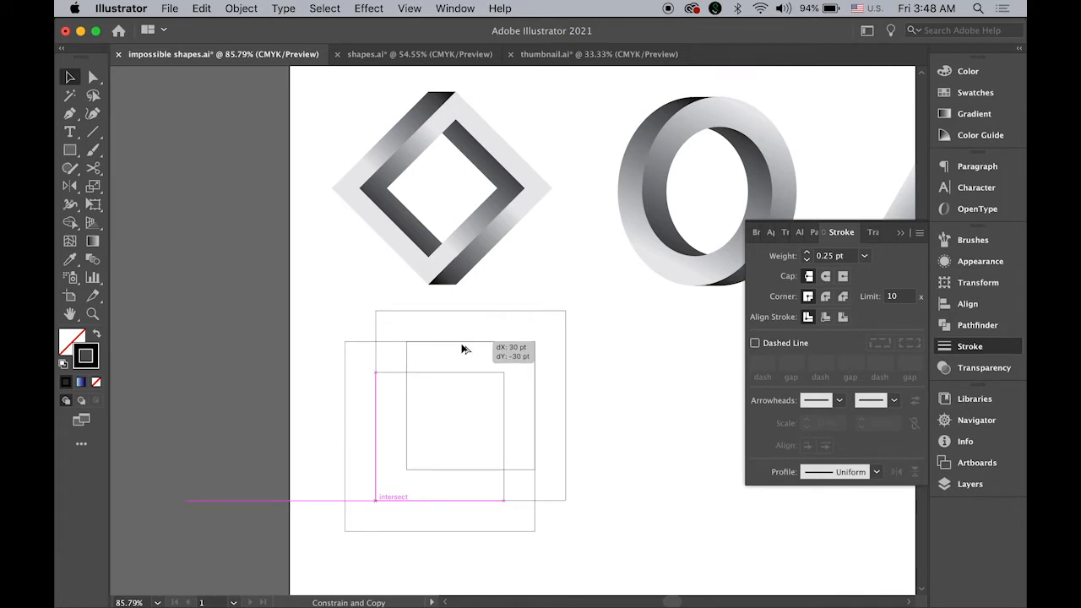
left_click_drag(462, 348, 462, 349)
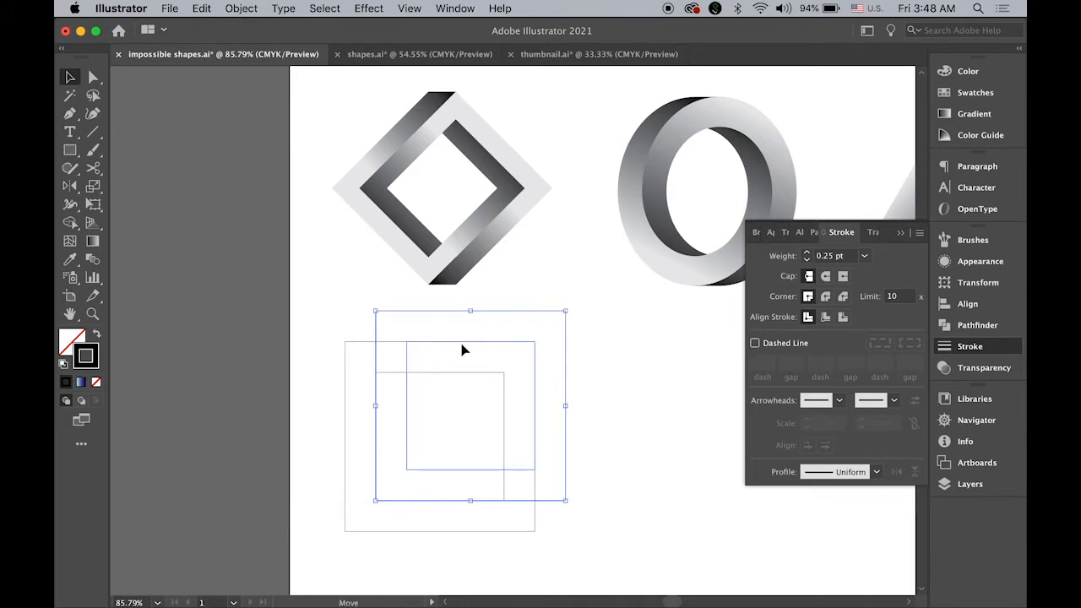
left_click(664, 467)
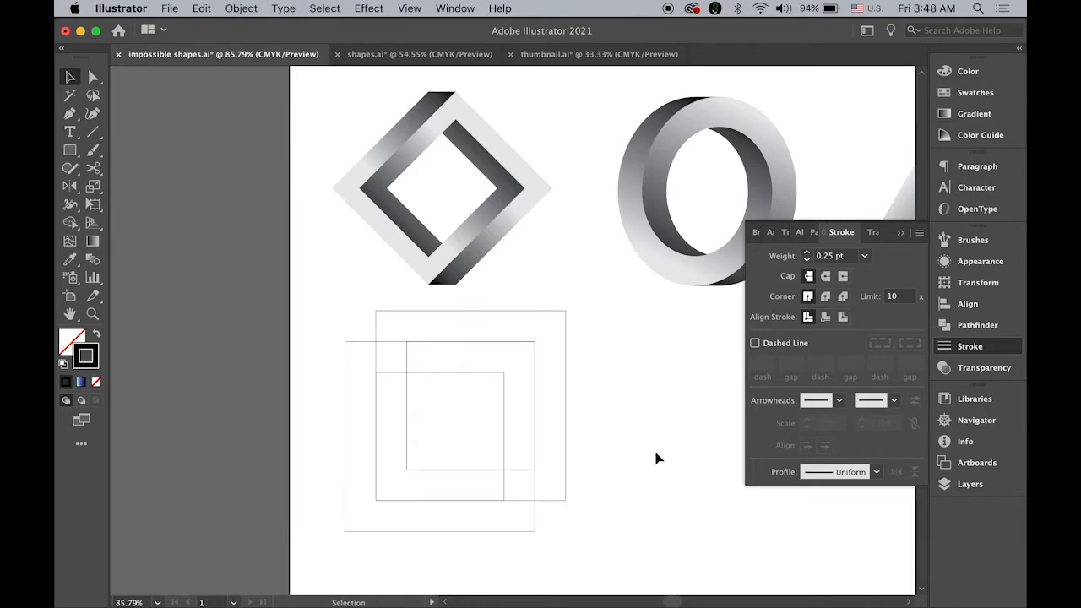
- Draw a straight Pen line joining the outer upper-left corners of the two overlapping frames
key("super+space")
left_click_drag(402, 335, 666, 461)
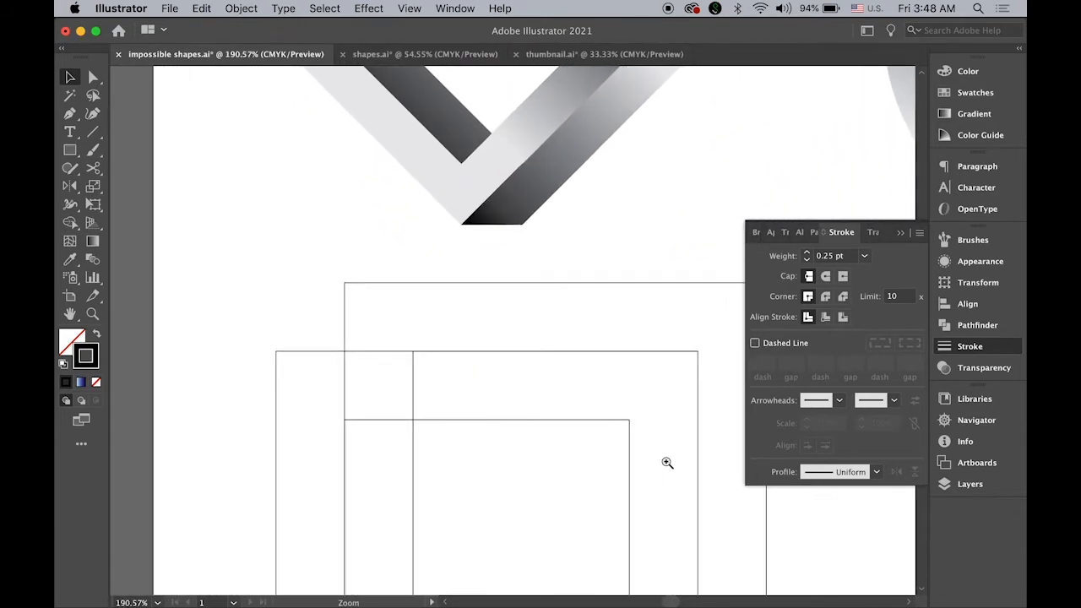
key("super+space")
left_click_drag(555, 444, 448, 321)
key("space")
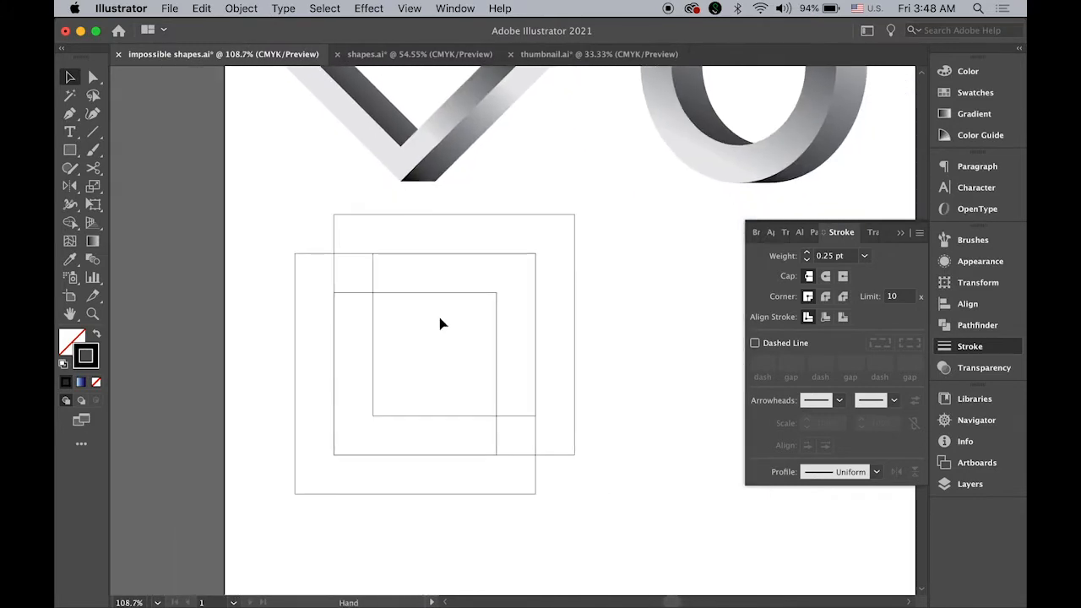
left_click(70, 114)
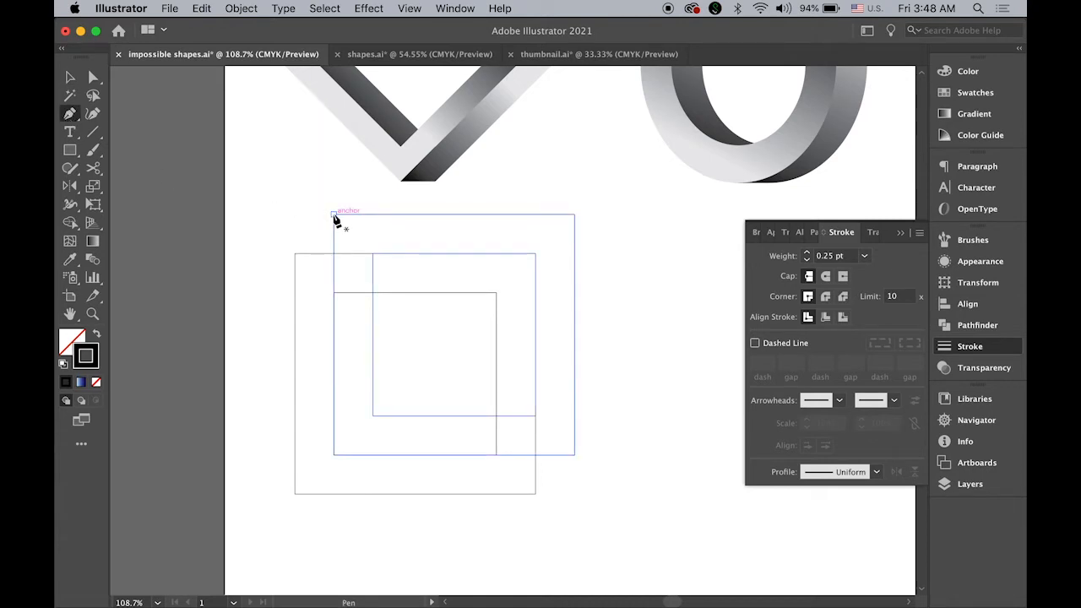
left_click(334, 216)
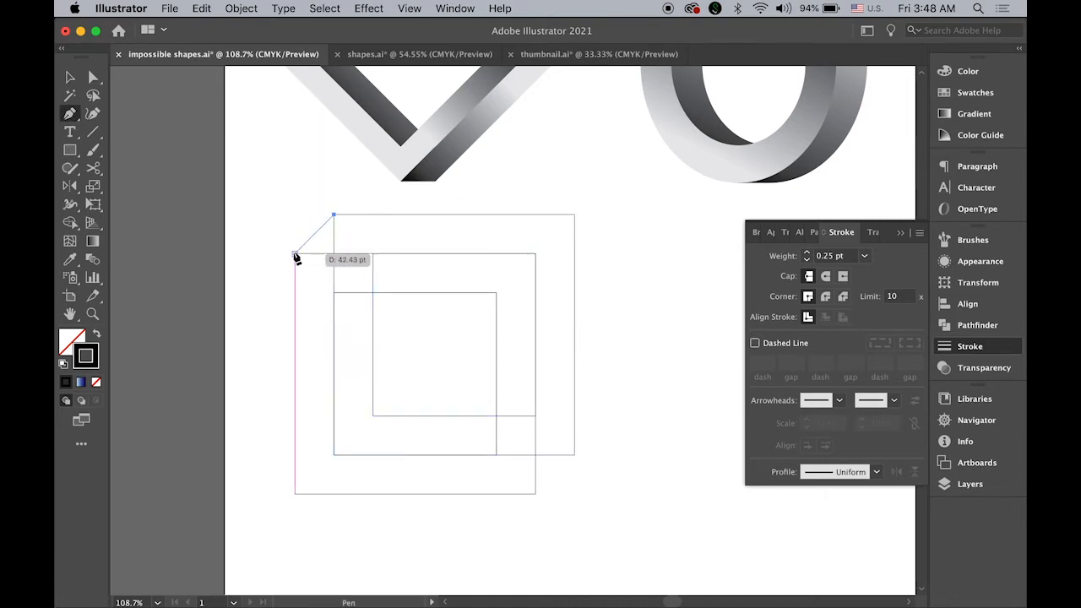
left_click(295, 253)
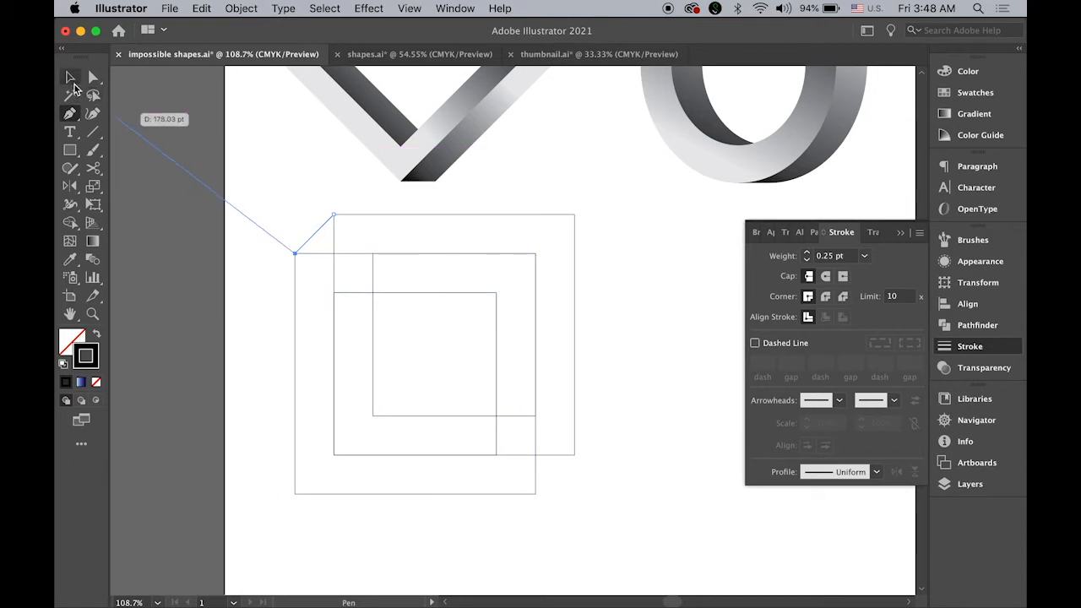
key("v")
- Draw a second straight Pen line joining the outer lower-right corners of the two frames
left_click(72, 114)
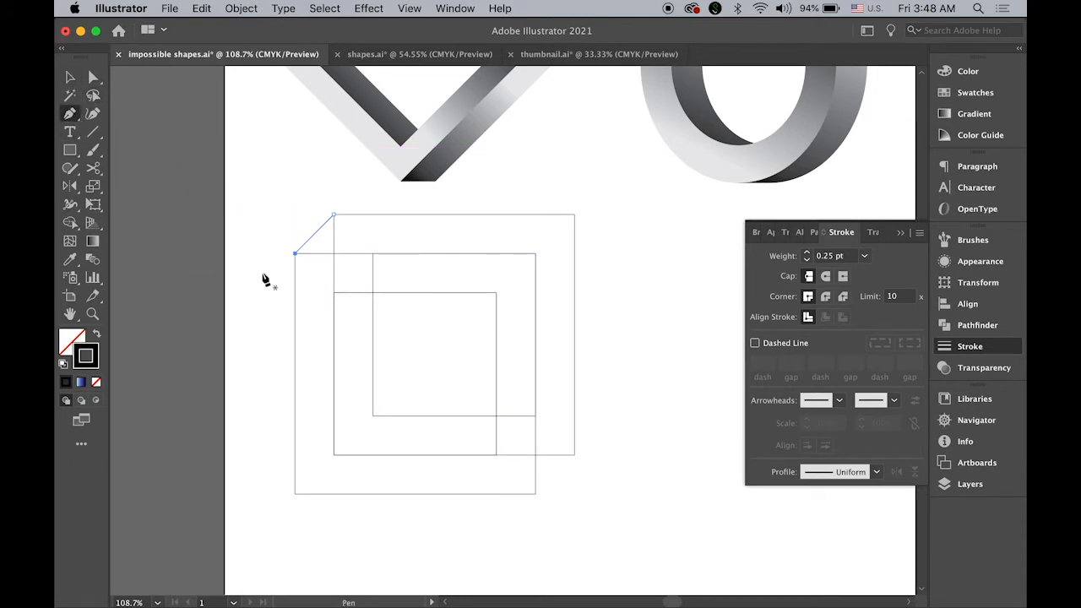
left_click(574, 455)
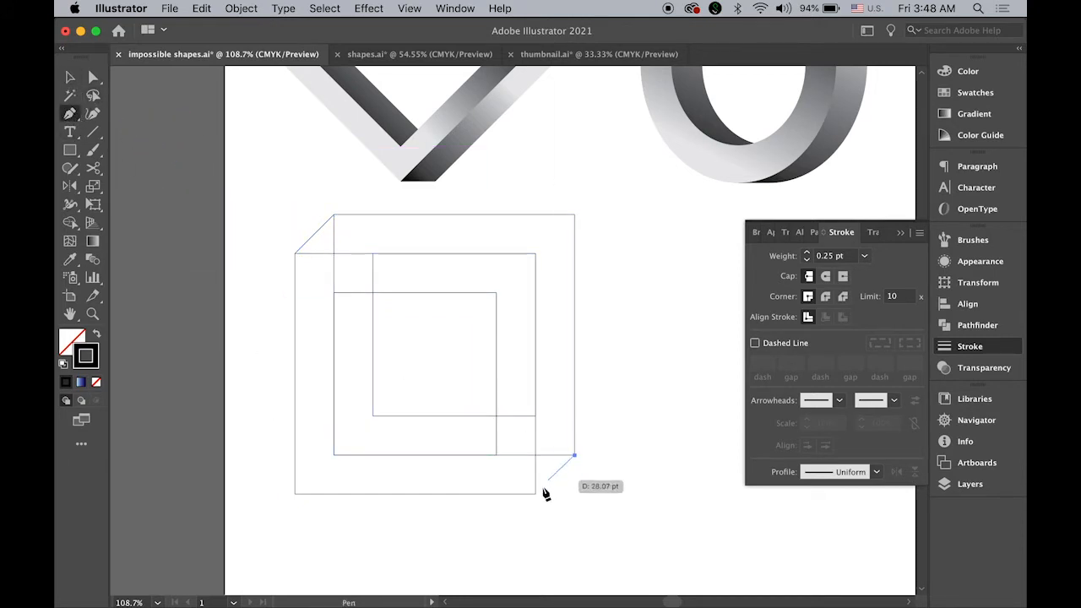
left_click(536, 493)
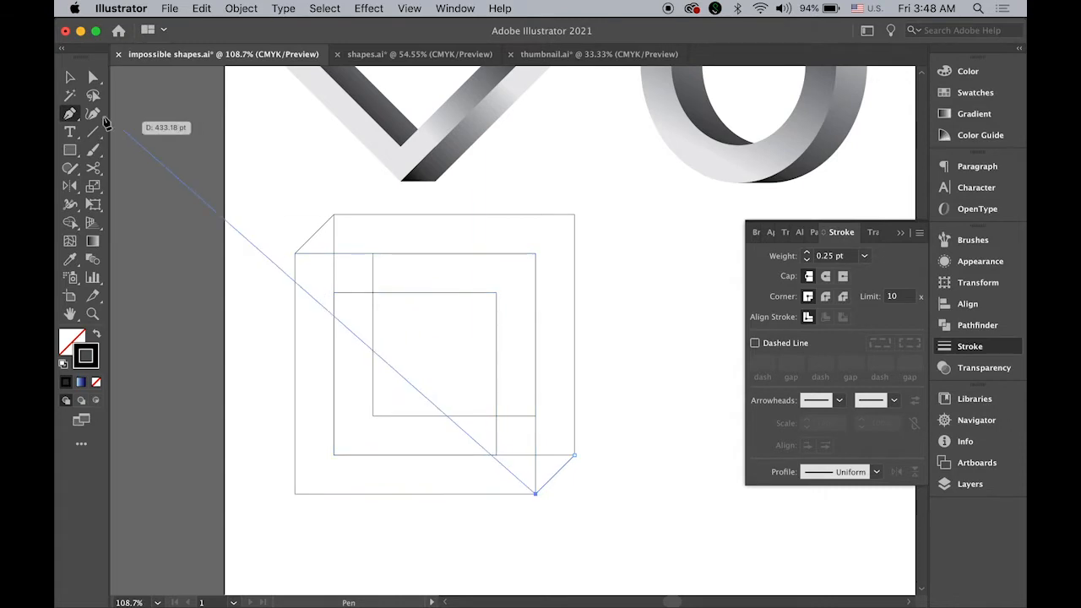
key("v")
left_click(205, 301)
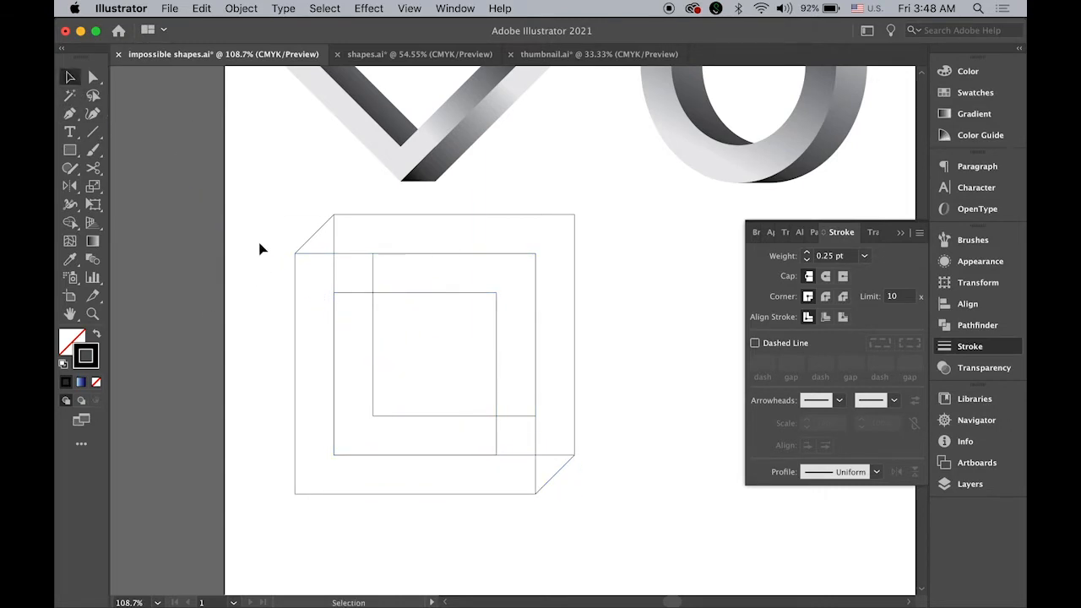
- Select both overlapping frames with their two joining lines and split them into separate regions using Pathfinder Divide
left_click_drag(255, 218, 597, 513)
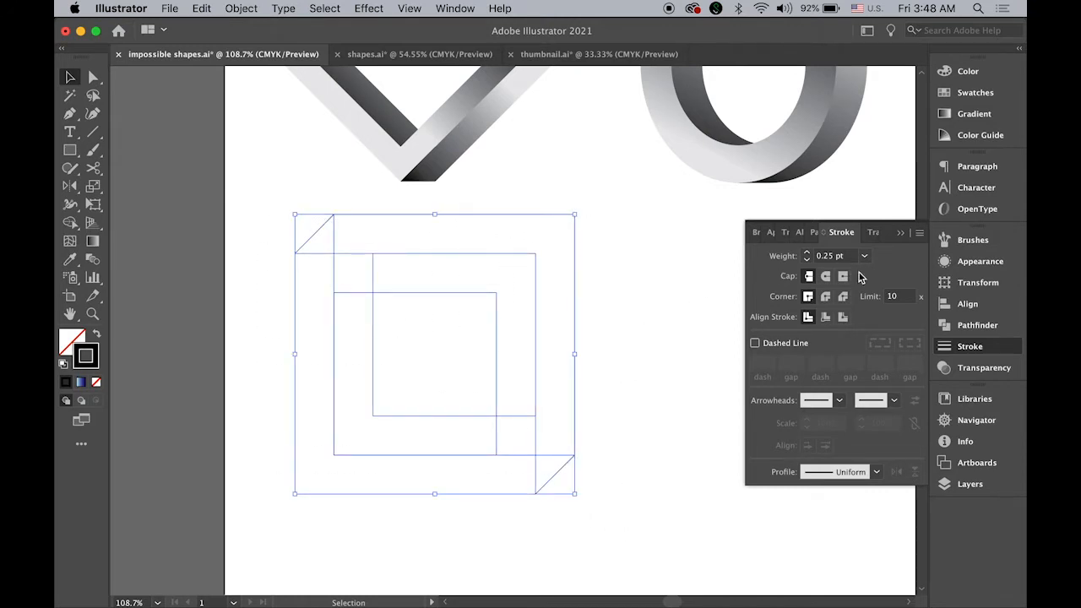
left_click(948, 326)
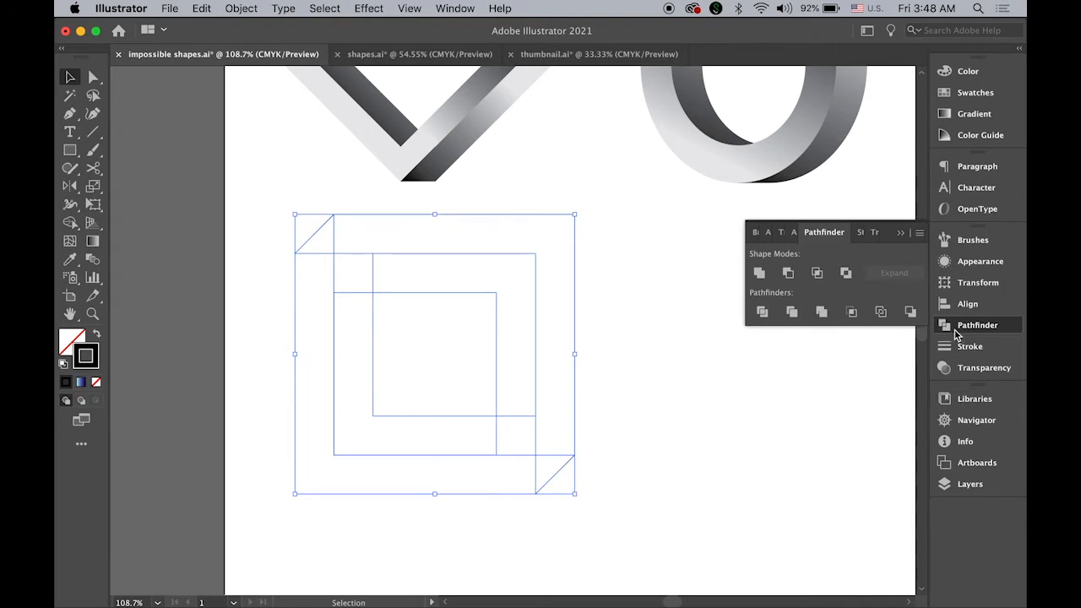
left_click(456, 9)
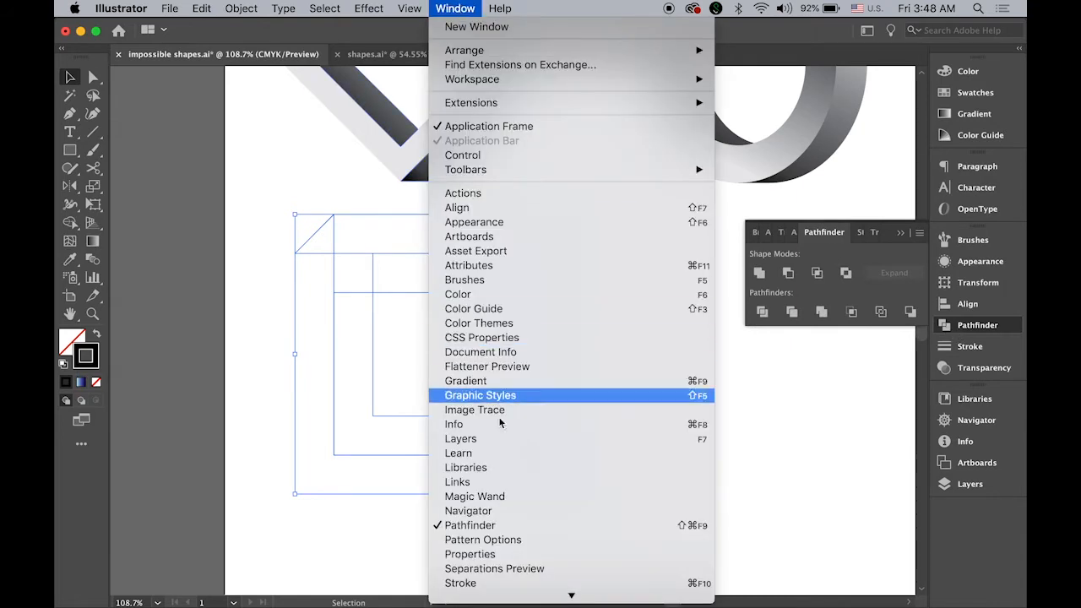
left_click(886, 260)
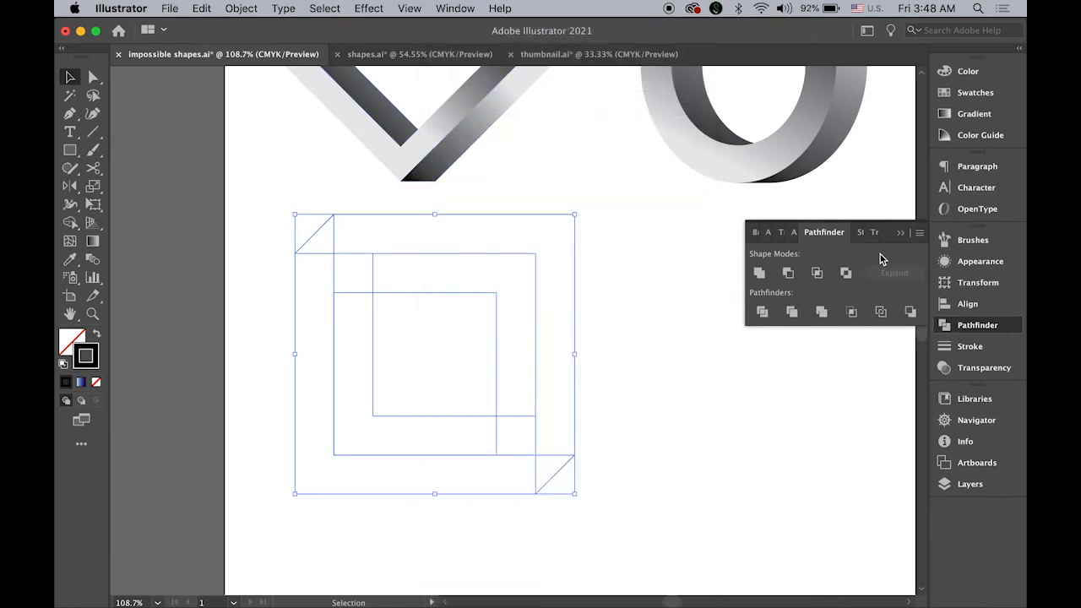
left_click(762, 312)
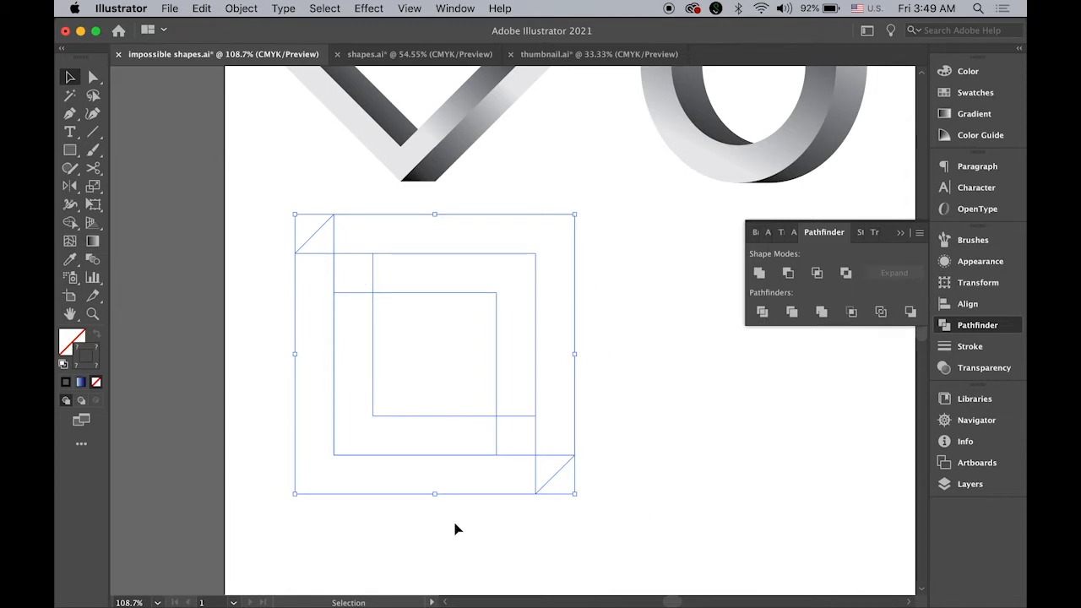
- Merge the outer left and bottom bars with the inner right and top bars into one continuous band using Shape Builder
left_click(69, 226)
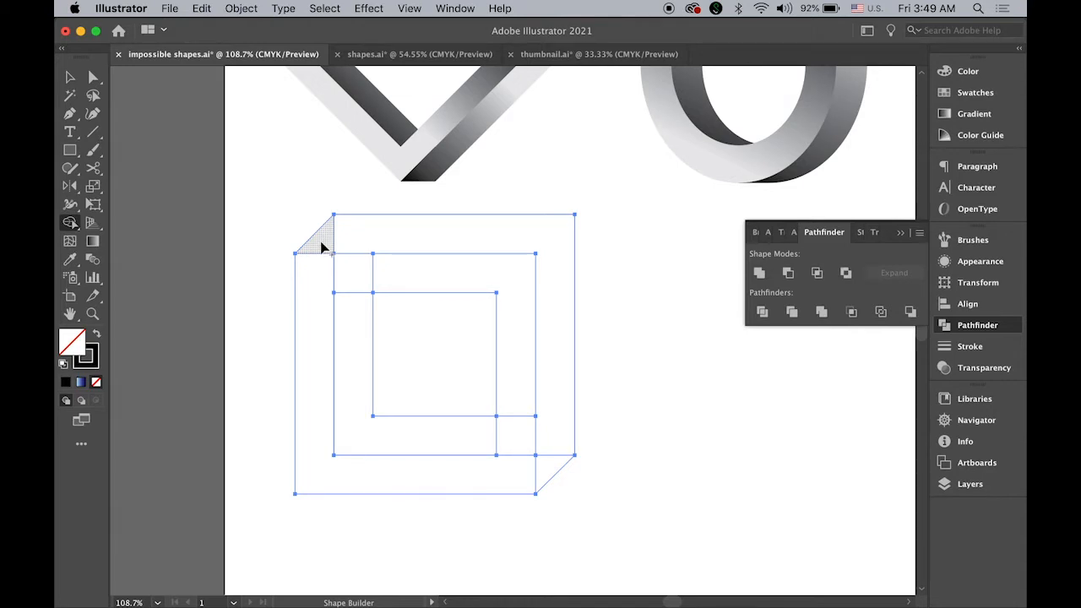
left_click_drag(321, 246, 318, 287)
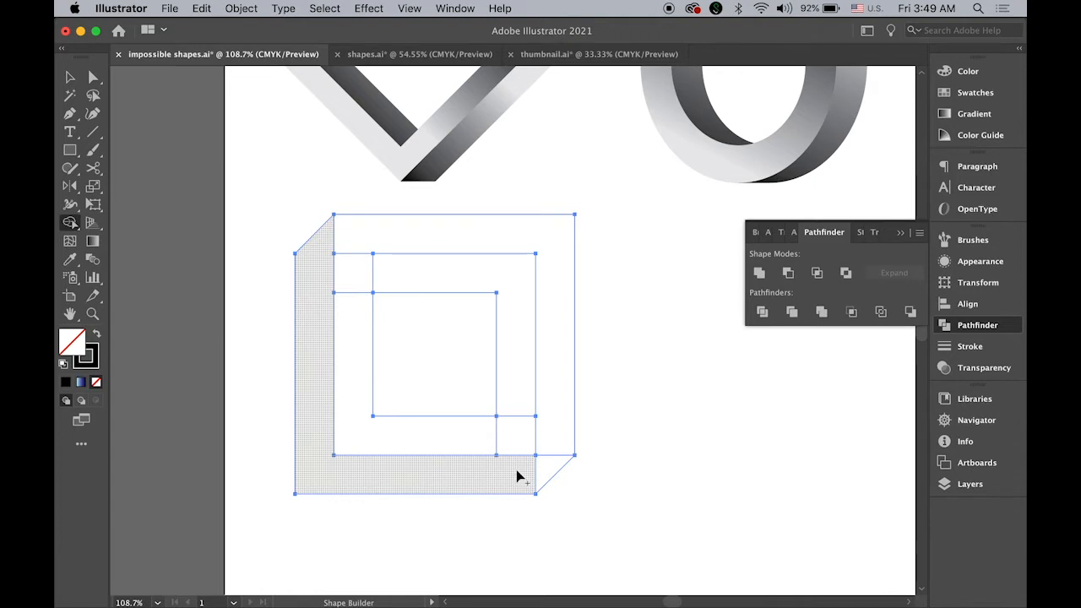
left_click_drag(516, 469, 514, 367)
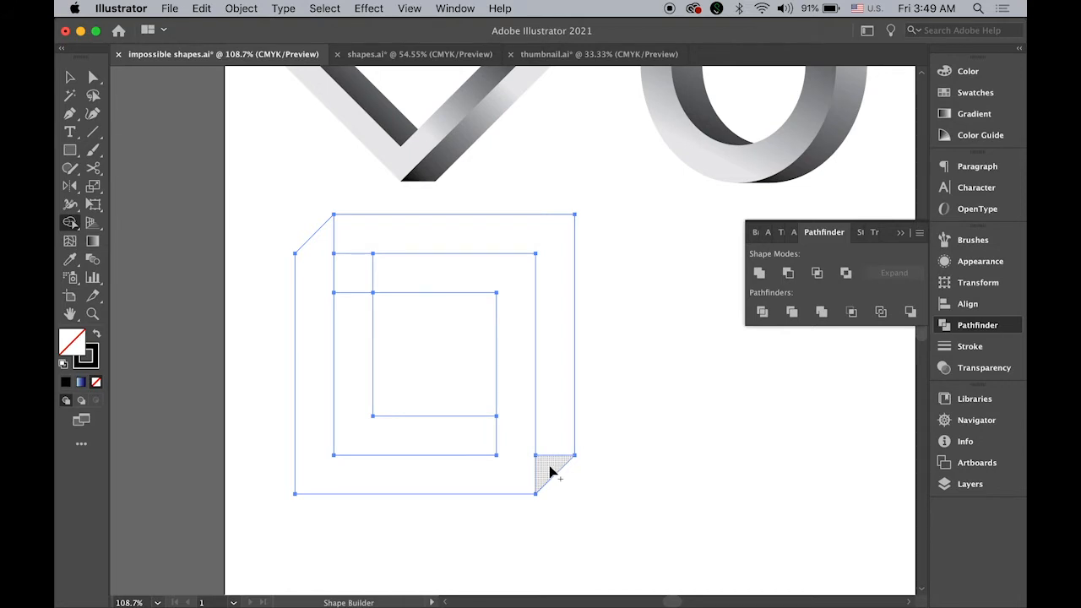
- Merge the outer right and top bars with the inner left and bottom bars into a second interlocking band using Shape Builder
left_click_drag(550, 471, 553, 402)
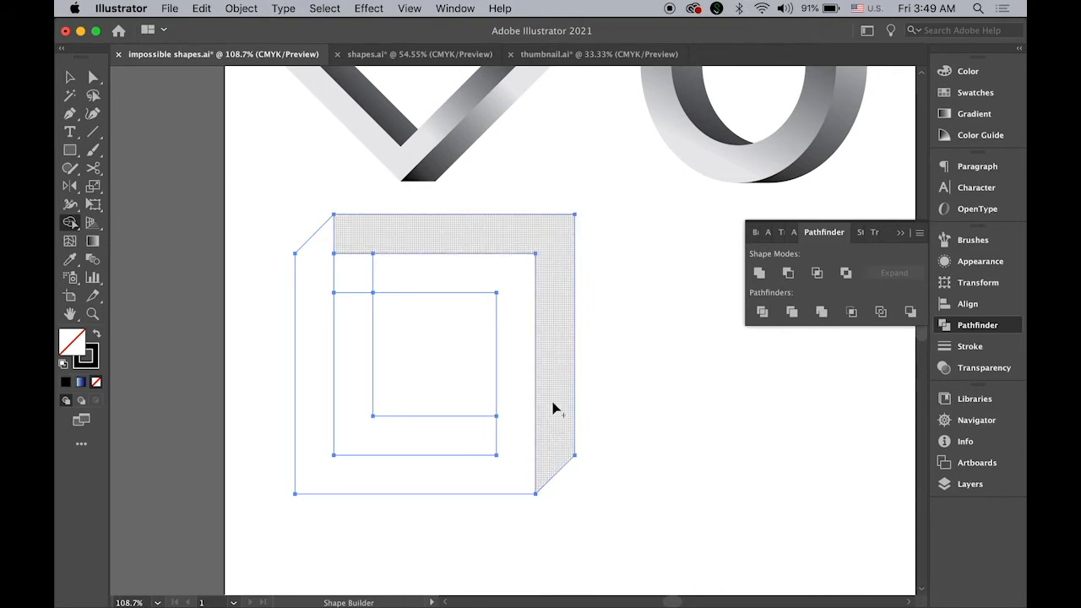
left_click_drag(347, 230, 348, 328)
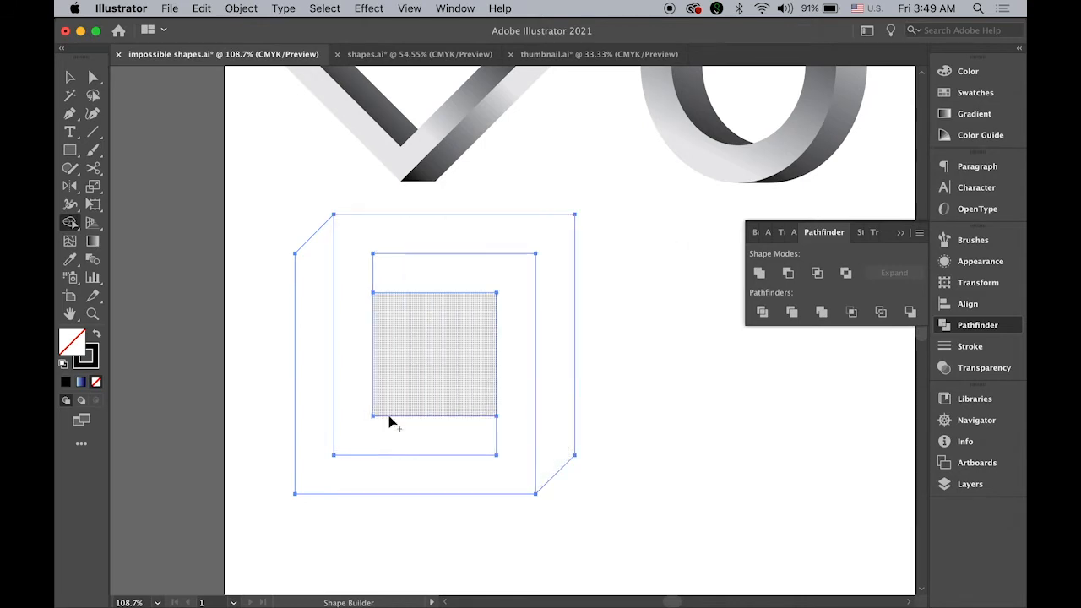
- Apply the default white fill and black stroke to the merged shape and deselect it
left_click(72, 77)
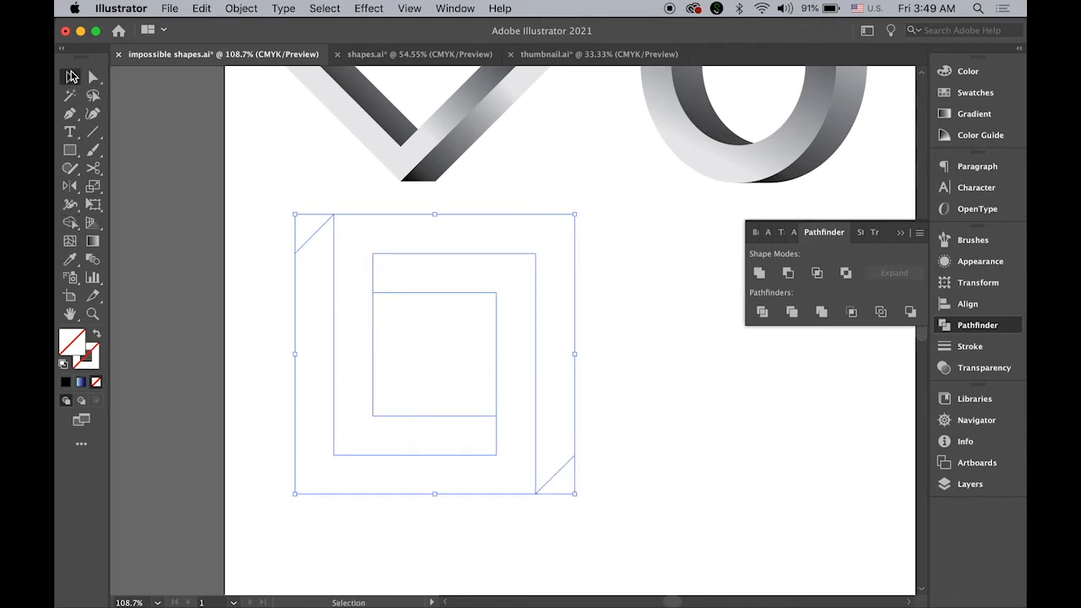
left_click(63, 368)
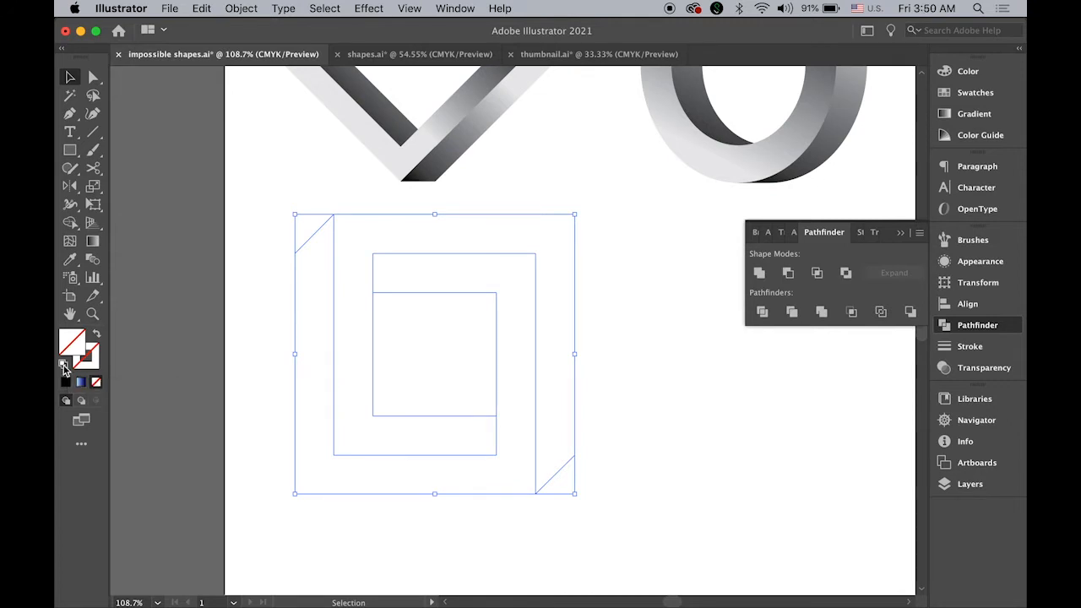
left_click(192, 291)
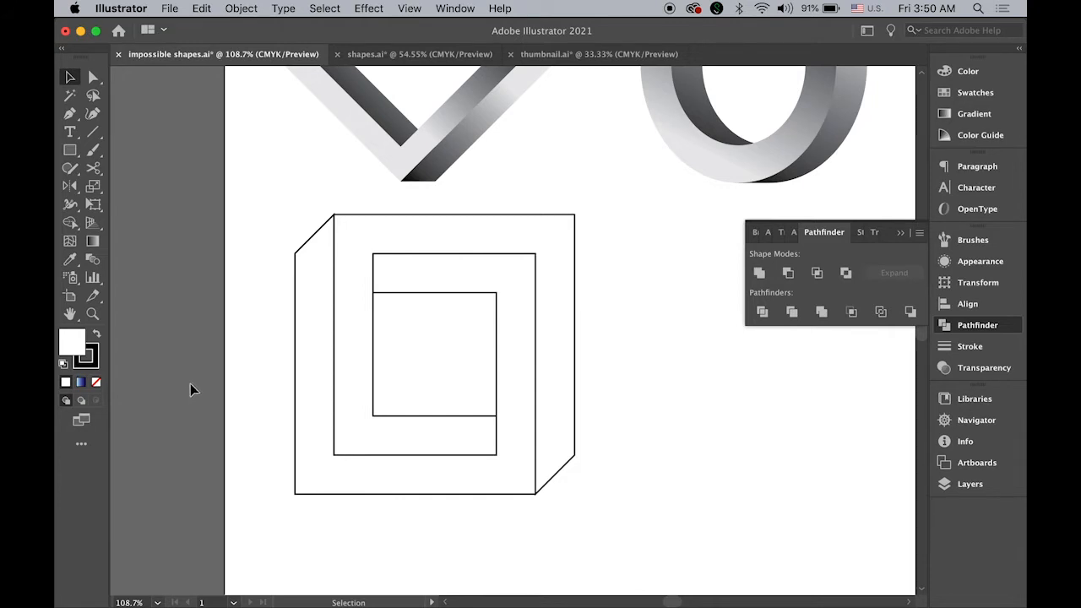
- Select the whole shape, swap its fill and stroke to make it solid black, and remove the stroke
mouse_move(246, 197)
left_mouse_down()
mouse_move(425, 381)
mouse_move(608, 507)
mouse_move(621, 528)
left_mouse_up()
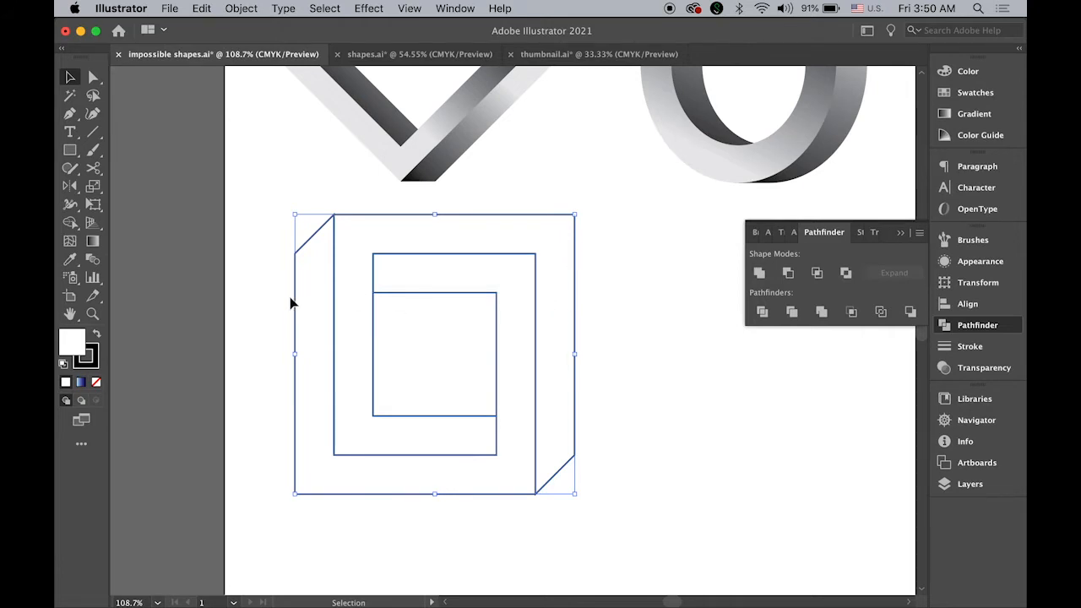
left_click(96, 336)
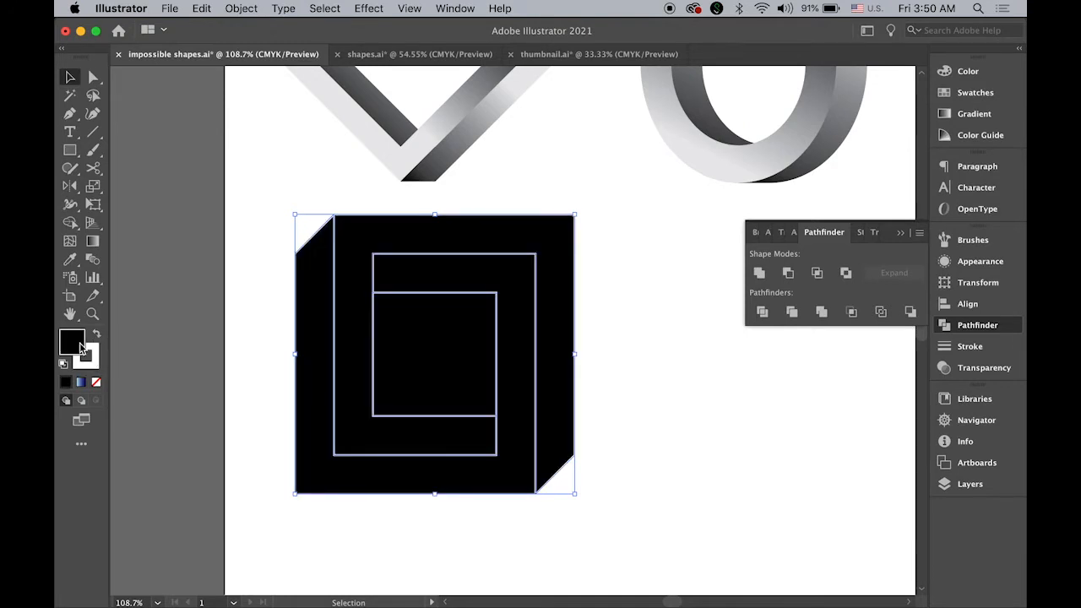
left_click(94, 367)
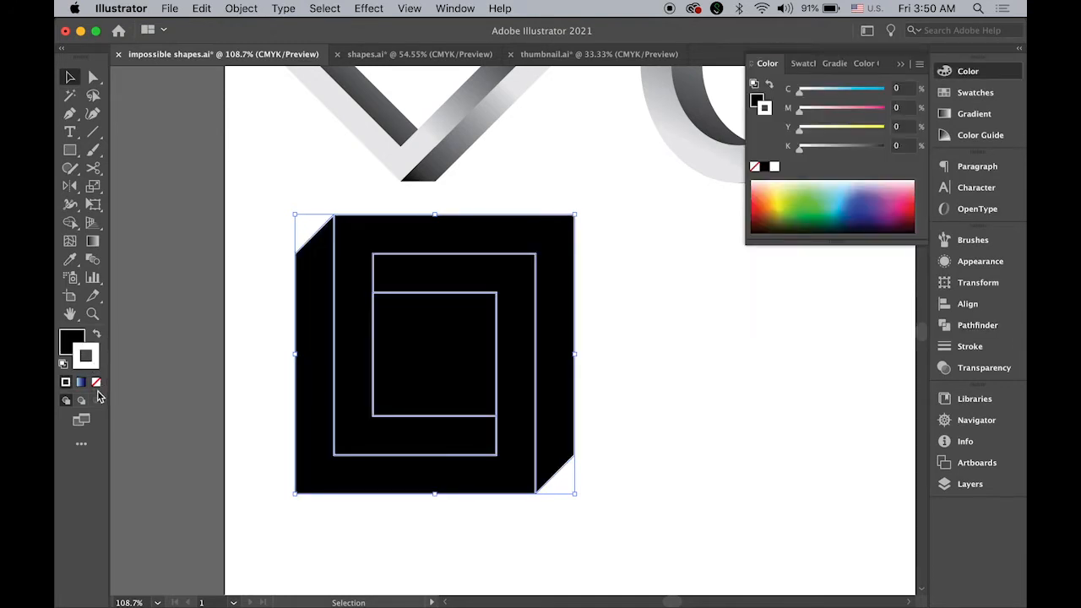
left_click(95, 382)
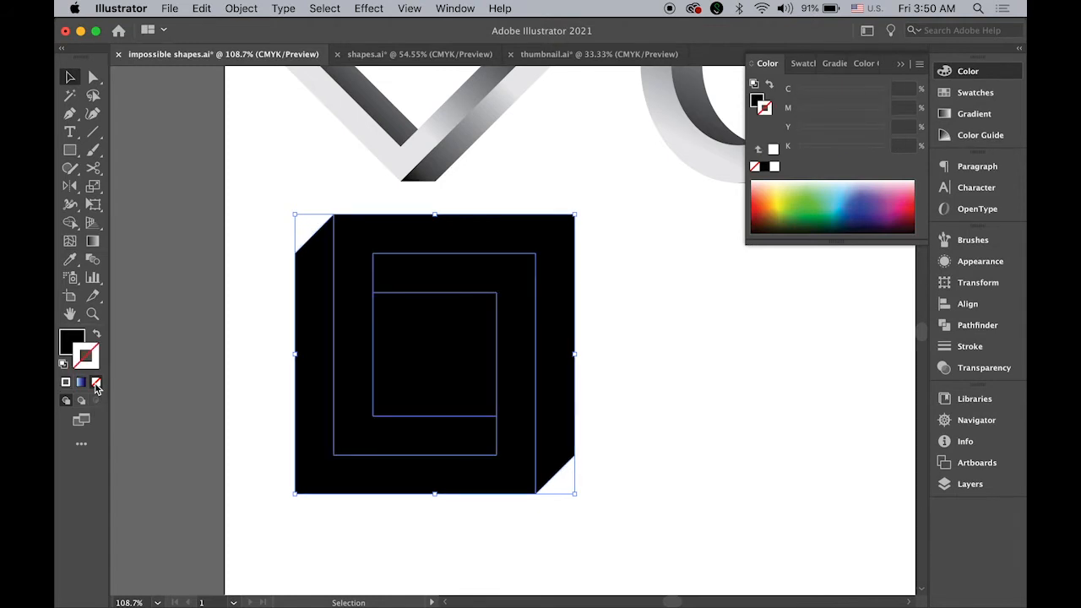
left_click(73, 340)
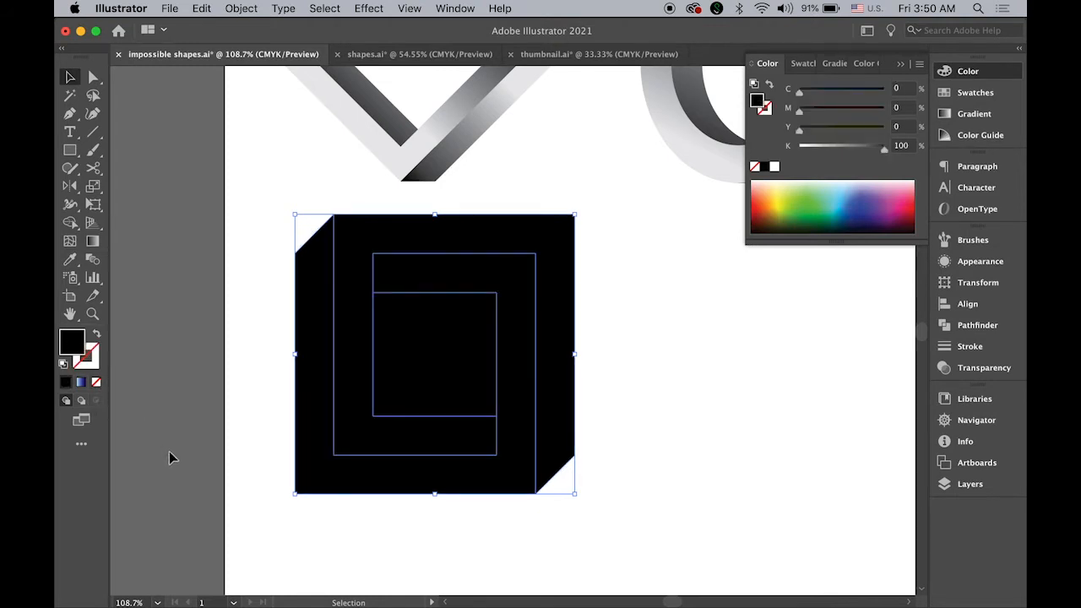
left_click(238, 474)
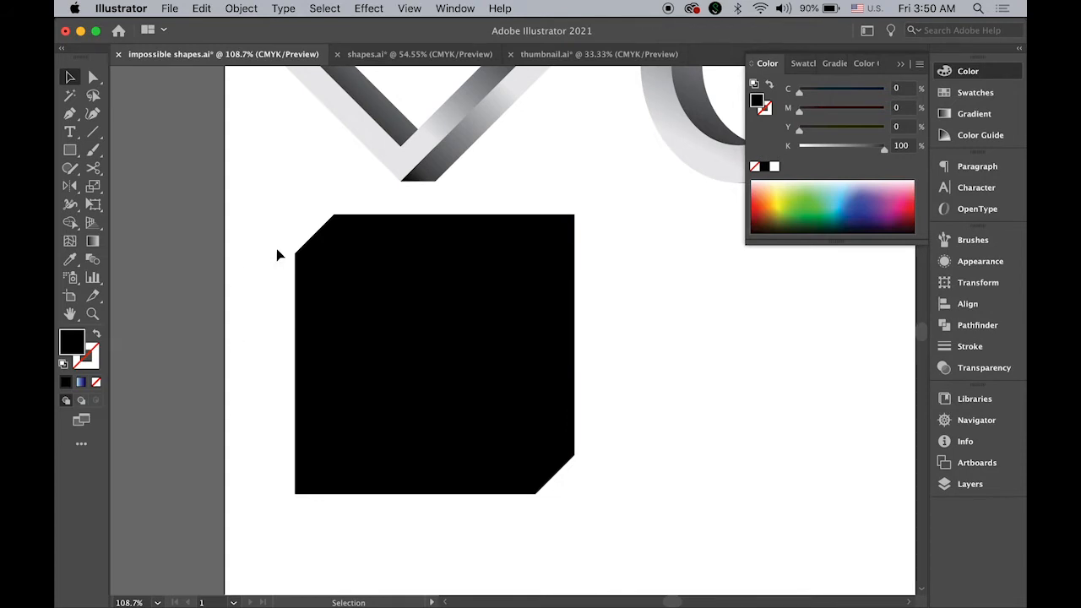
- Select only the inner square at the shape's centre with Direct Selection and delete it
left_click(93, 79)
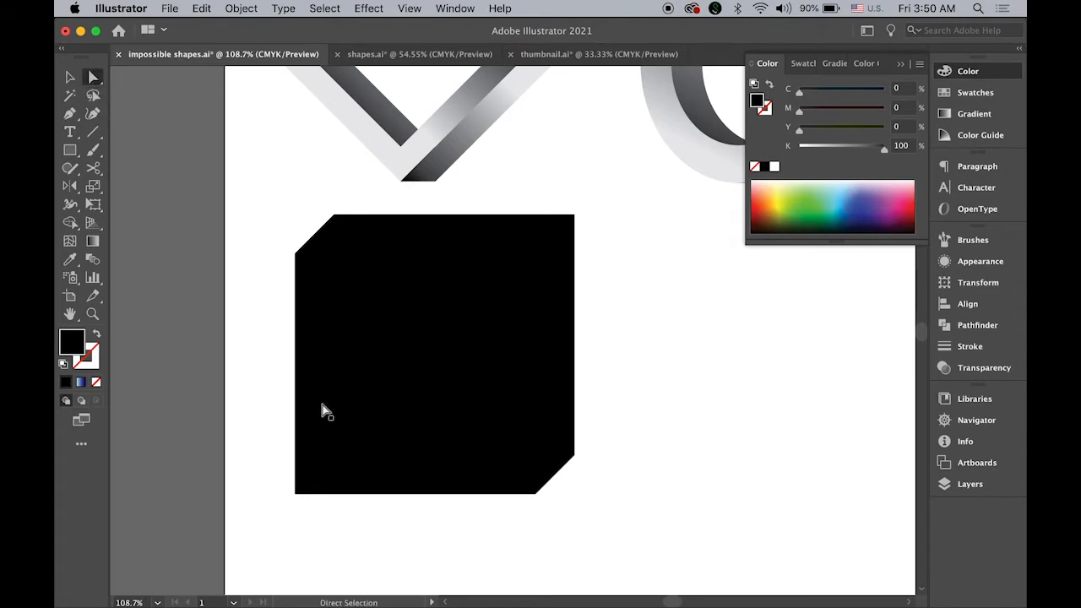
left_click(459, 353)
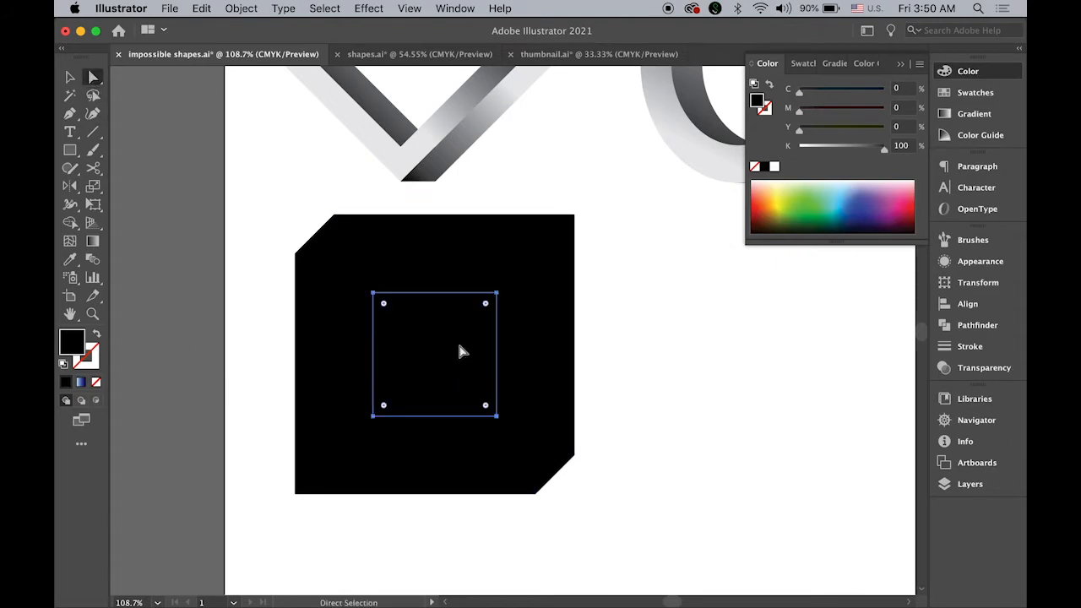
key("Delete")
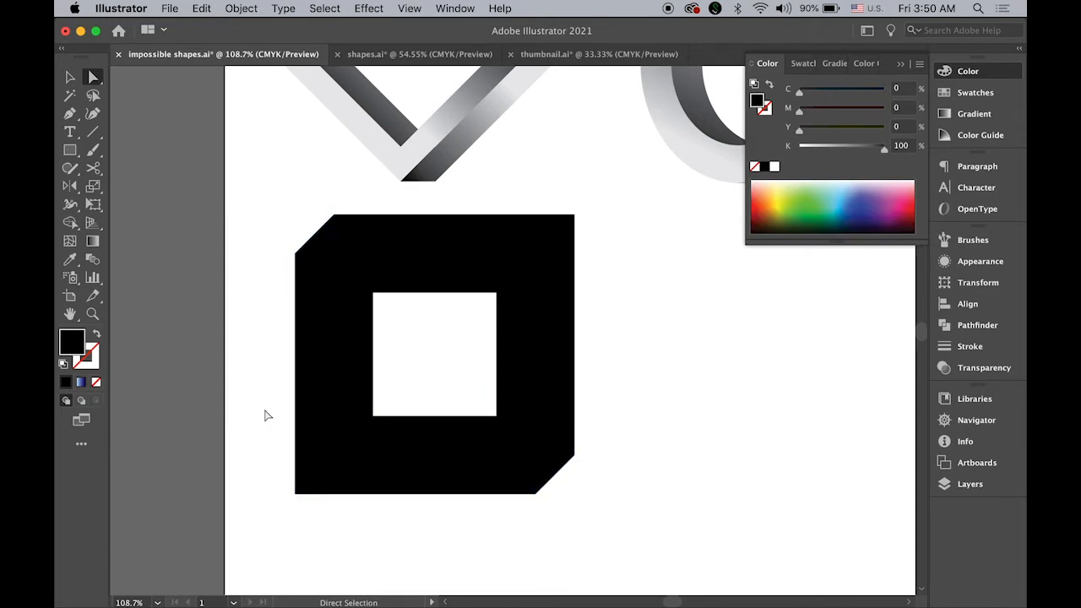
- Fill the band covering the outer left and bottom sides with the light-to-dark blue gradient swatch and show its gradient settings
left_click(314, 405)
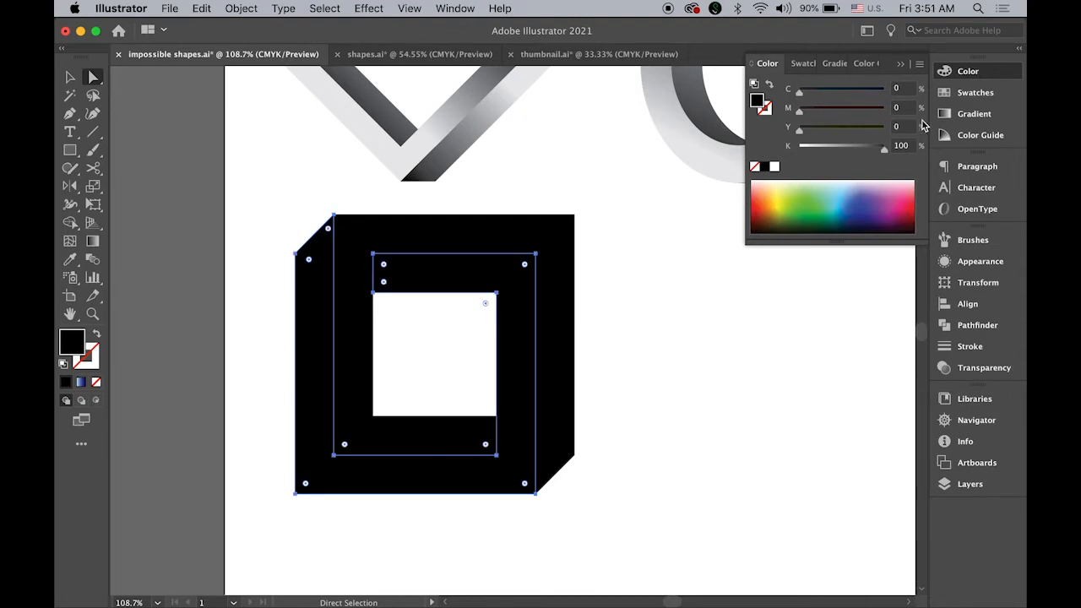
left_click(967, 97)
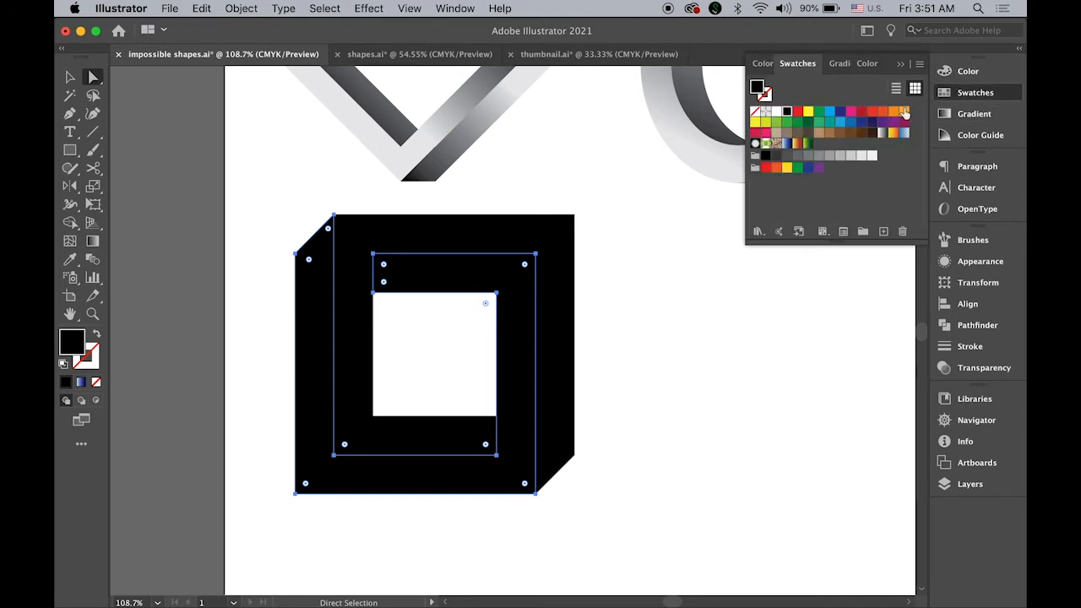
left_click(786, 145)
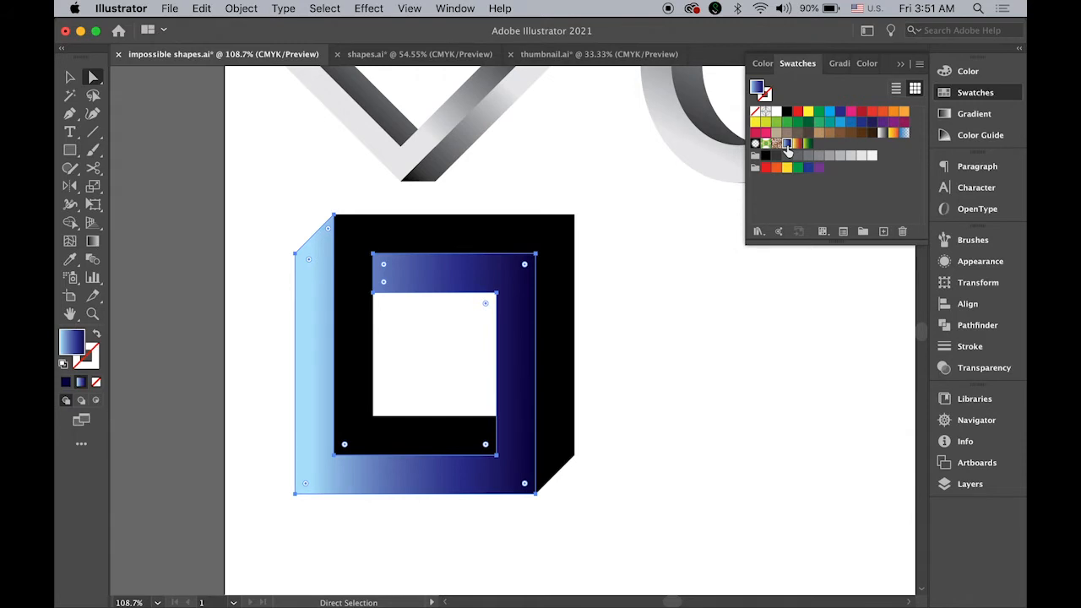
left_click(976, 116)
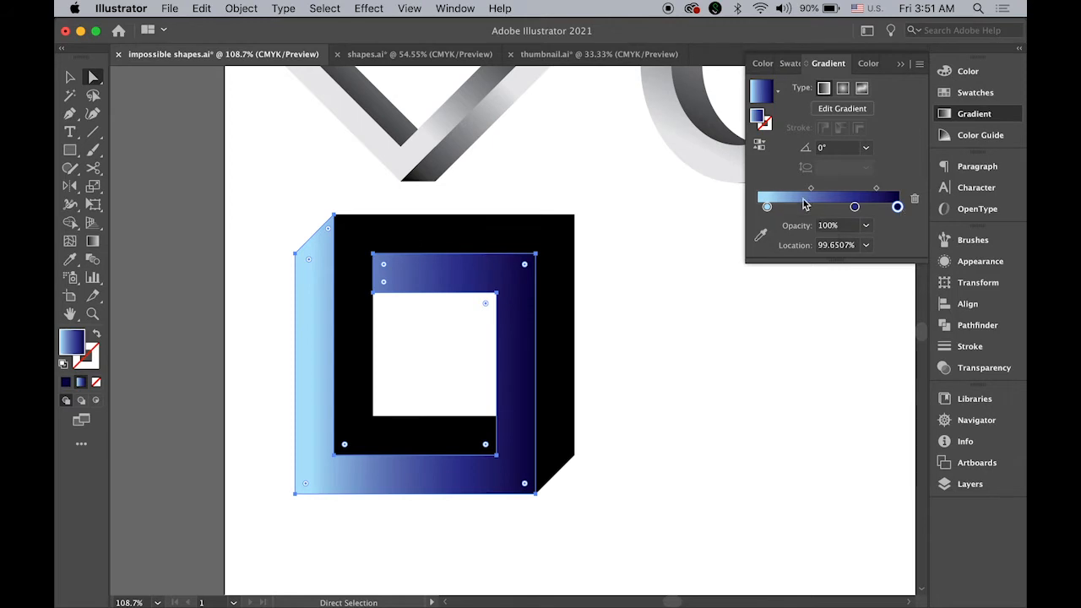
- Redirect the blue band's gradient vertically from its bottom edge upward at 90° and deselect the band
left_click(93, 243)
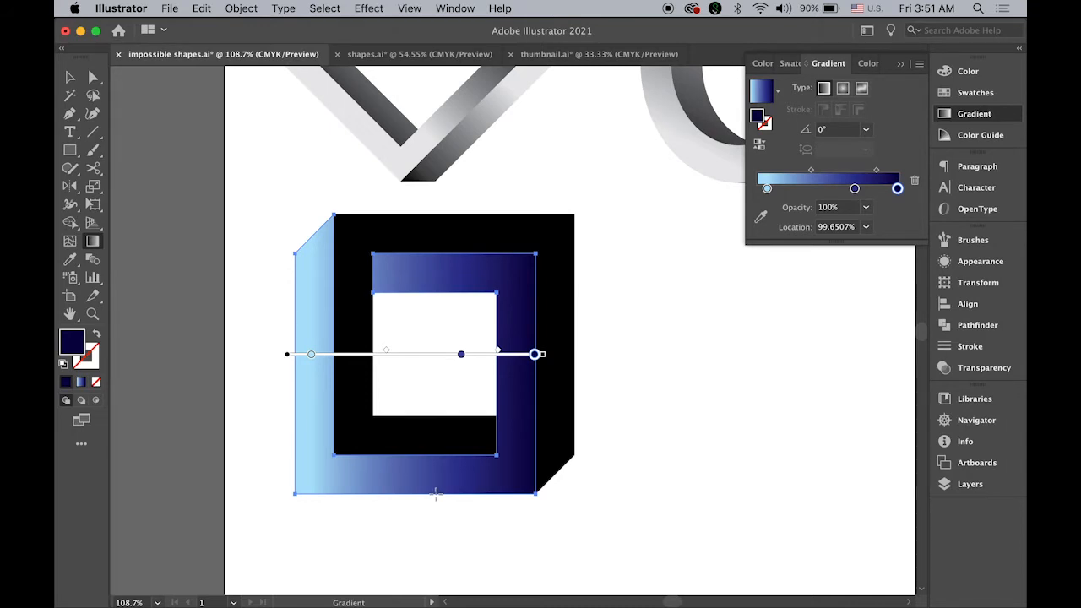
mouse_move(435, 498)
left_mouse_down()
mouse_move(434, 425)
mouse_move(456, 369)
mouse_move(465, 264)
left_mouse_up()
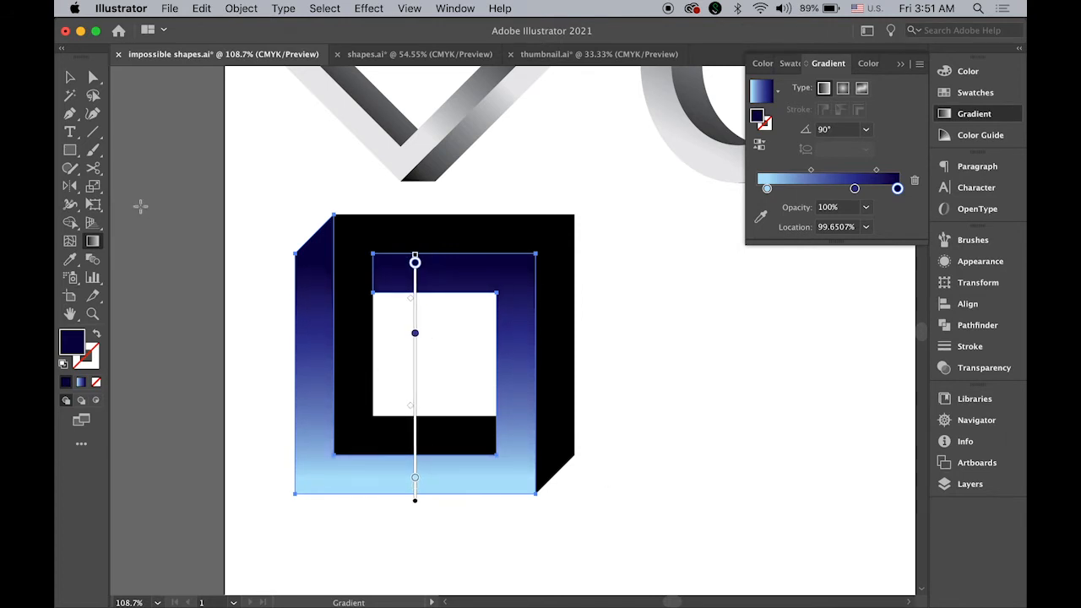
left_click(93, 77)
left_click(312, 165)
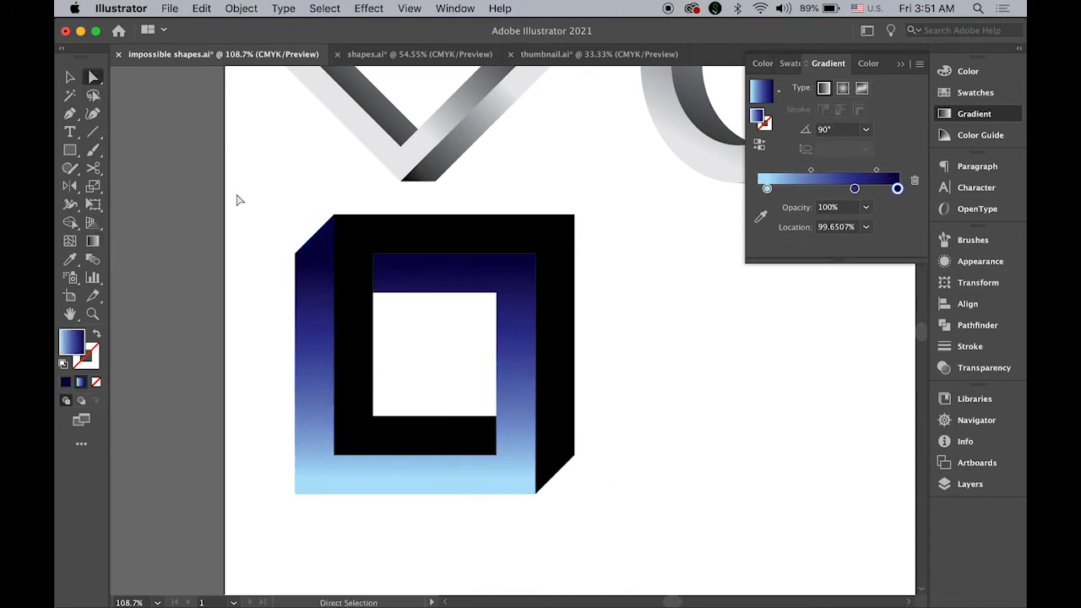
- Copy the blue gradient onto the remaining black band with the Eyedropper and run it from top to bottom at -90°
left_click(555, 243)
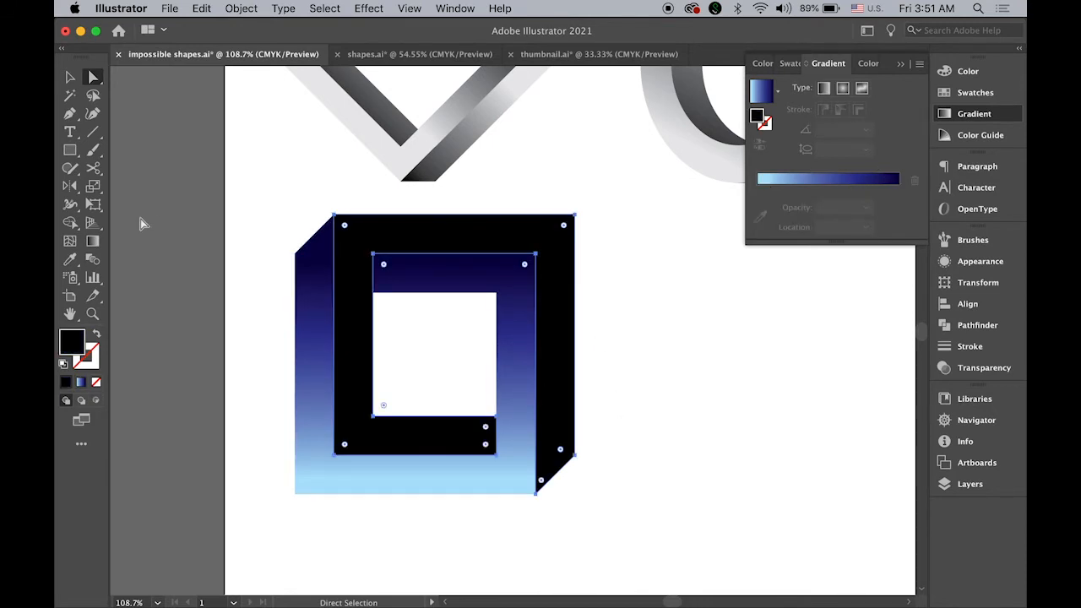
left_click(71, 262)
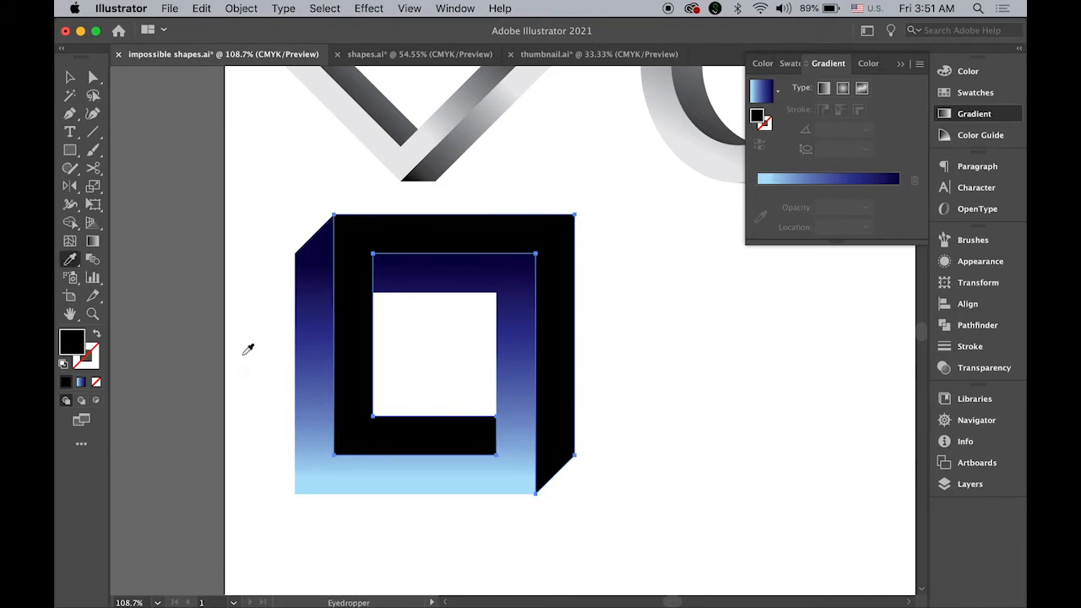
left_click(315, 380)
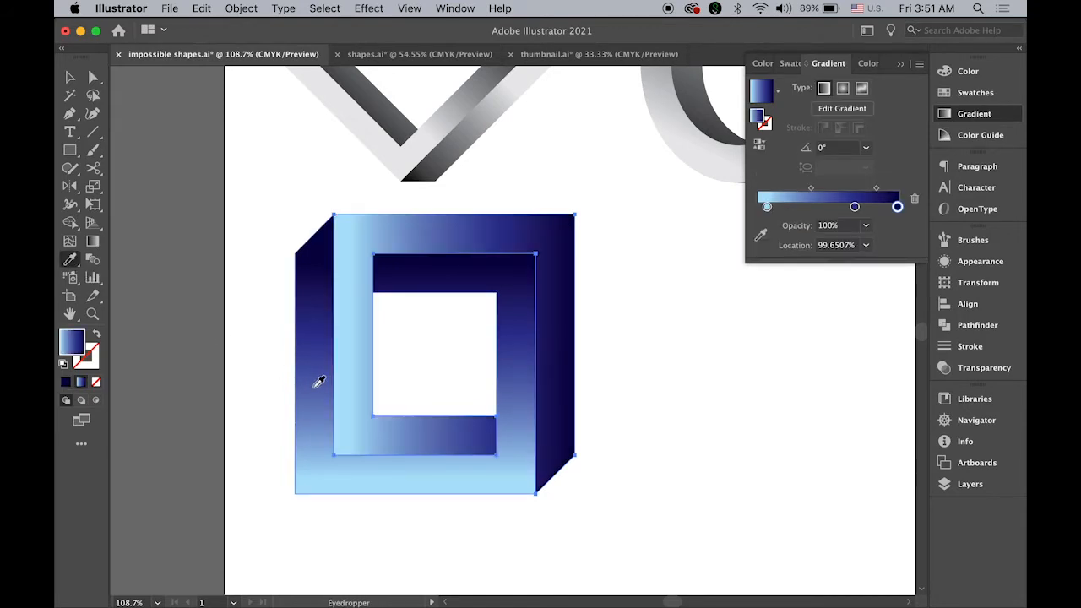
left_click(92, 244)
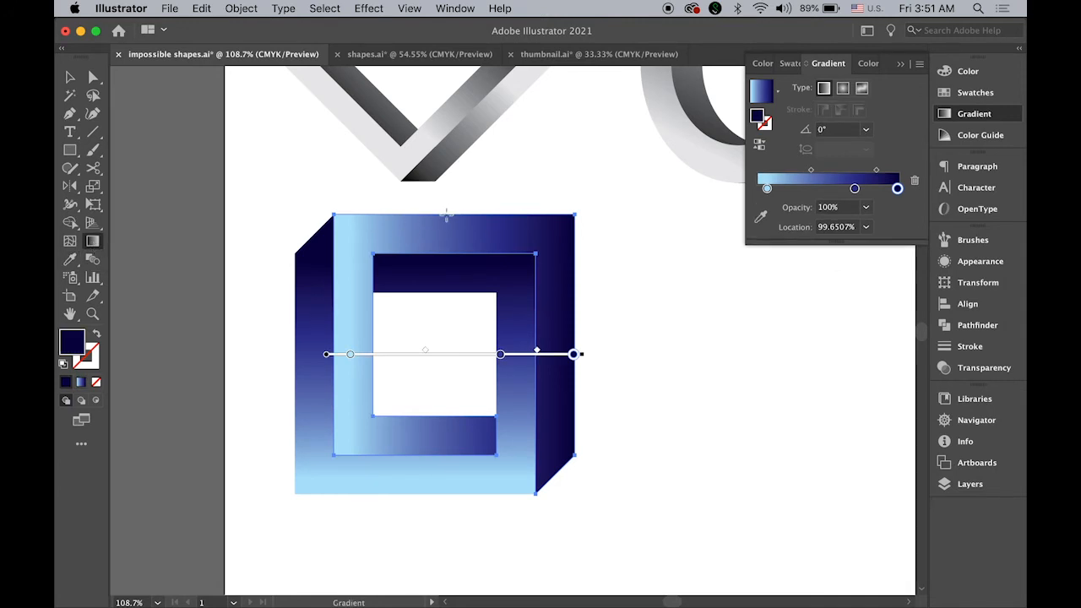
left_click_drag(446, 211, 446, 459)
- Select both bands of the blue square and rotate them 45° clockwise so the shape stands as a diamond
left_click(70, 76)
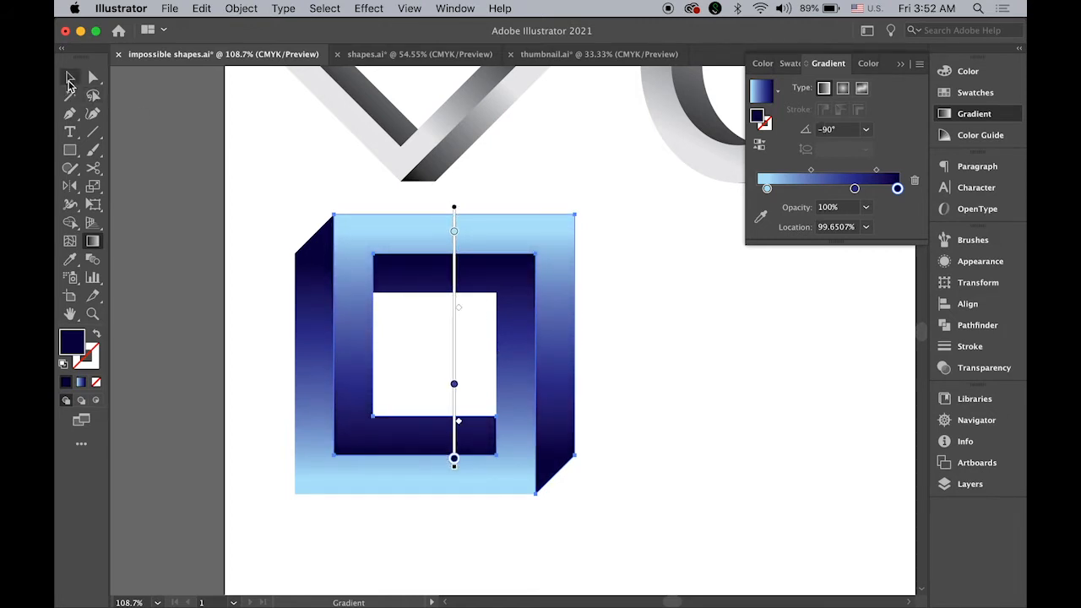
left_click(150, 171)
left_click_drag(234, 227, 611, 545)
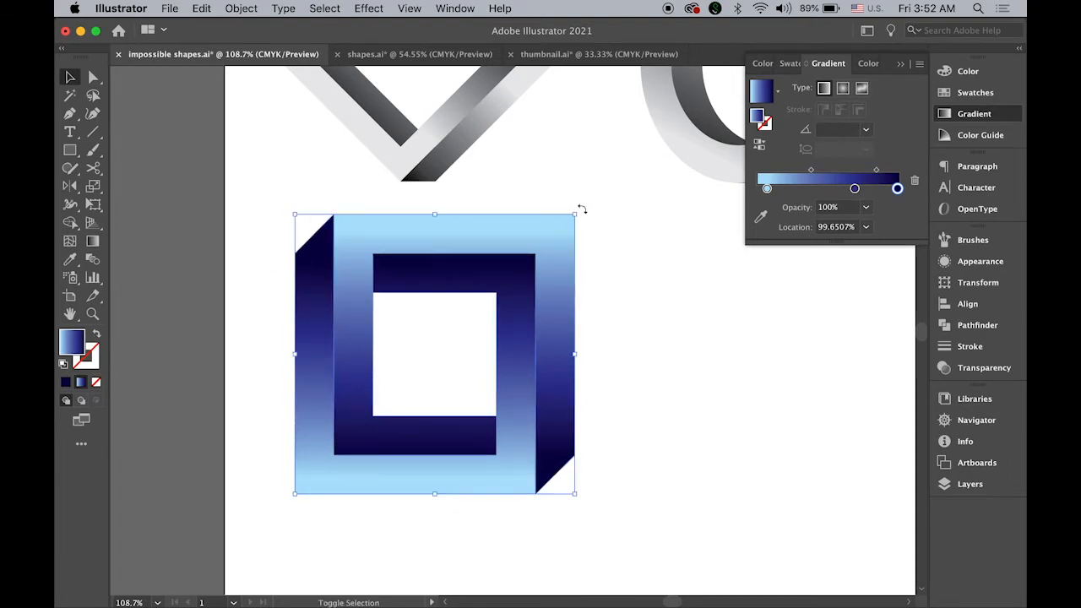
left_click_drag(579, 210, 626, 321)
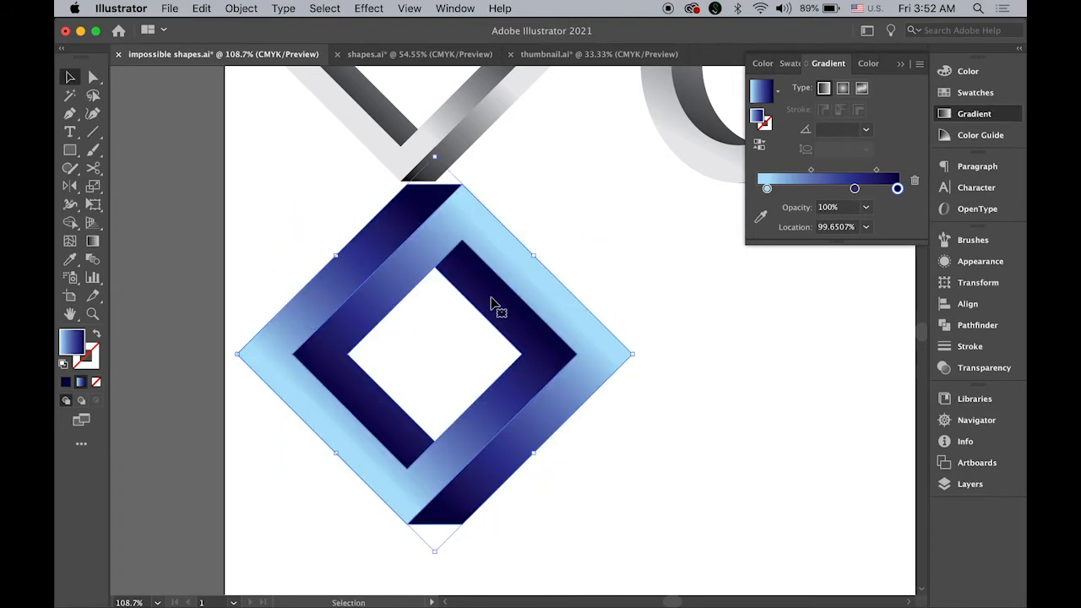
left_click_drag(492, 298, 495, 333)
- Scale the blue diamond down proportionally to about the gray diamond's size, position it directly below that one and deselect it
left_click_drag(579, 361, 461, 305)
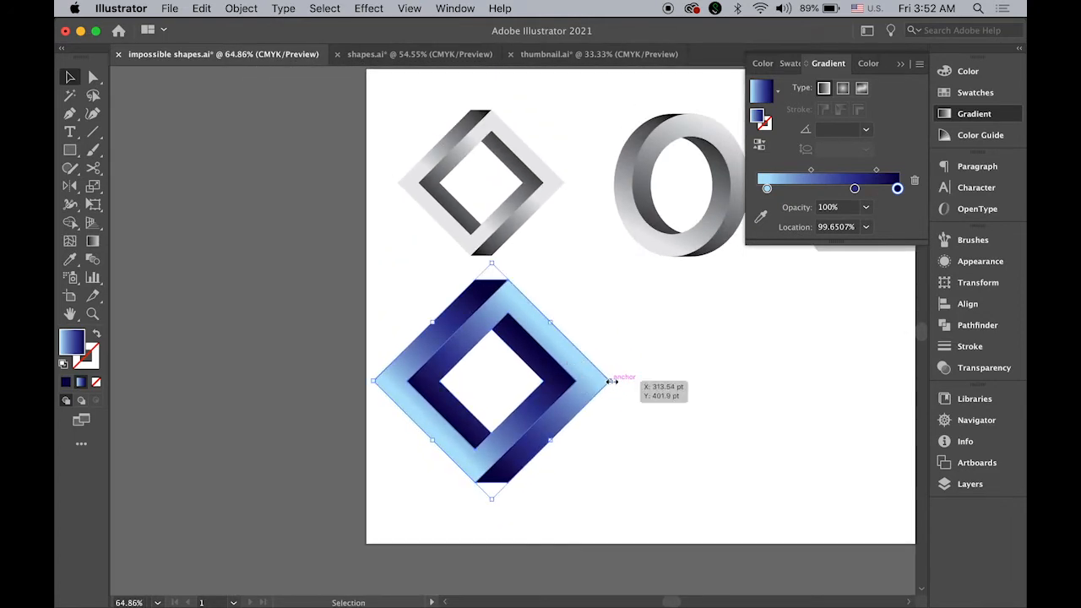
left_click_drag(612, 380, 576, 380)
left_click(645, 384)
left_click_drag(393, 298, 598, 495)
left_click_drag(535, 406, 526, 390)
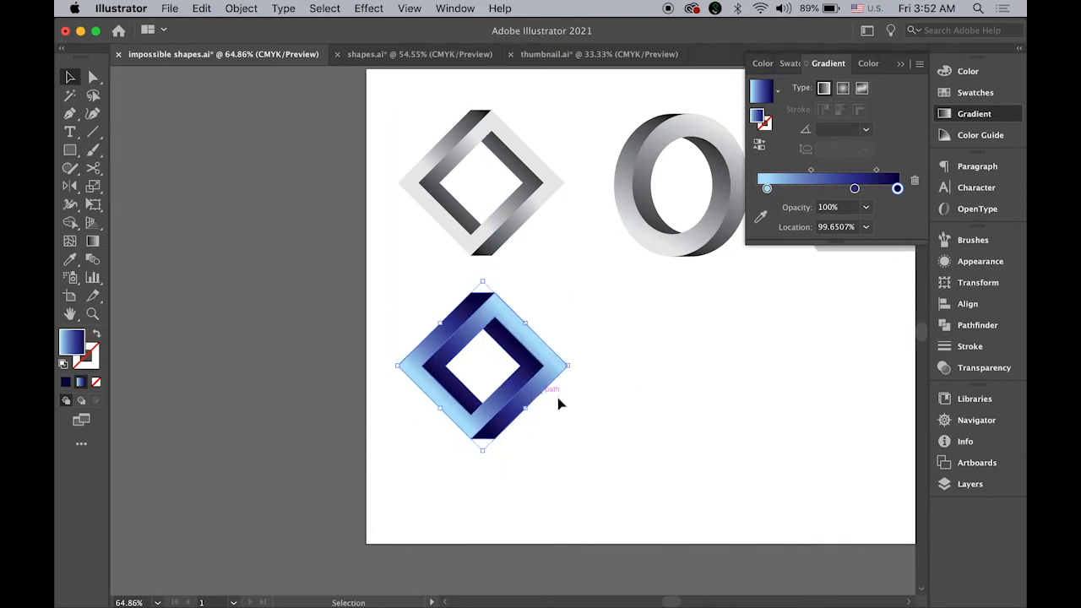
left_click(616, 416)
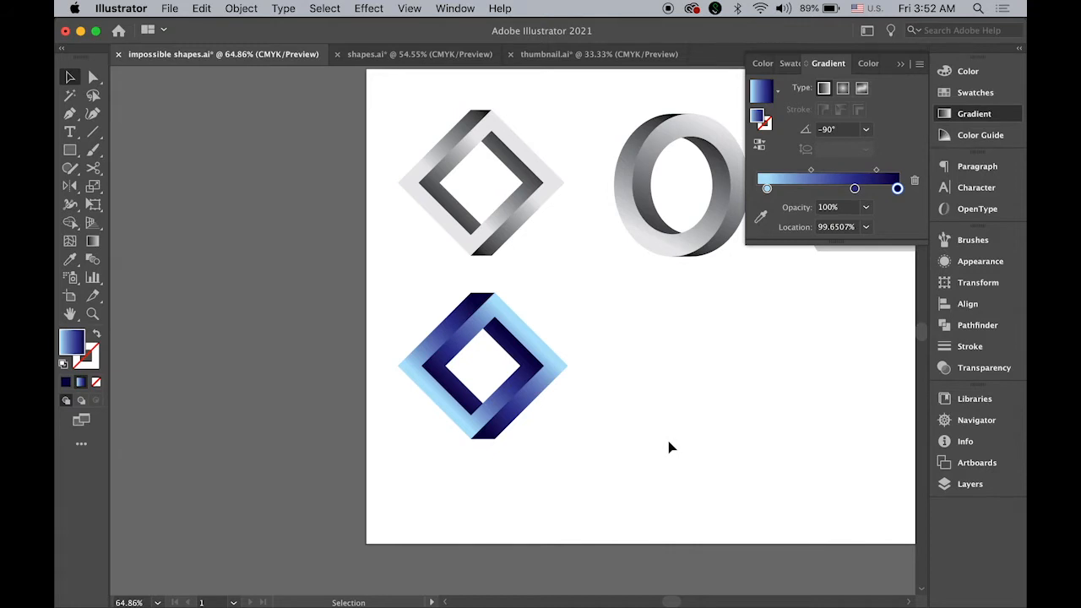
- Draw a circle with the default white fill and black stroke beside the blue diamond and position it below the gray ring
key("space")
left_click_drag(695, 396, 550, 424)
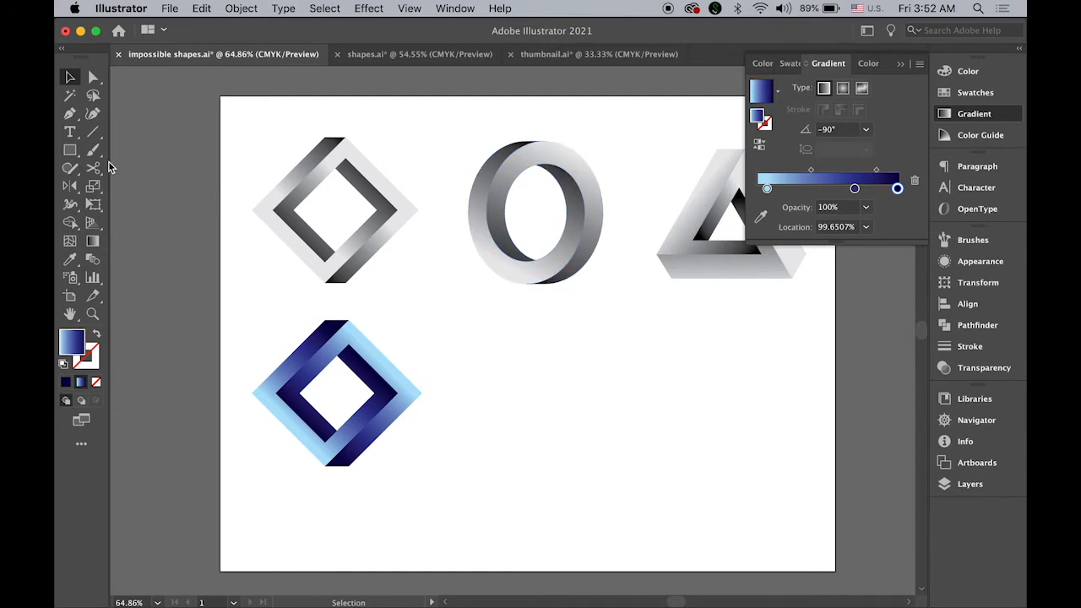
left_click(62, 366)
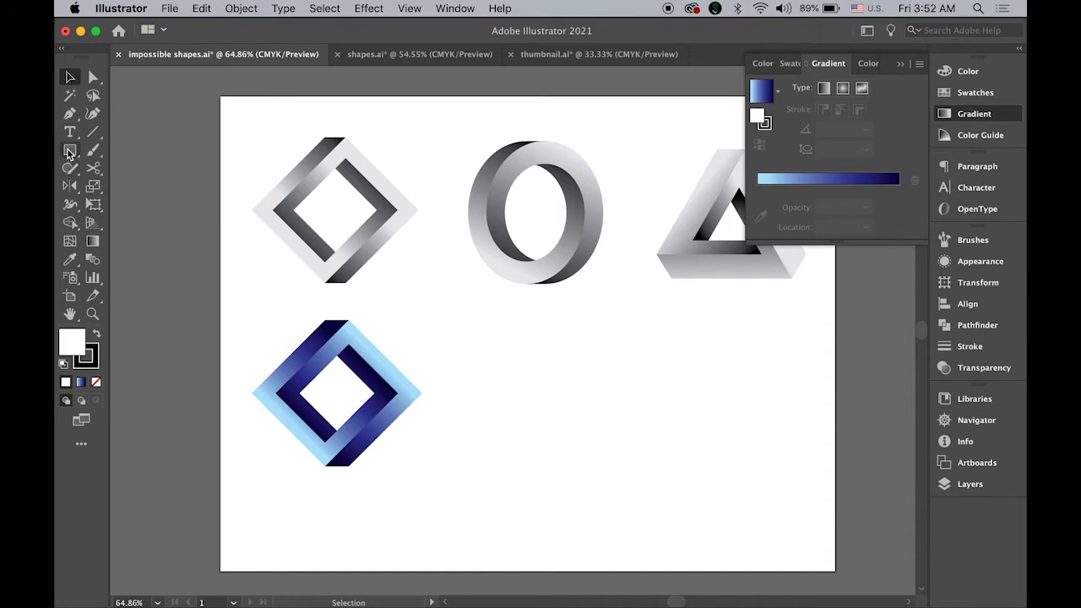
left_click(70, 152)
left_click_drag(71, 152, 131, 184)
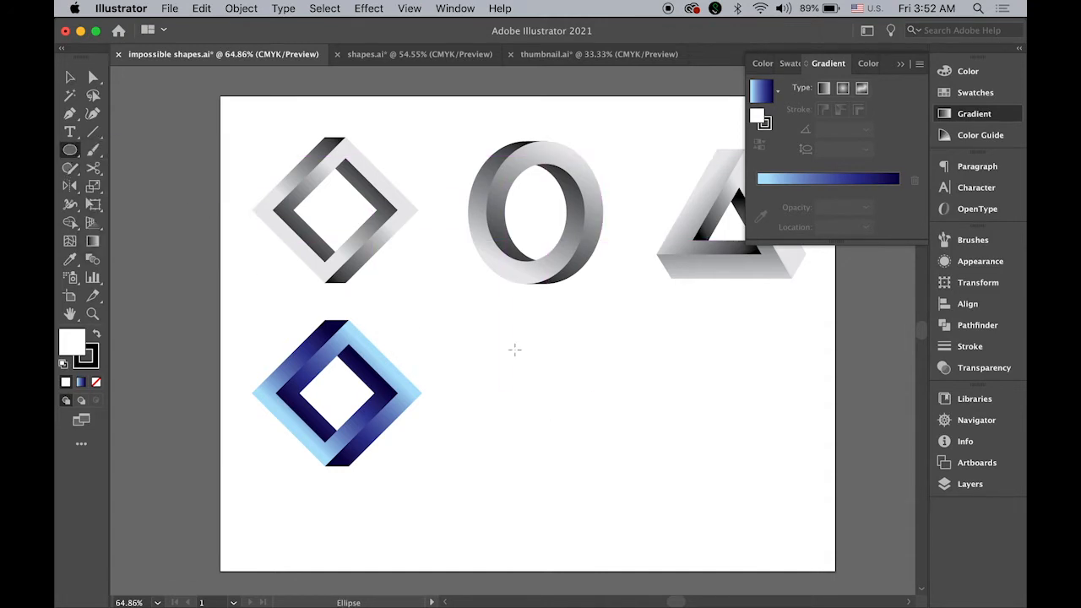
left_click_drag(504, 334, 635, 472)
key("v")
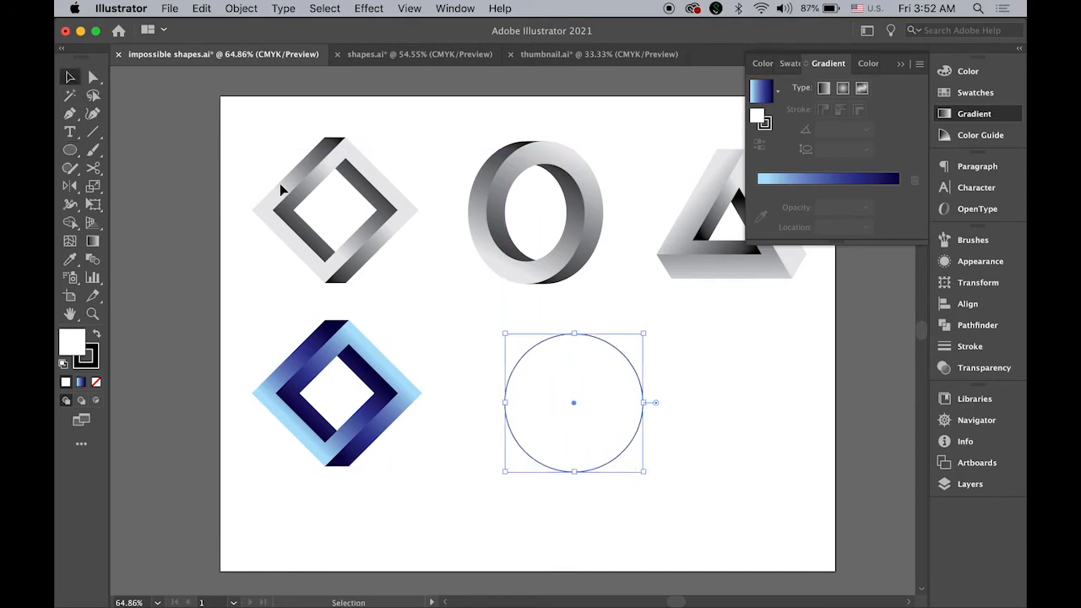
left_click_drag(557, 345, 532, 340)
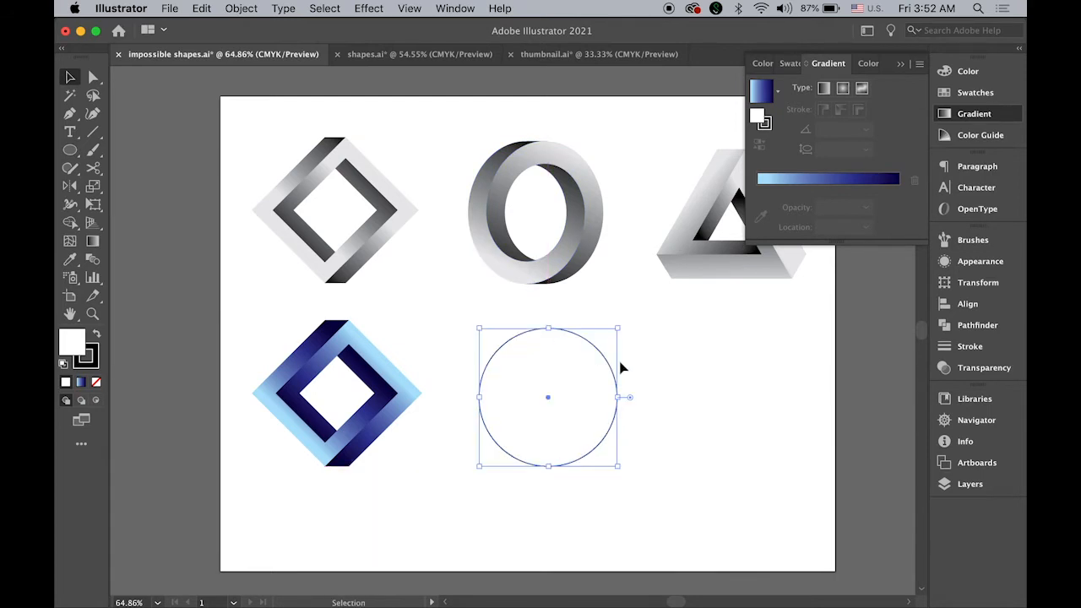
- Remove the circle's fill and set its stroke weight to 30 pt
left_click(95, 381)
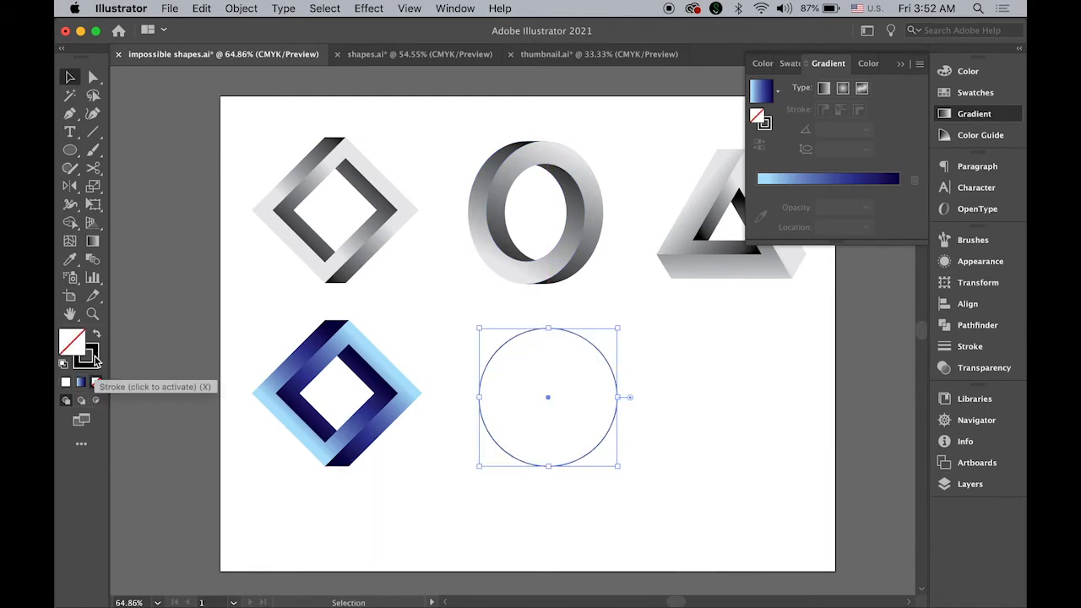
left_click(98, 361)
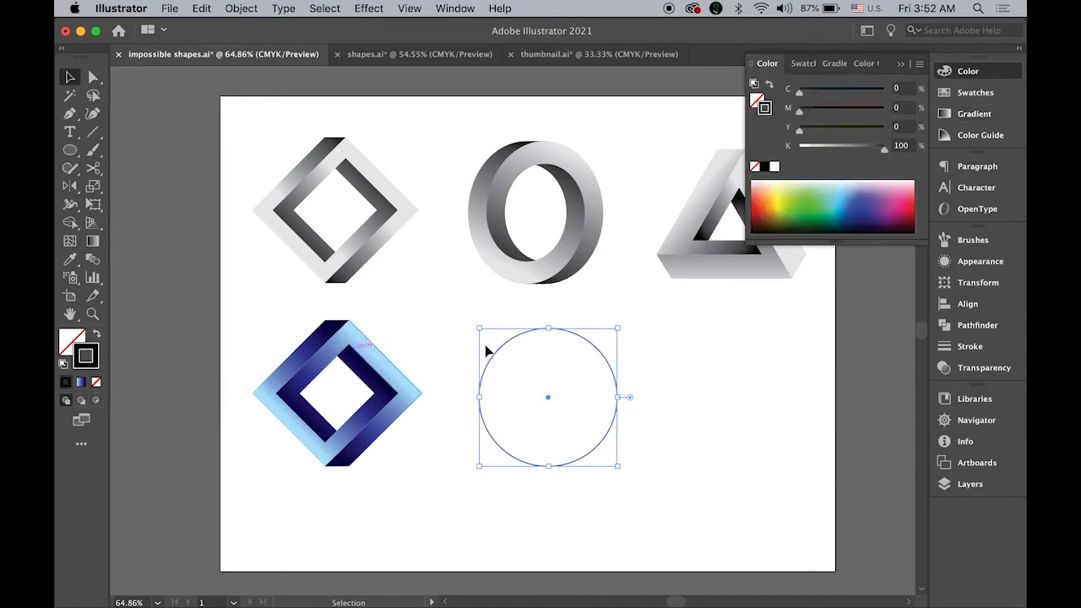
left_click(971, 347)
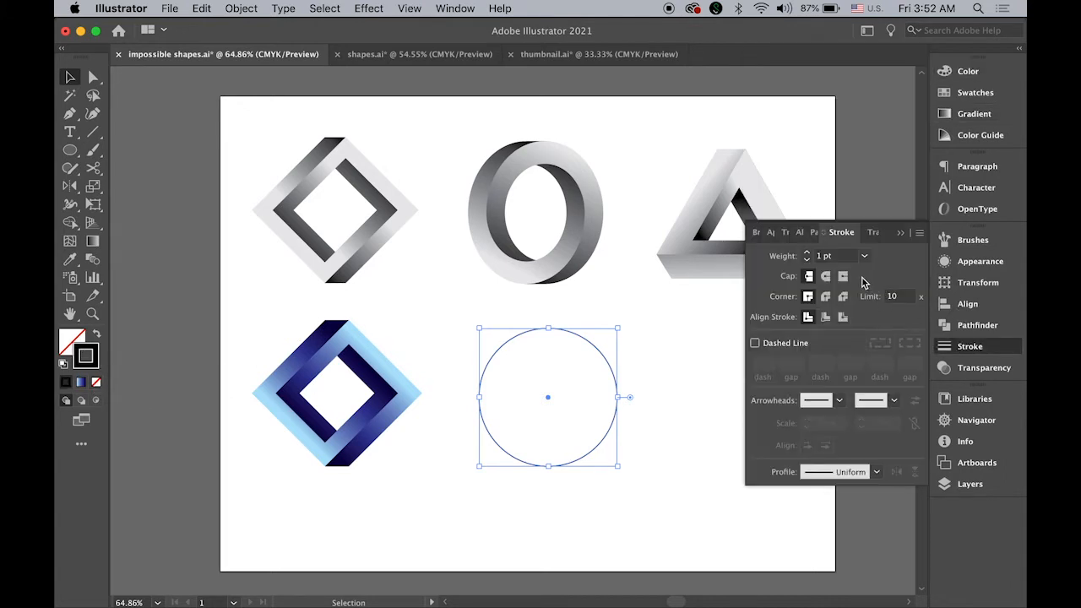
left_click(820, 256)
type("30")
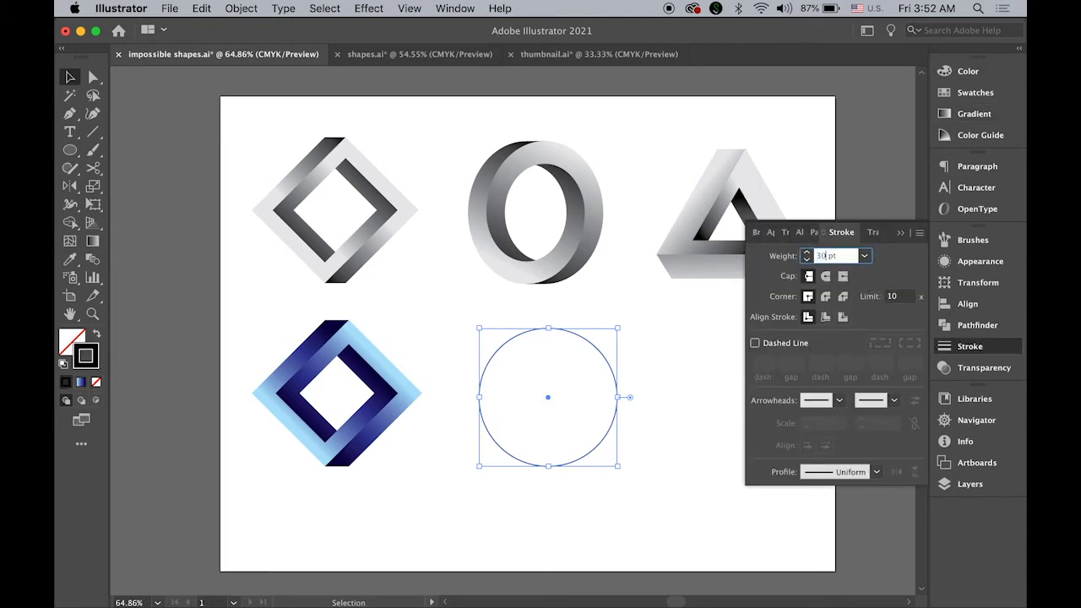
key("Return")
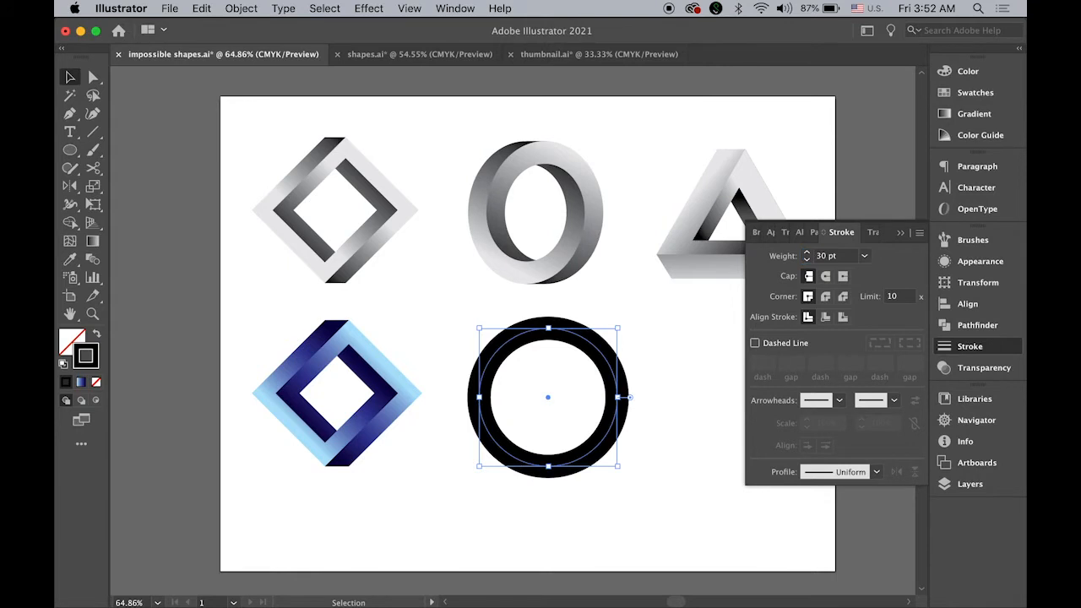
left_click(900, 233)
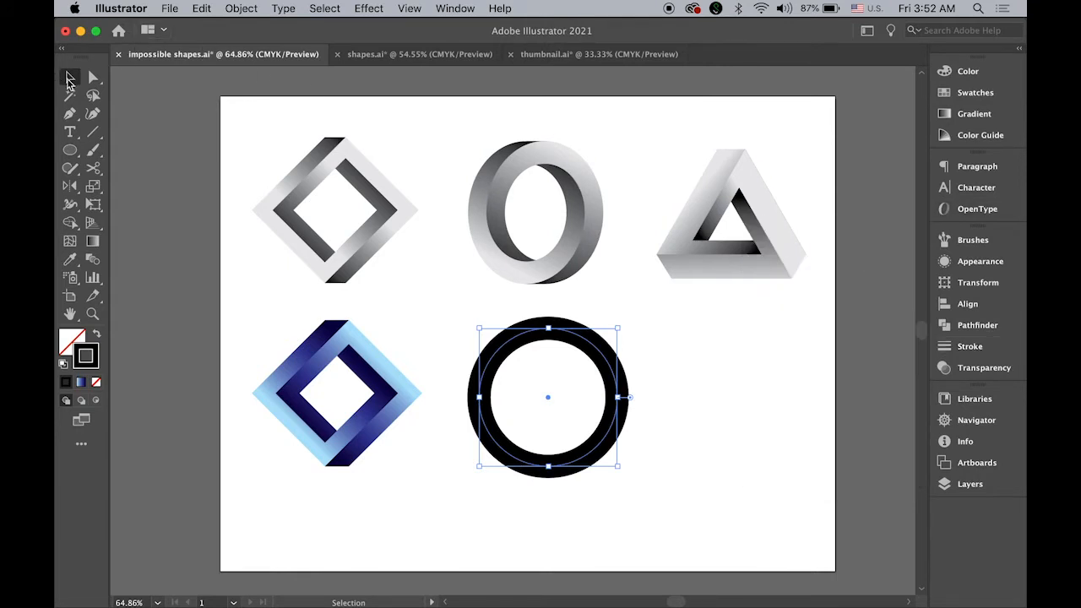
- Expand the circle's fill and stroke into a filled ring shape and deselect it
left_click(70, 78)
left_click(241, 9)
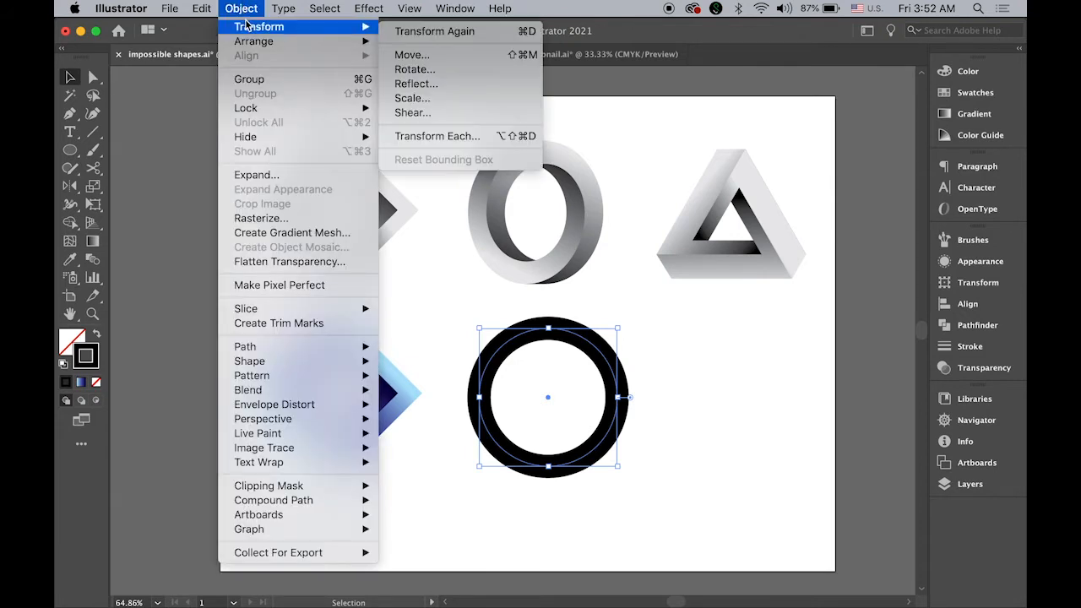
left_click(266, 177)
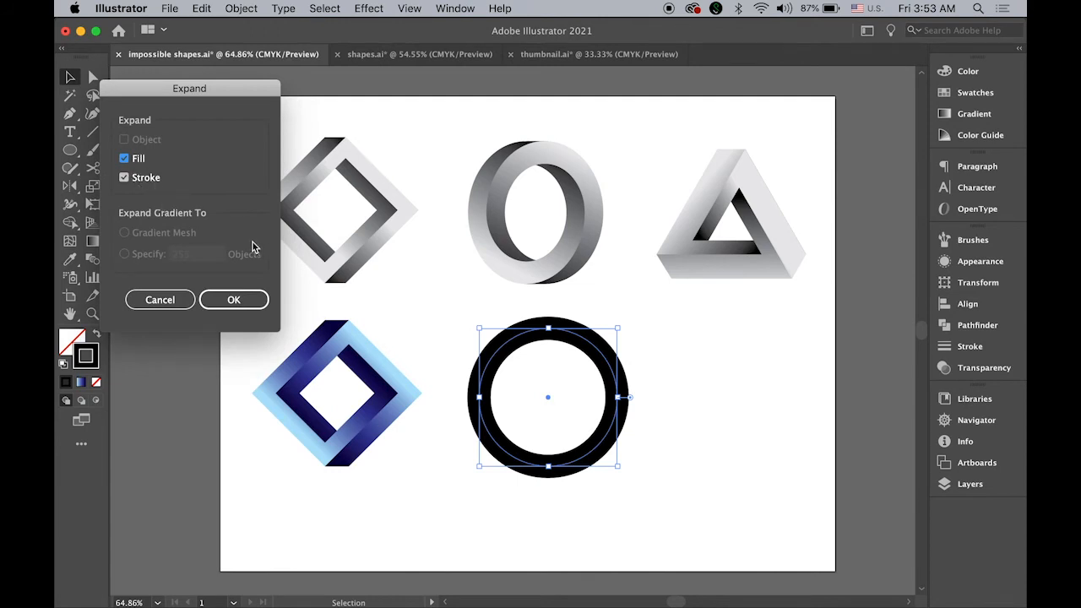
left_click(232, 301)
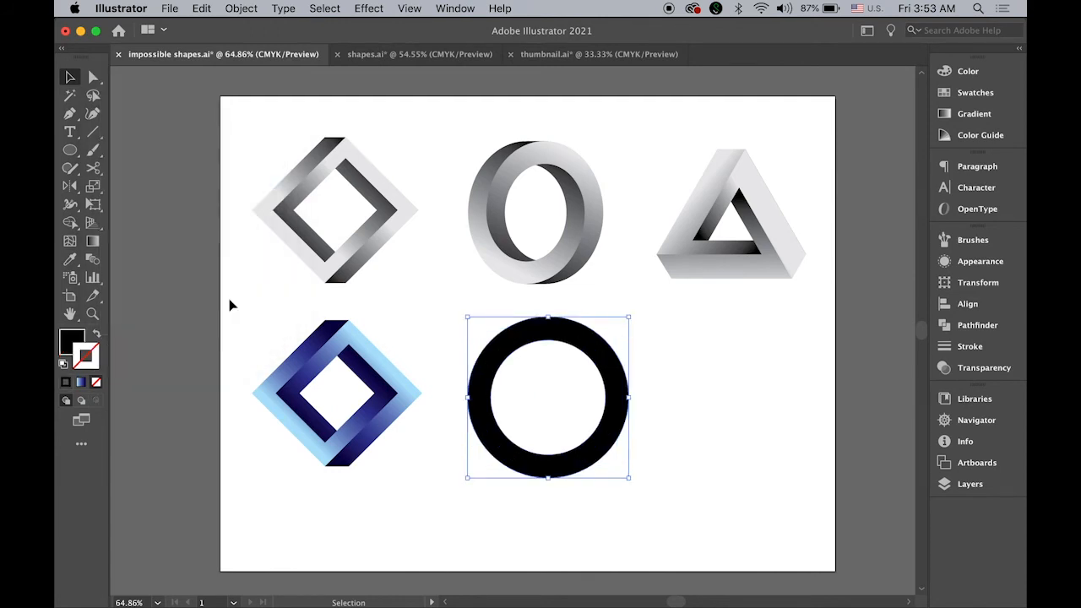
left_click(416, 313)
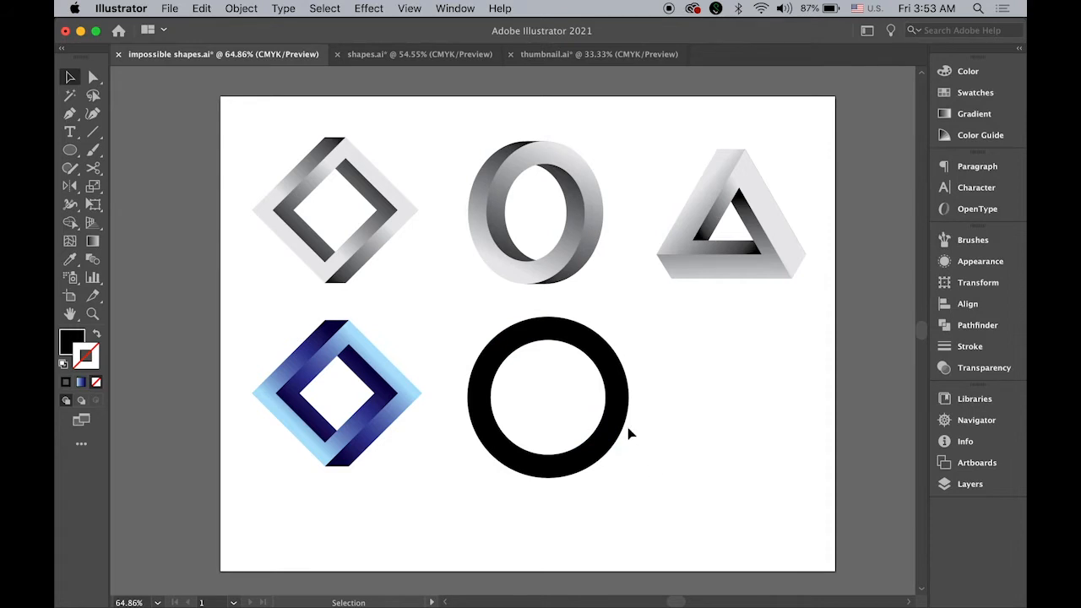
- Fill the ring with the yellow-green swatch and leave it without a stroke
left_click(622, 382)
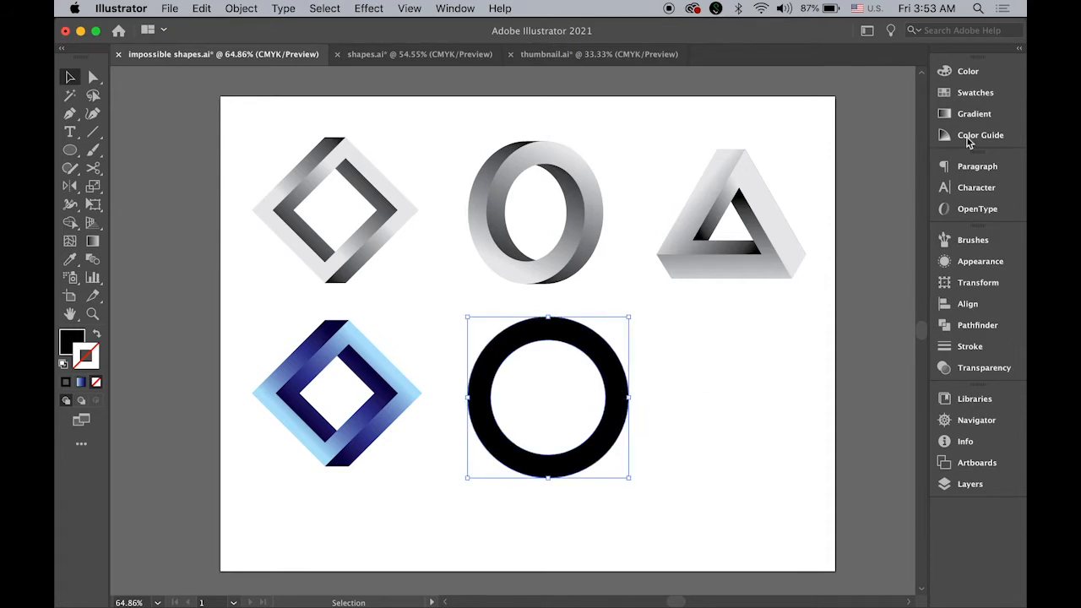
left_click(971, 92)
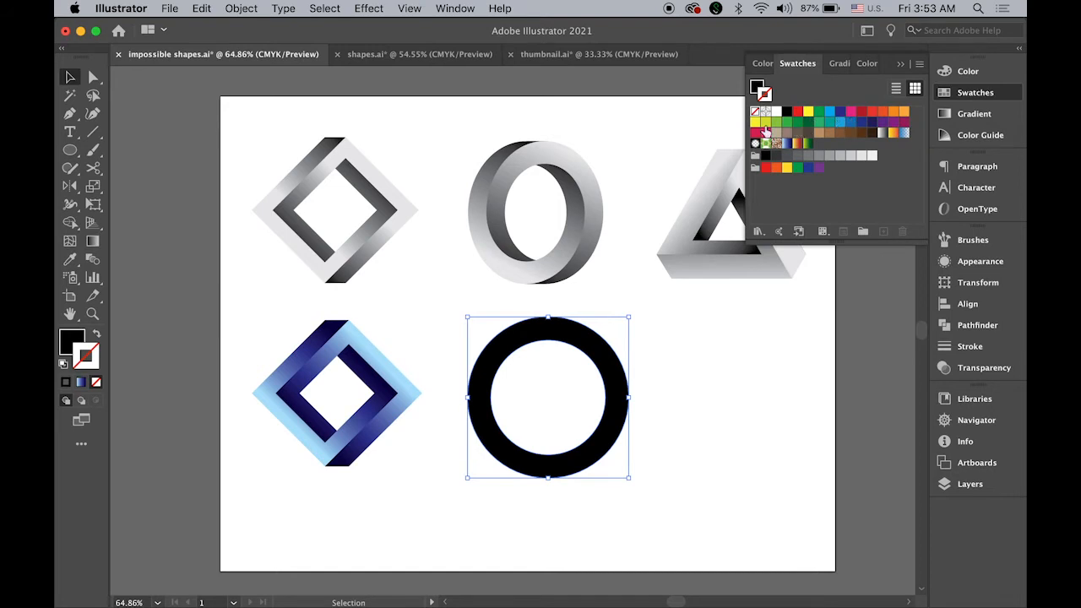
left_click(765, 122)
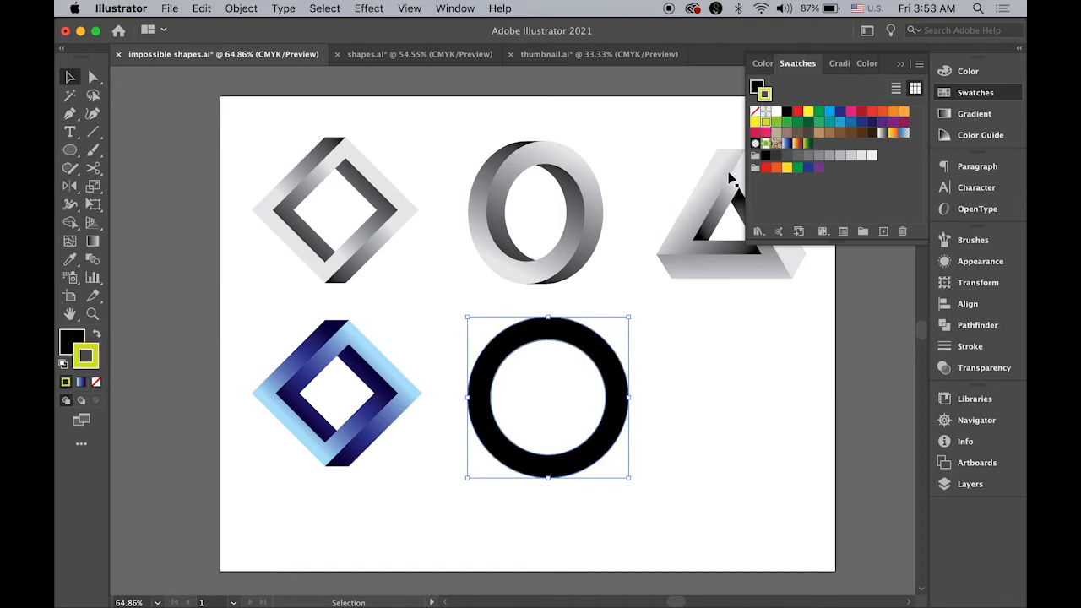
left_click(95, 336)
left_click(96, 336)
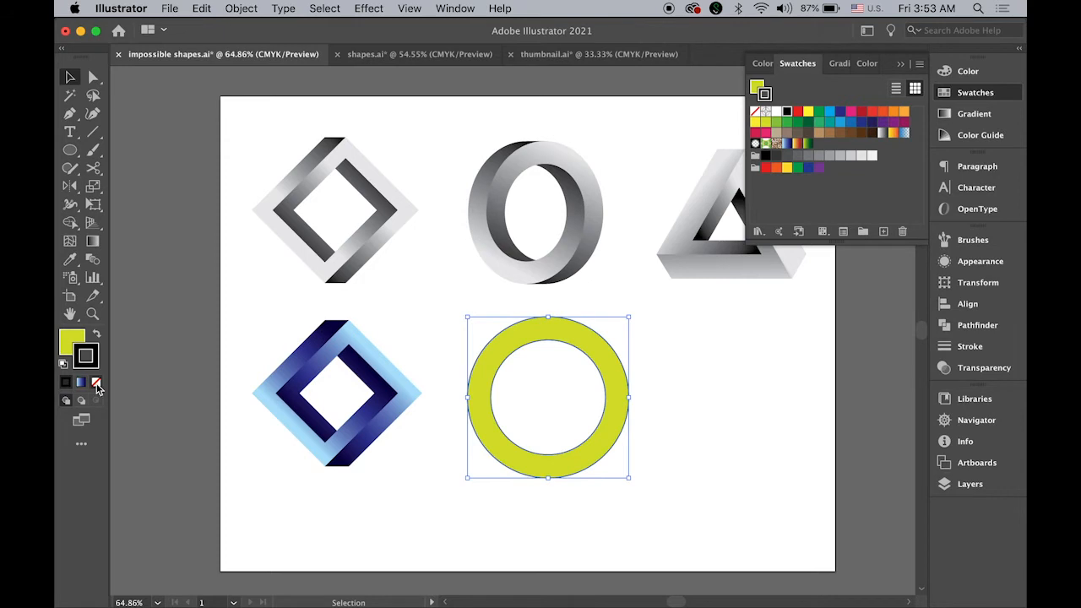
left_click(96, 382)
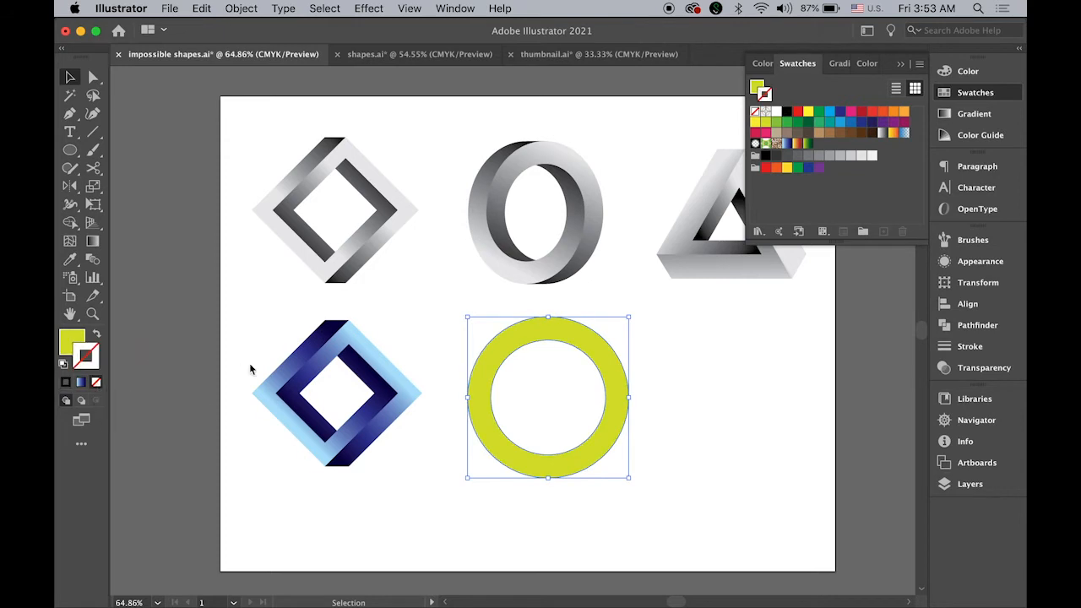
- Duplicate the ring horizontally to the right by about one band width and display the artwork in Outline mode
key("F6")
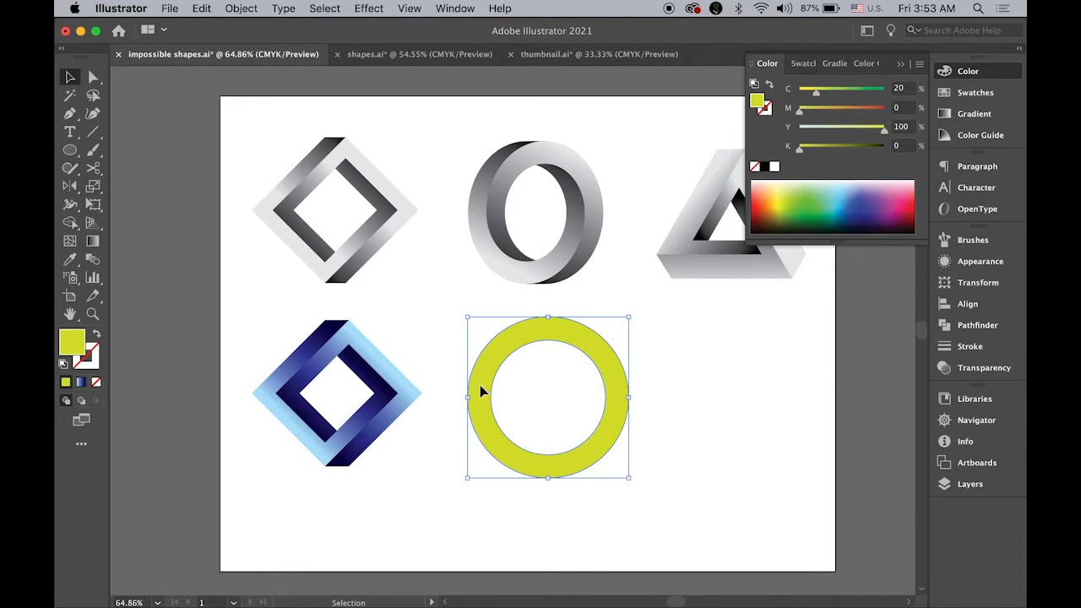
left_click_drag(481, 390, 507, 392)
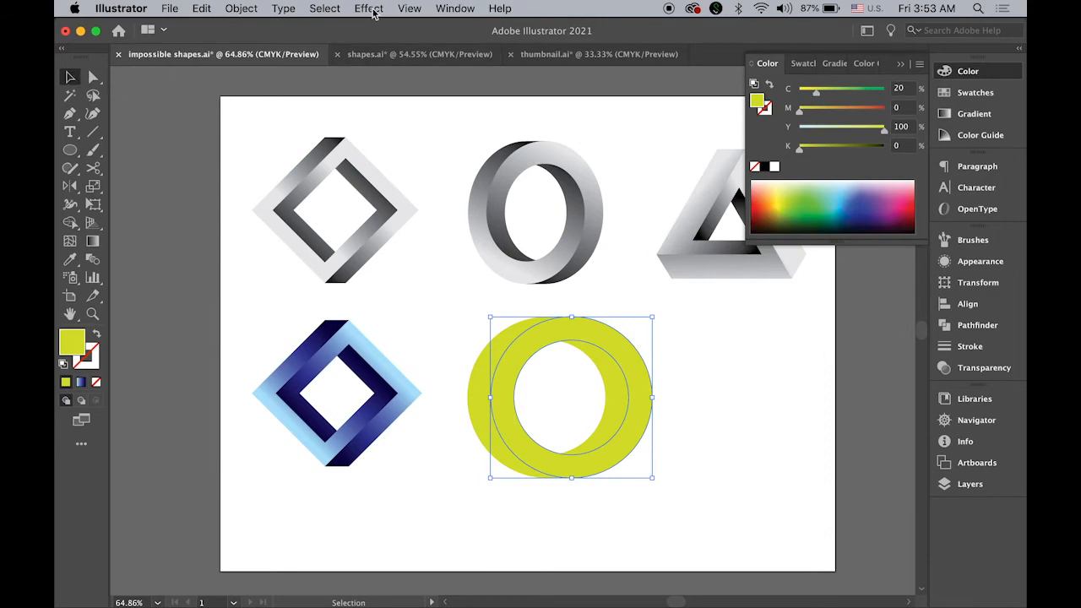
left_click(409, 7)
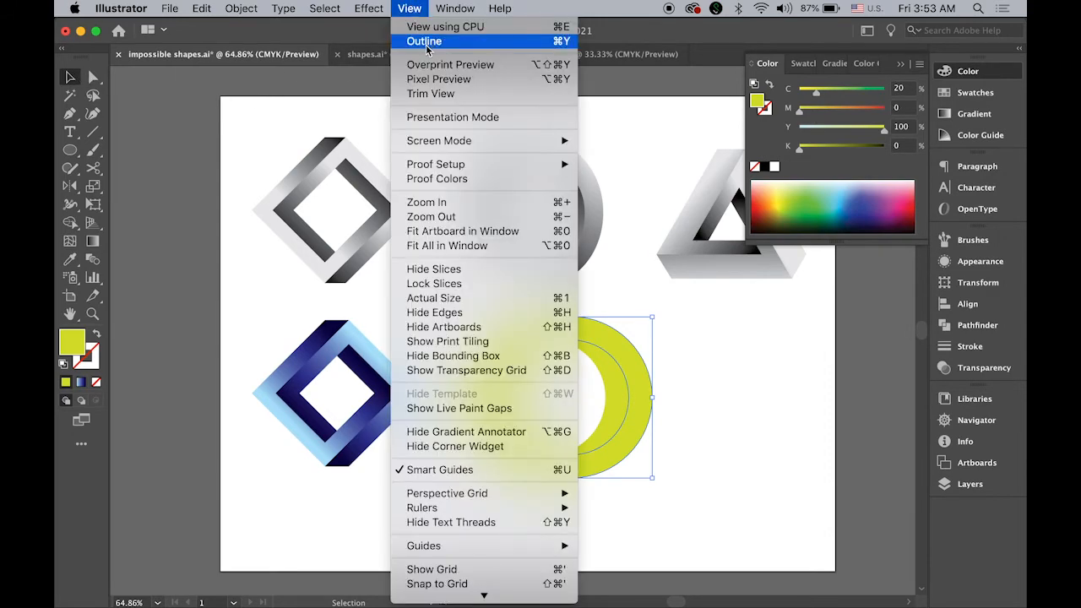
left_click(427, 34)
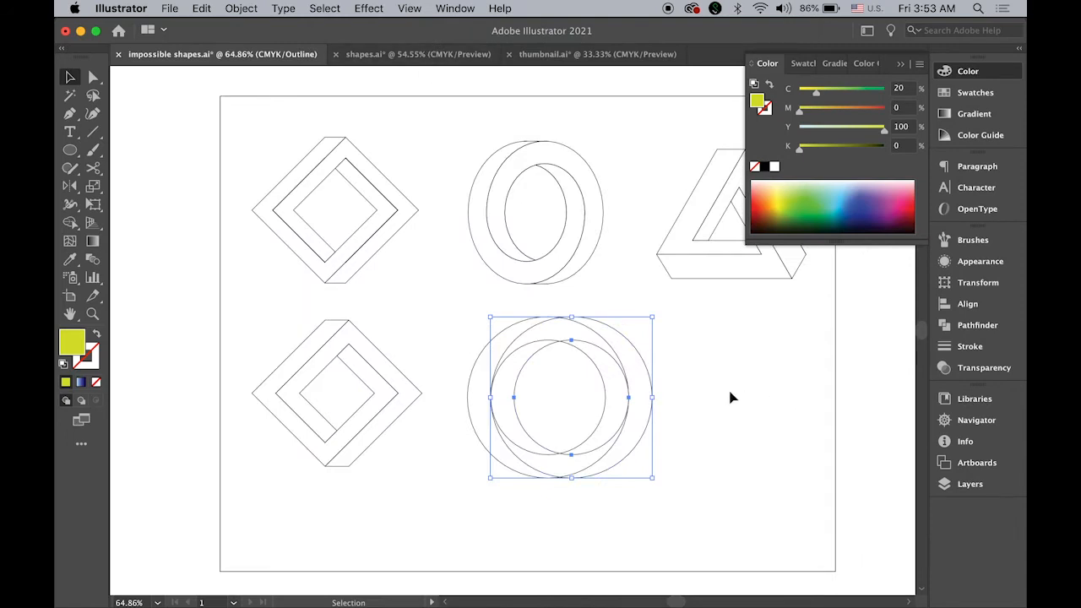
- Examine where the two ring outlines touch at the sides and cross at the top
key("z")
left_click_drag(479, 340, 531, 333)
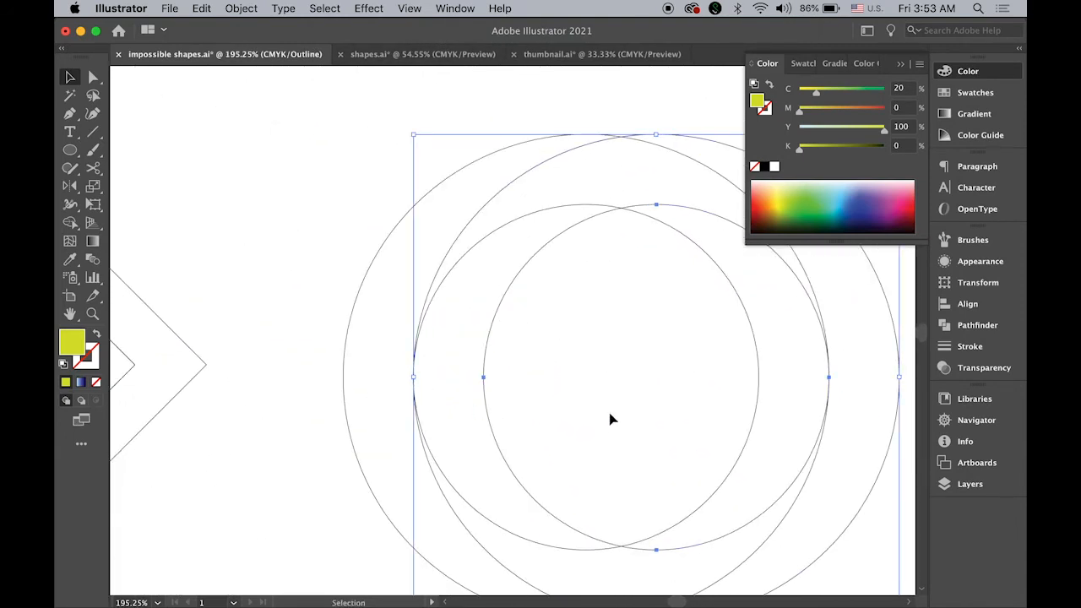
key("z")
left_click_drag(636, 408, 504, 340)
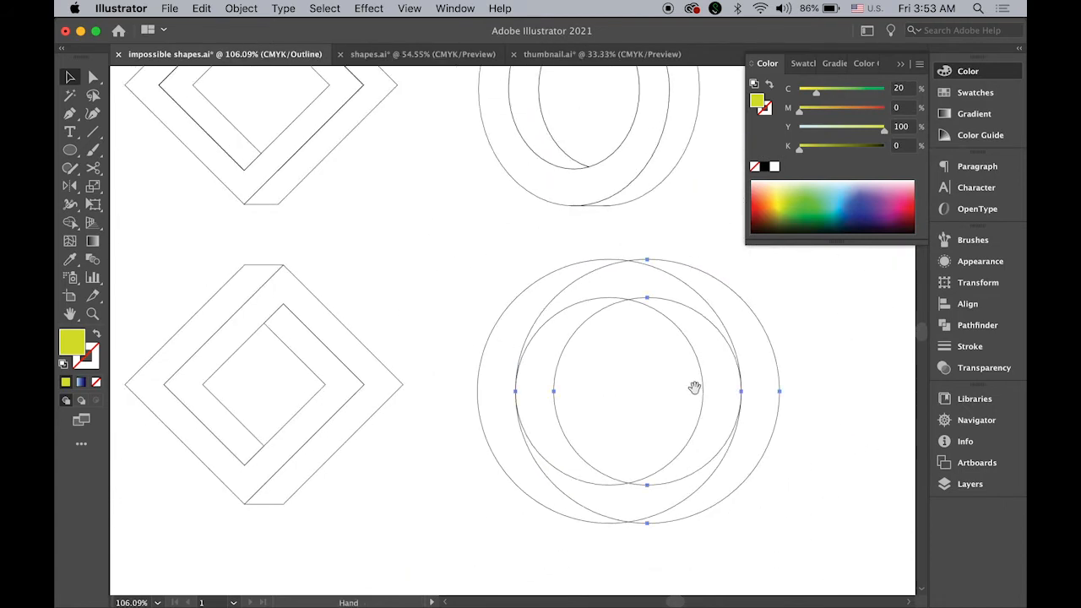
left_click_drag(694, 387, 595, 380)
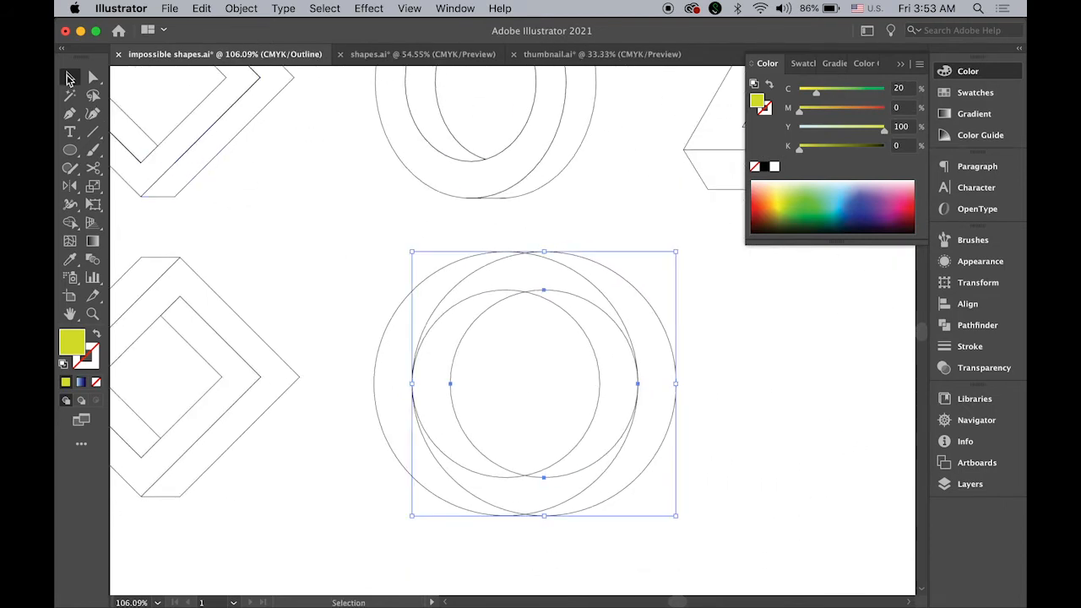
left_click(365, 309)
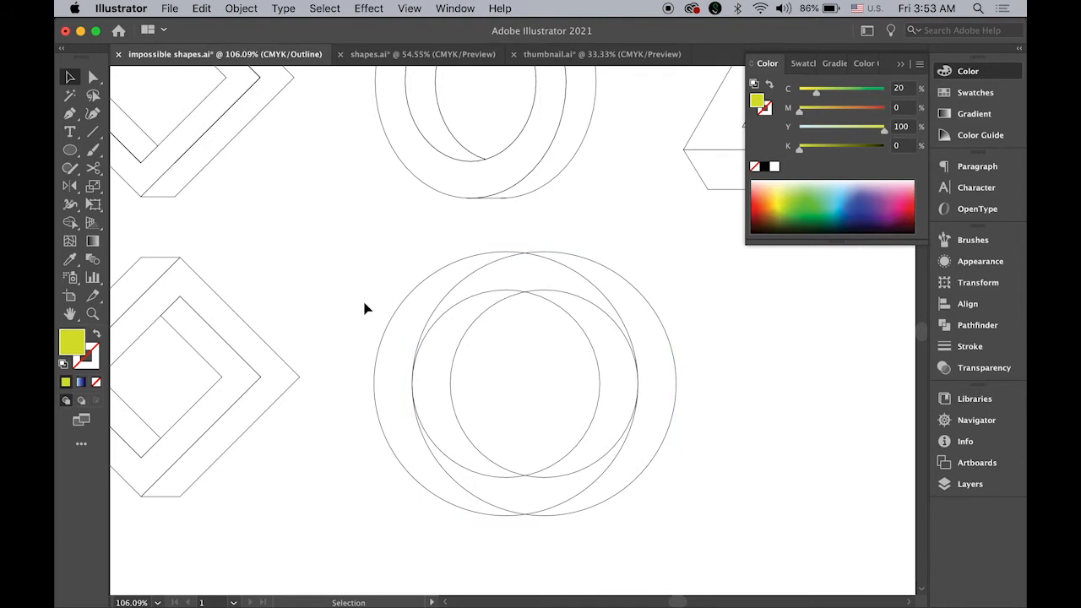
key("super+space")
left_click_drag(458, 255, 638, 359)
left_click_drag(601, 327, 478, 316)
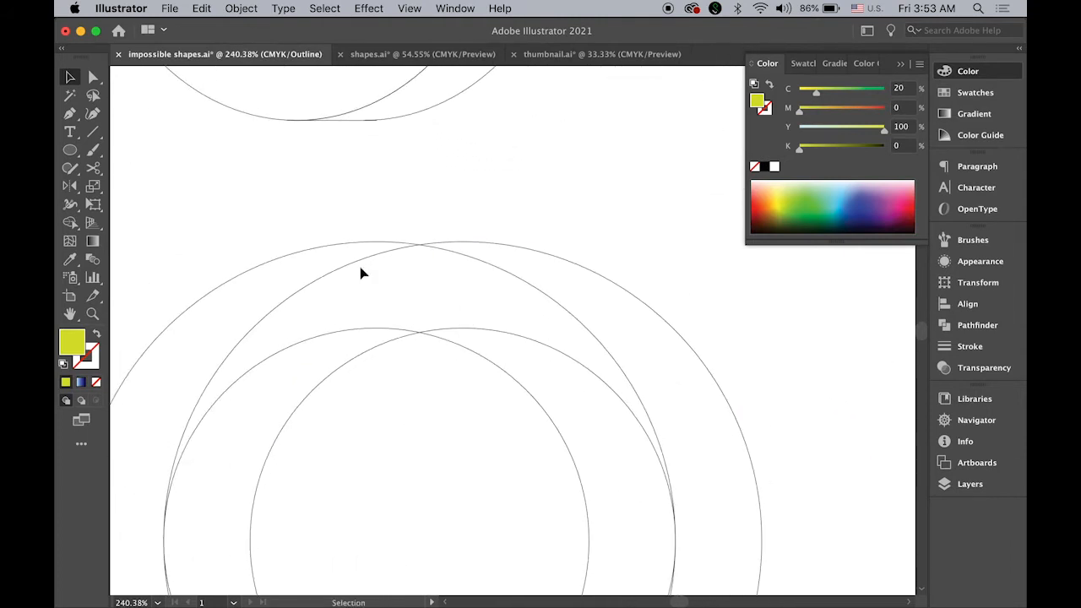
- Draw a thin rectangle about 34 pt wide across the top of the two rings, spanning the dip between their highest points
left_click(70, 150)
left_click(71, 151)
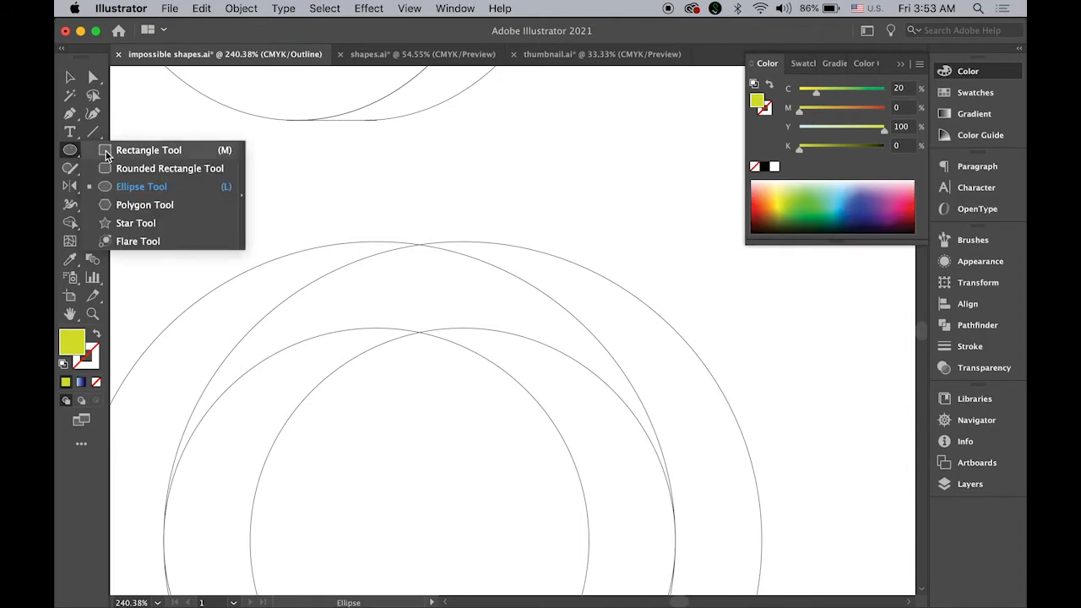
left_click(108, 153)
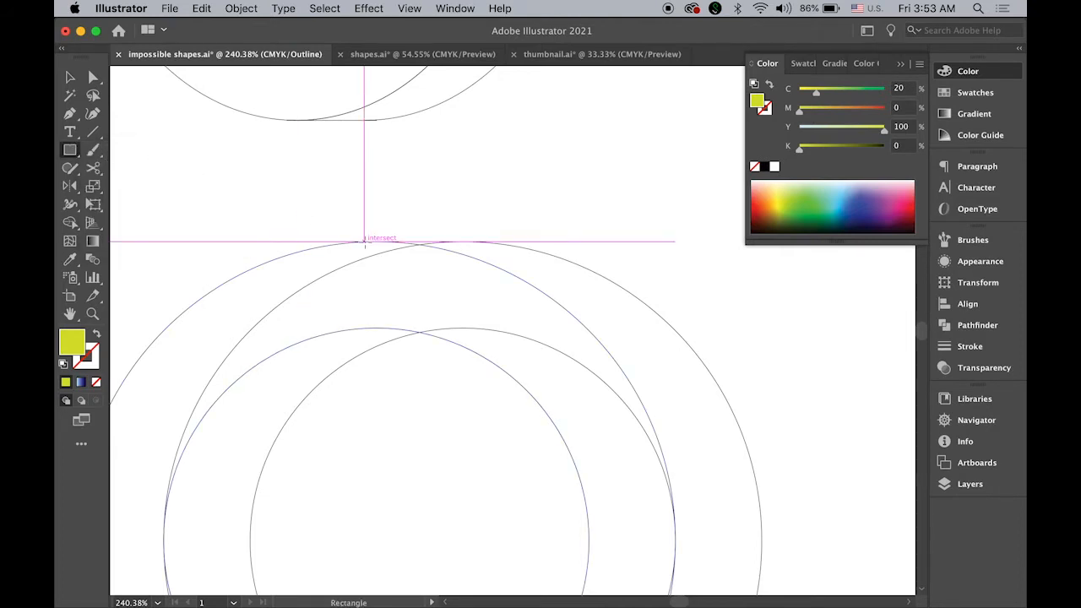
left_click_drag(364, 242, 462, 255)
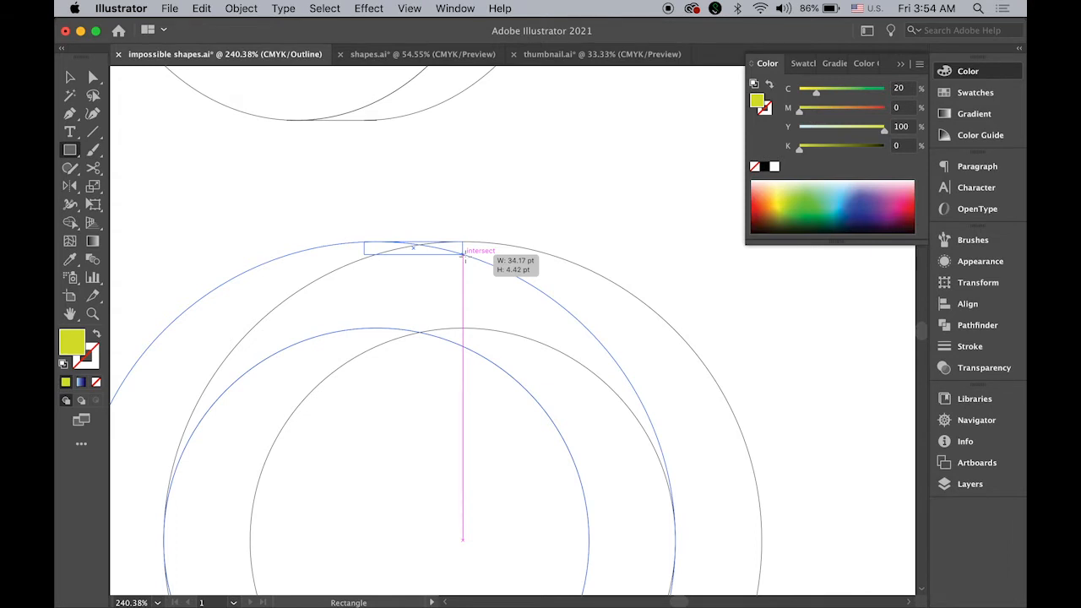
left_click_drag(463, 255, 463, 263)
left_click(71, 77)
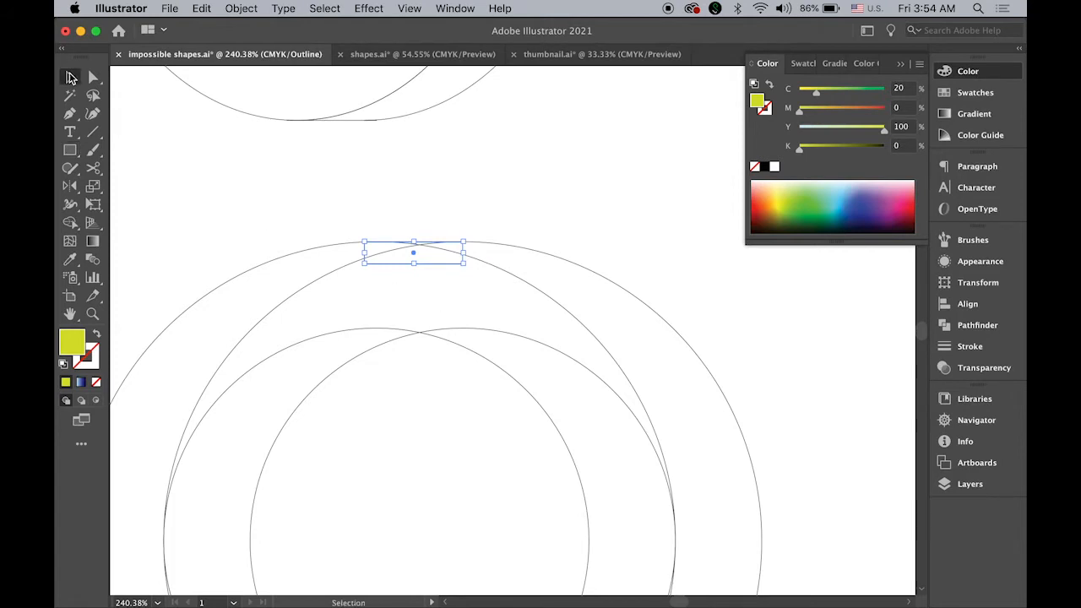
- Return the artwork to Preview mode, fill the small rectangle with blue and deselect it
left_click(409, 9)
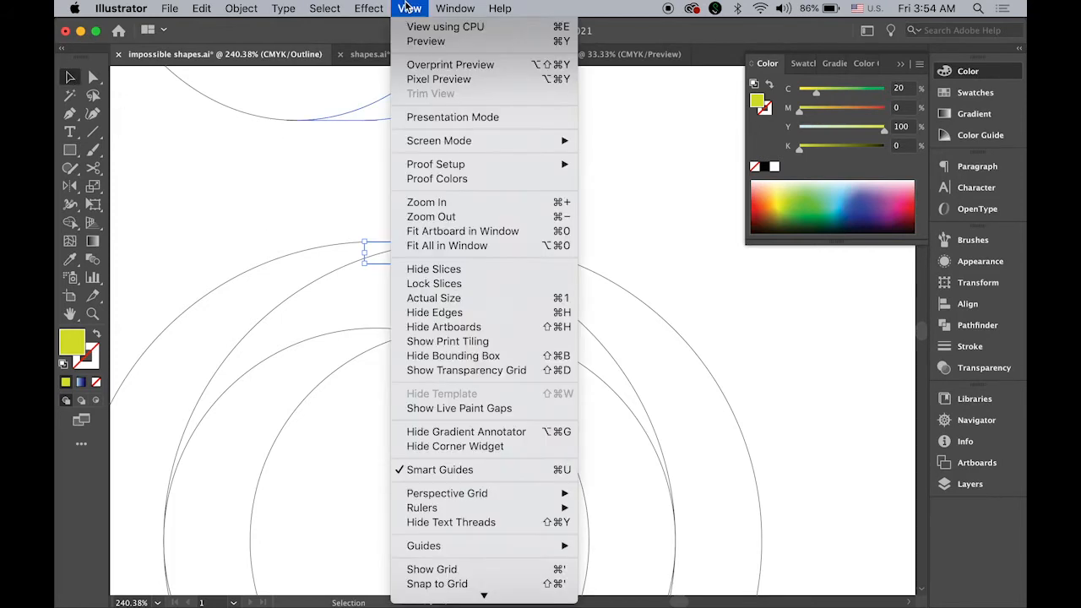
left_click(425, 42)
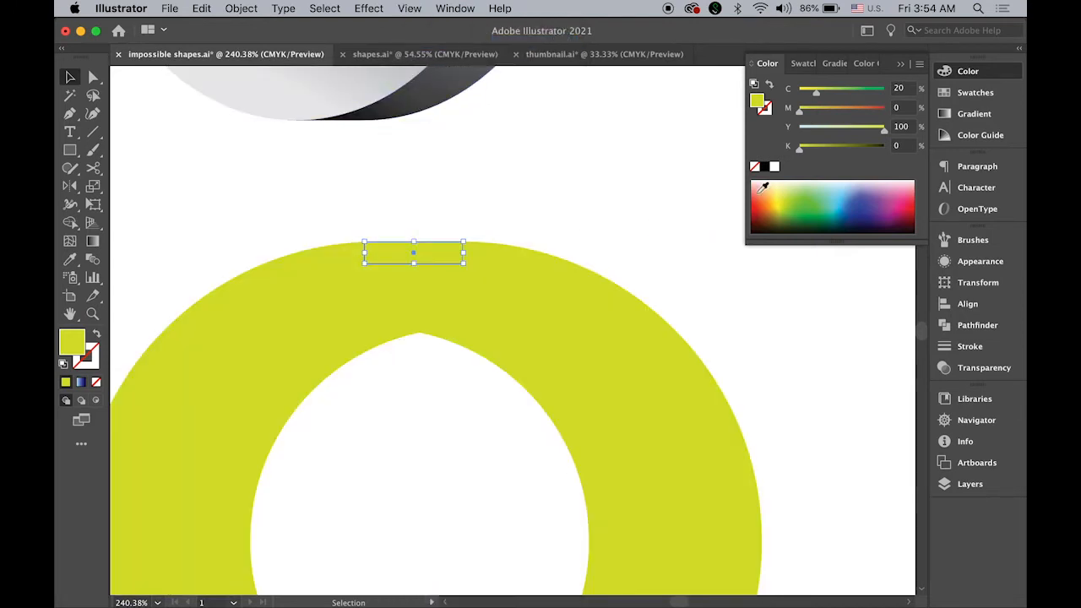
left_click(852, 199)
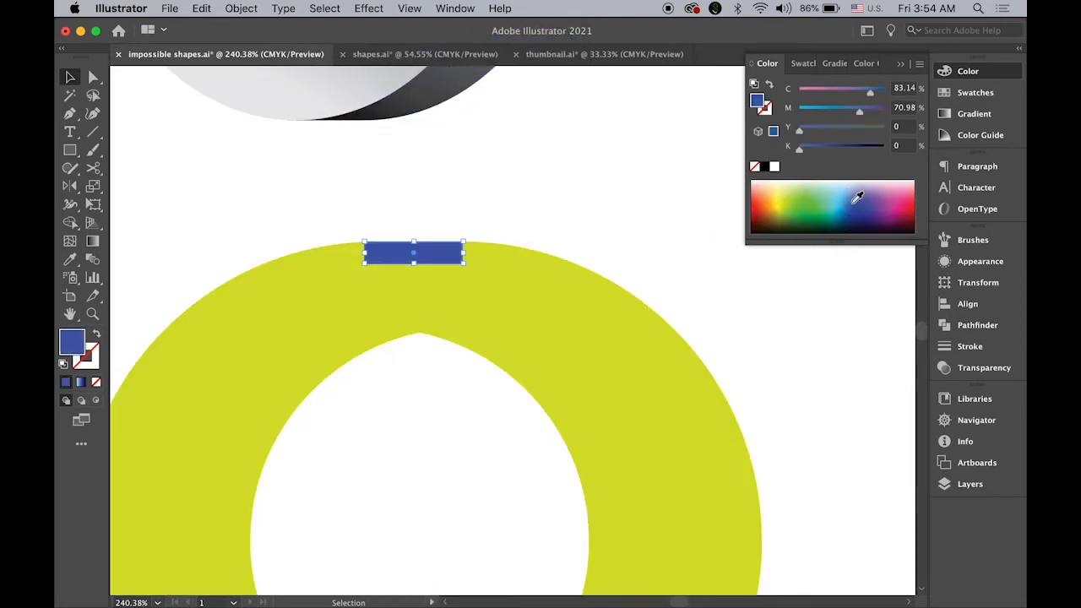
left_click(614, 179)
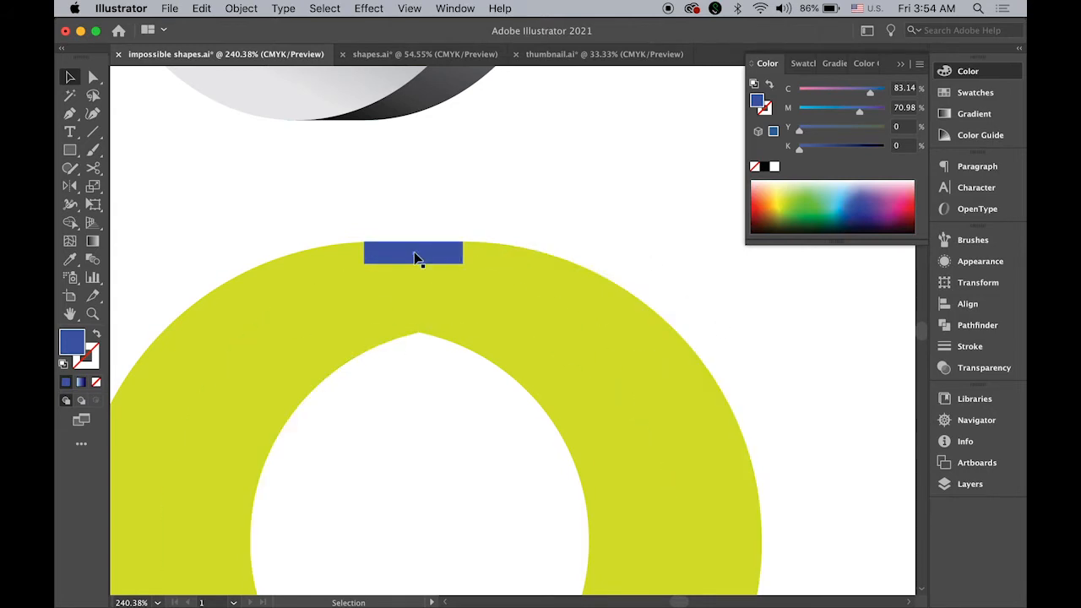
- Duplicate the blue rectangle straight down to the bottom edge of the rings and deselect the copy
left_click_drag(482, 316, 478, 262)
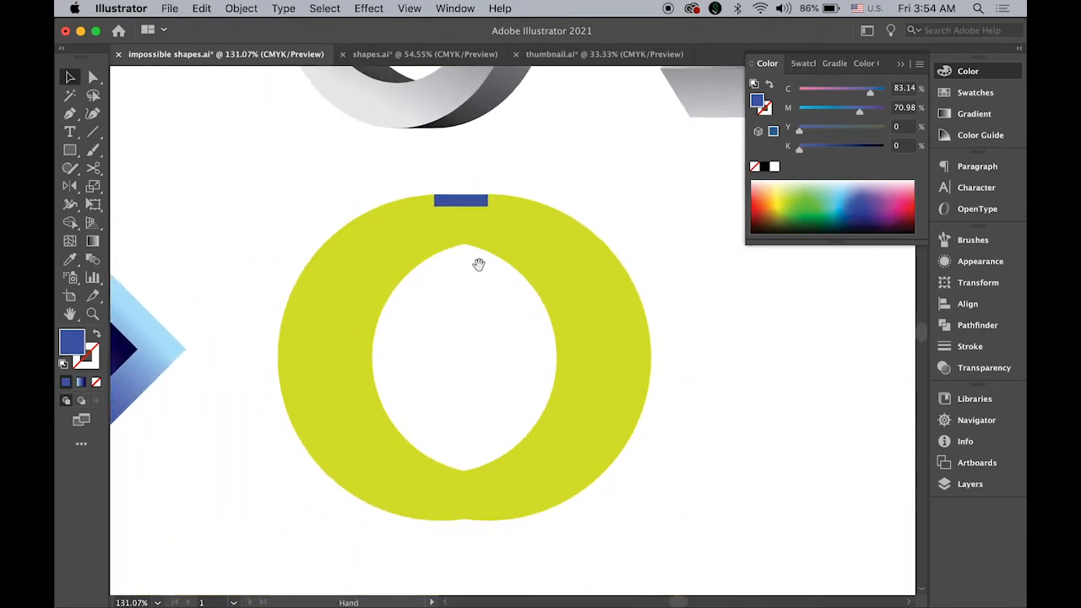
left_click(478, 206)
left_click_drag(478, 207, 479, 519)
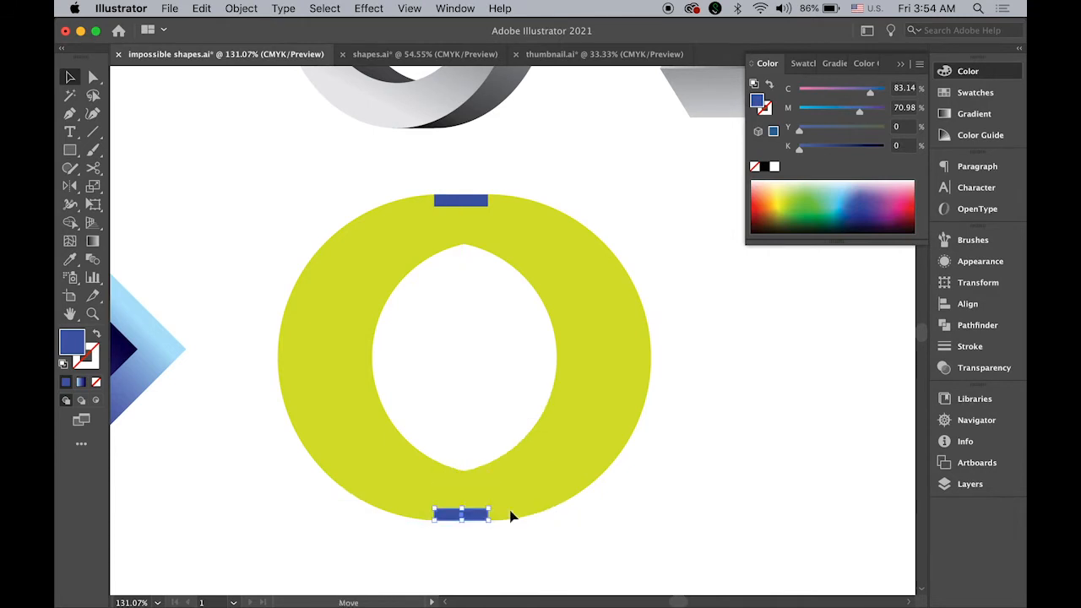
left_click(737, 482)
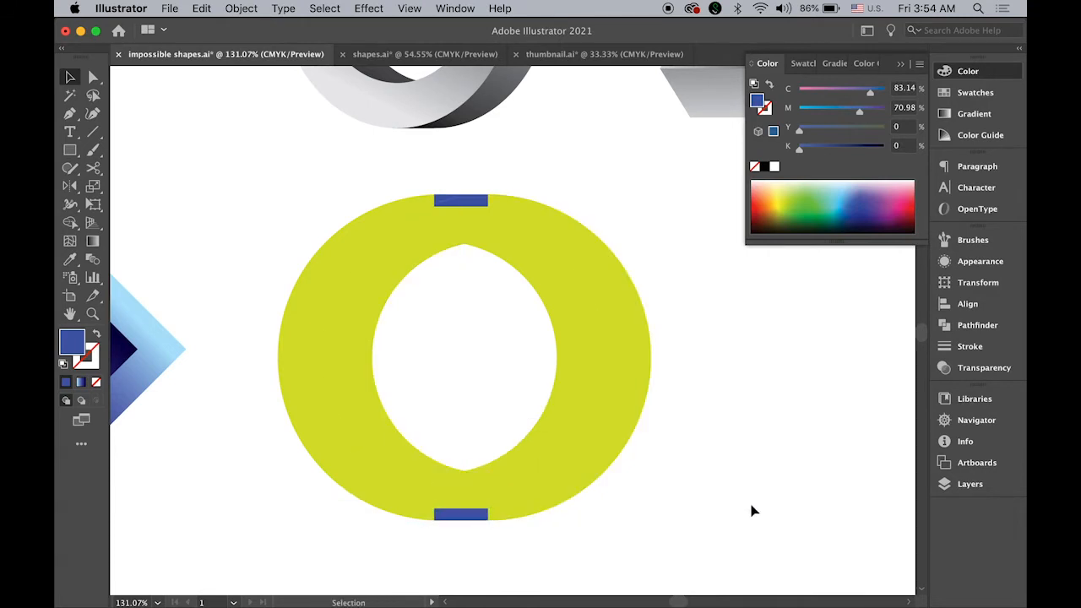
- Recolour the right-hand ring orange so the two overlapping rings can be told apart
left_click(615, 317)
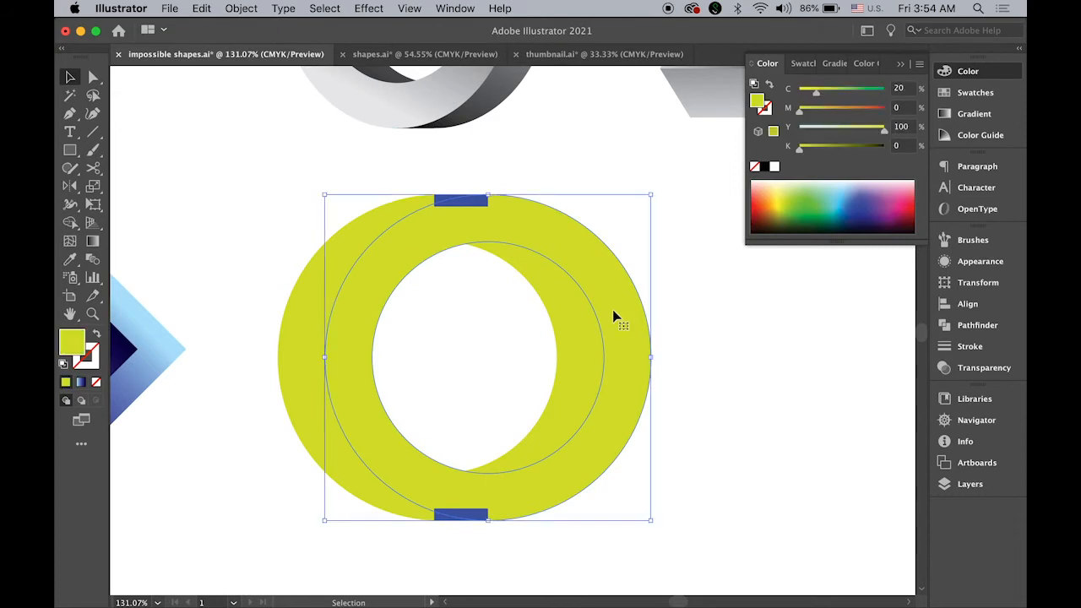
left_click(784, 203)
left_click(773, 363)
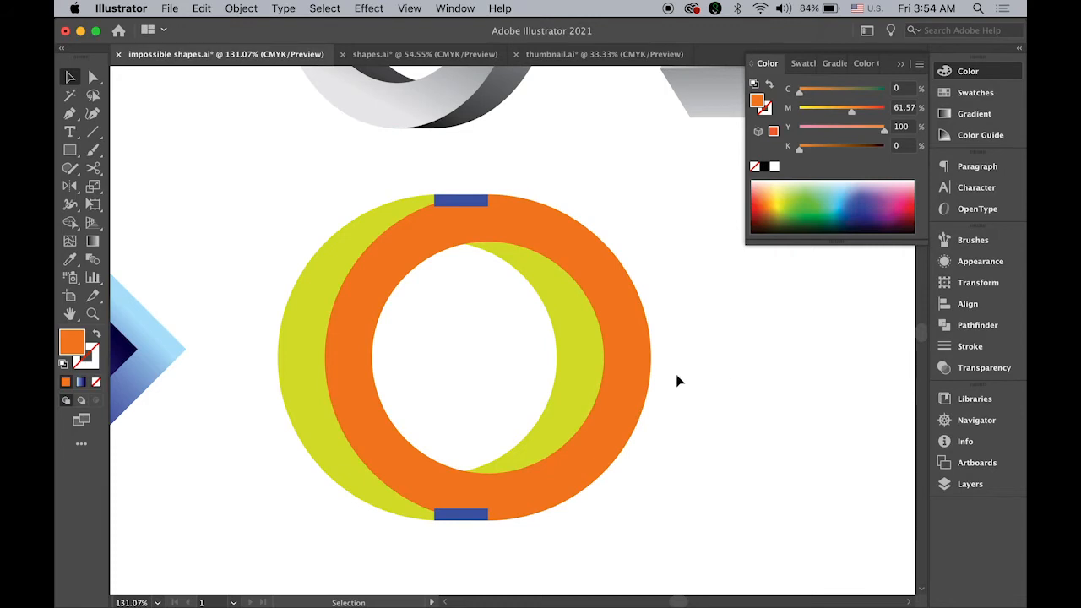
- Select both rings and both blue rectangles and split them with the Pathfinder Divide operation
left_click_drag(237, 179, 716, 549)
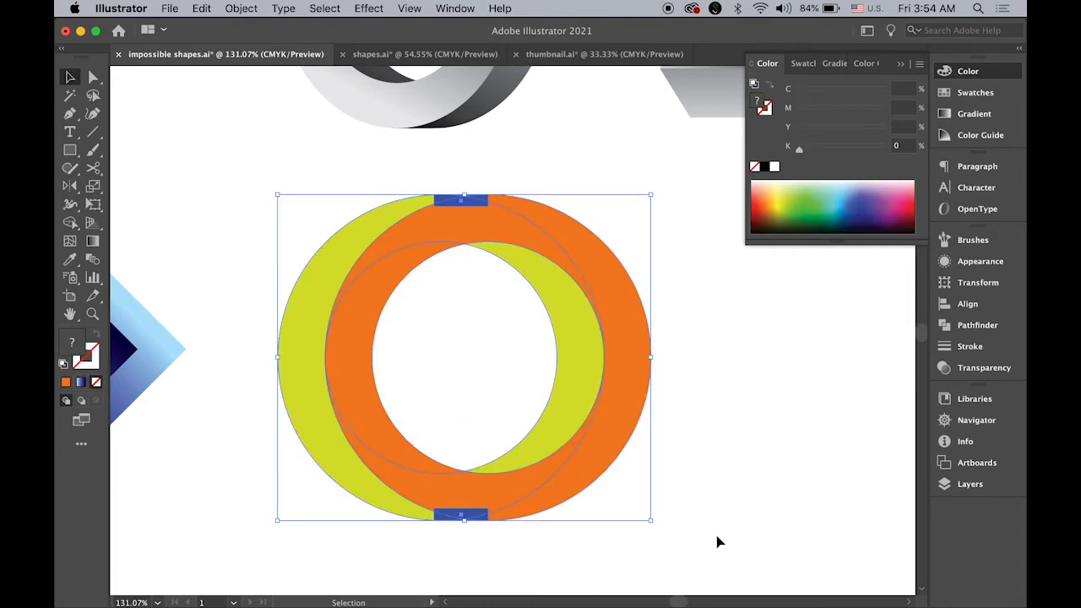
left_click(980, 326)
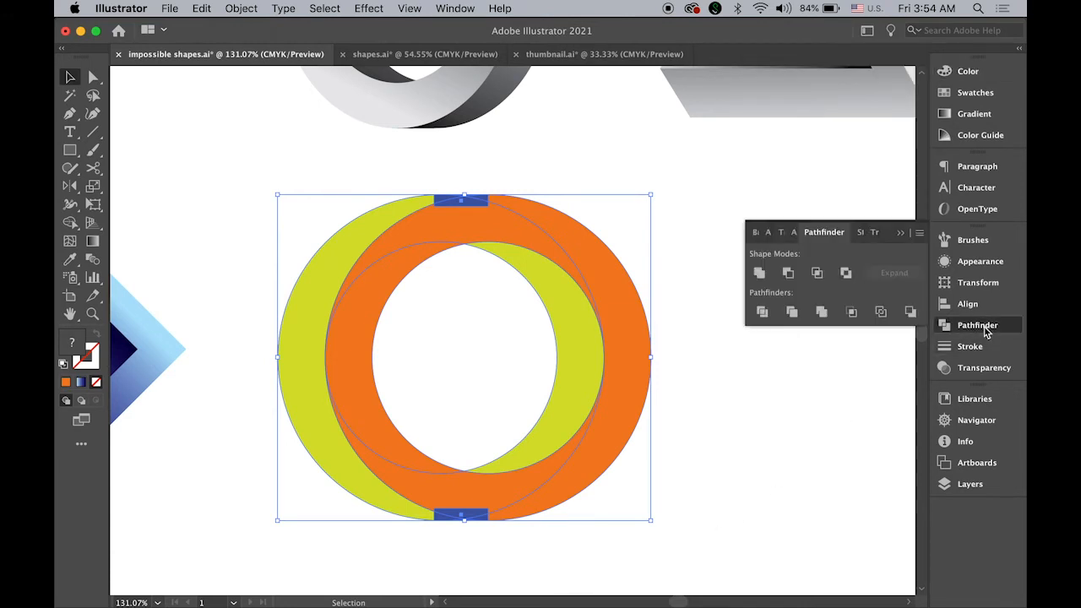
left_click(762, 314)
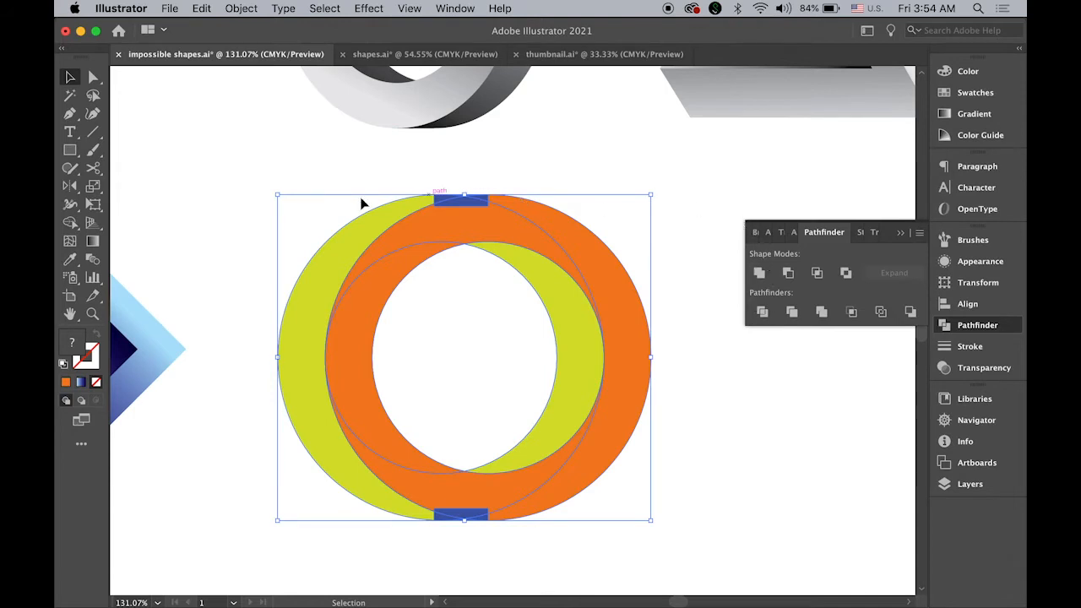
- Merge the outer left crescent with the adjoining upper-left piece of the top blue rectangle using the Shape Builder tool
left_click(70, 223)
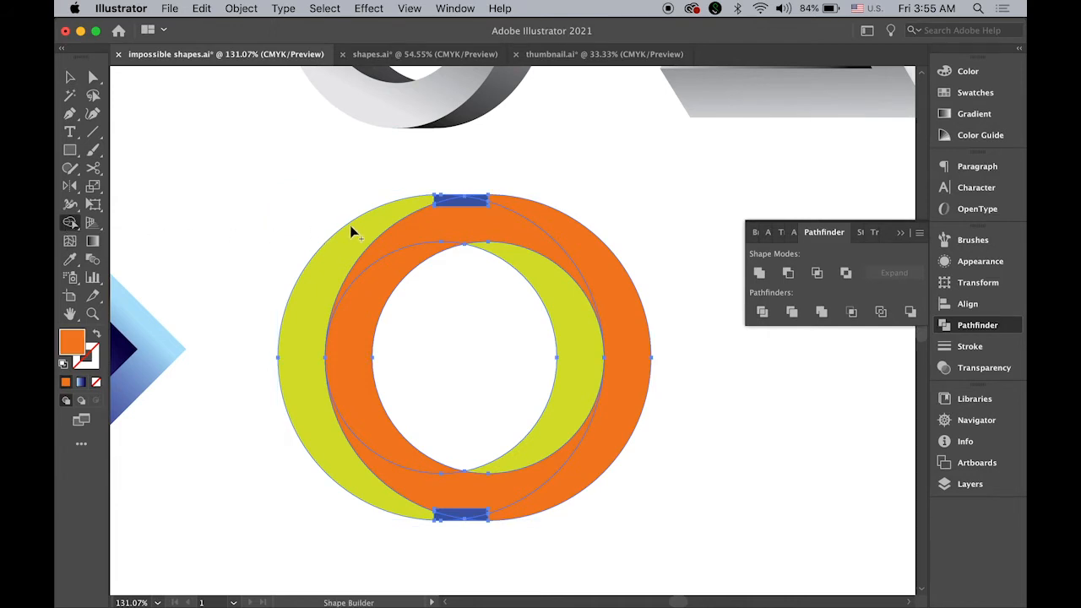
key("super+space")
left_click_drag(406, 183, 557, 249)
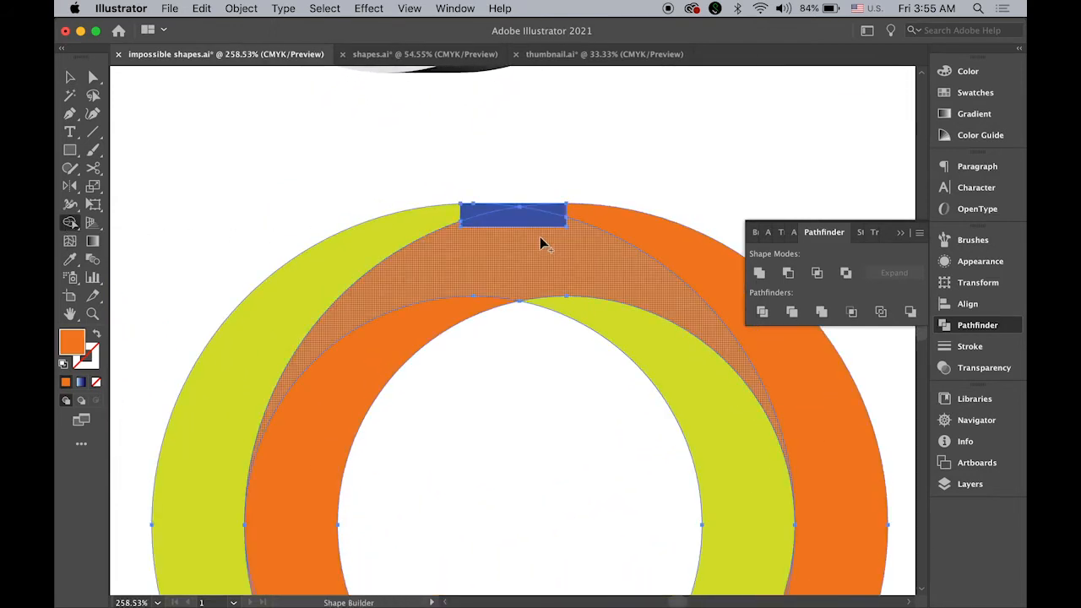
mouse_move(375, 250)
left_mouse_down()
mouse_move(465, 215)
mouse_move(515, 211)
left_mouse_up()
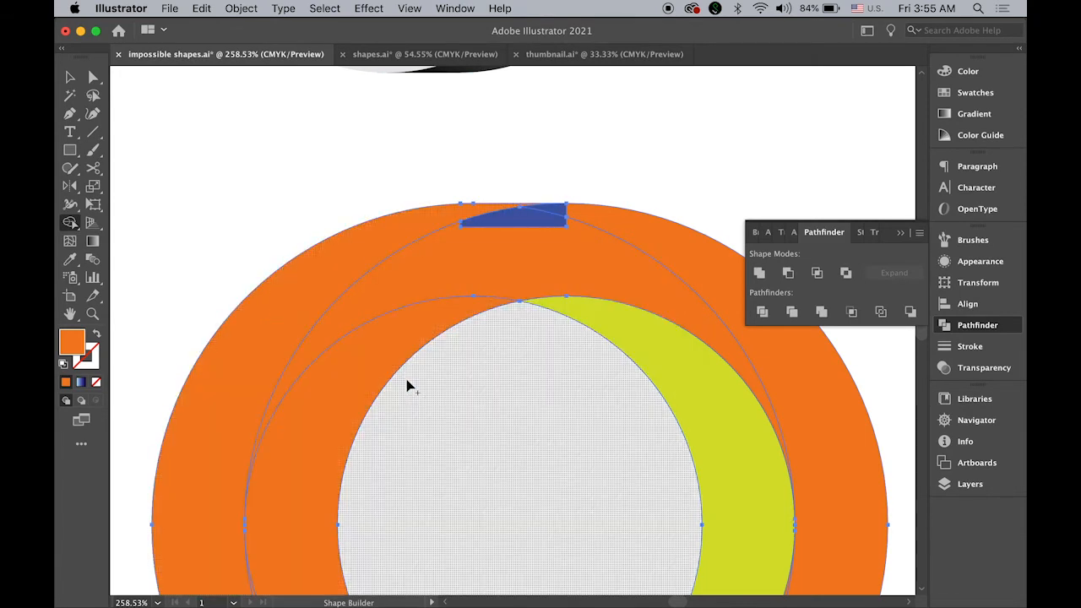
- Merge the outer left crescent with the bottom band, the adjoining bottom blue pieces and the inner right crescent into one shape
key("super+space")
left_click_drag(492, 444, 521, 261)
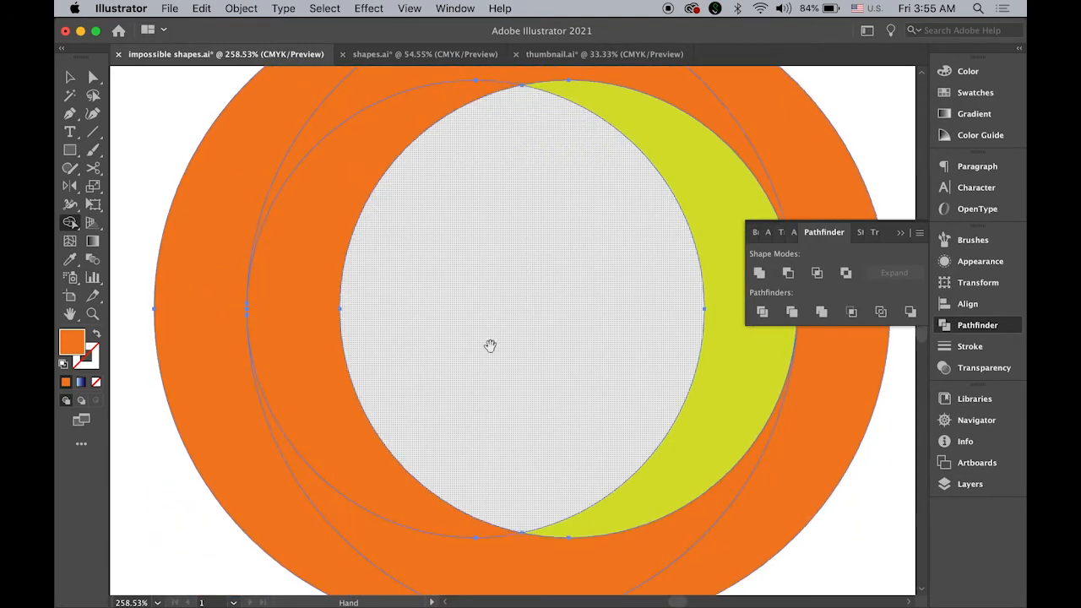
key("super+minus")
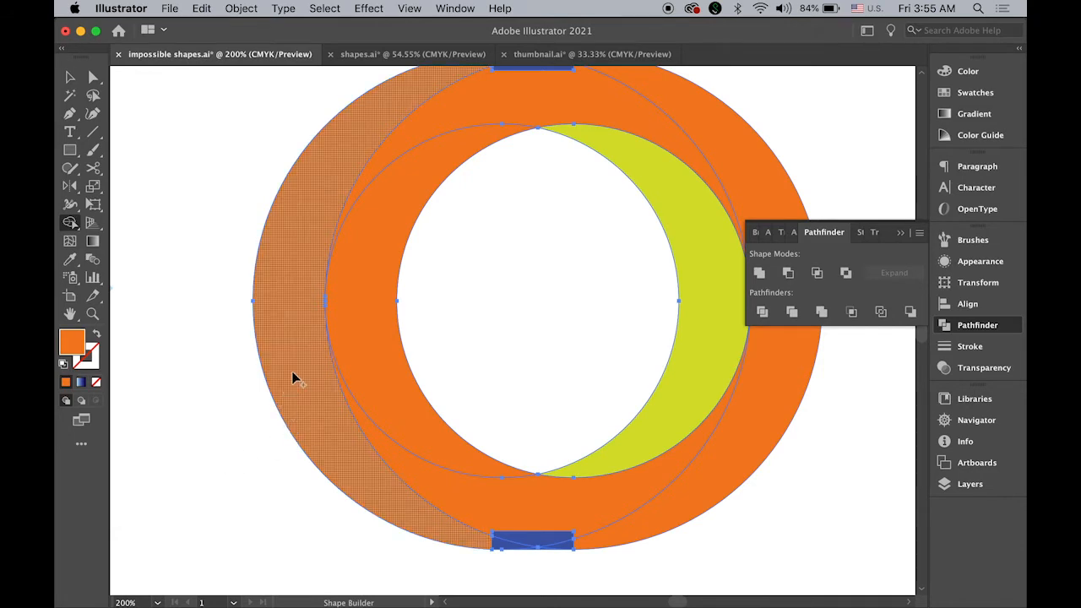
mouse_move(295, 407)
left_mouse_down()
mouse_move(302, 422)
mouse_move(421, 492)
left_mouse_up()
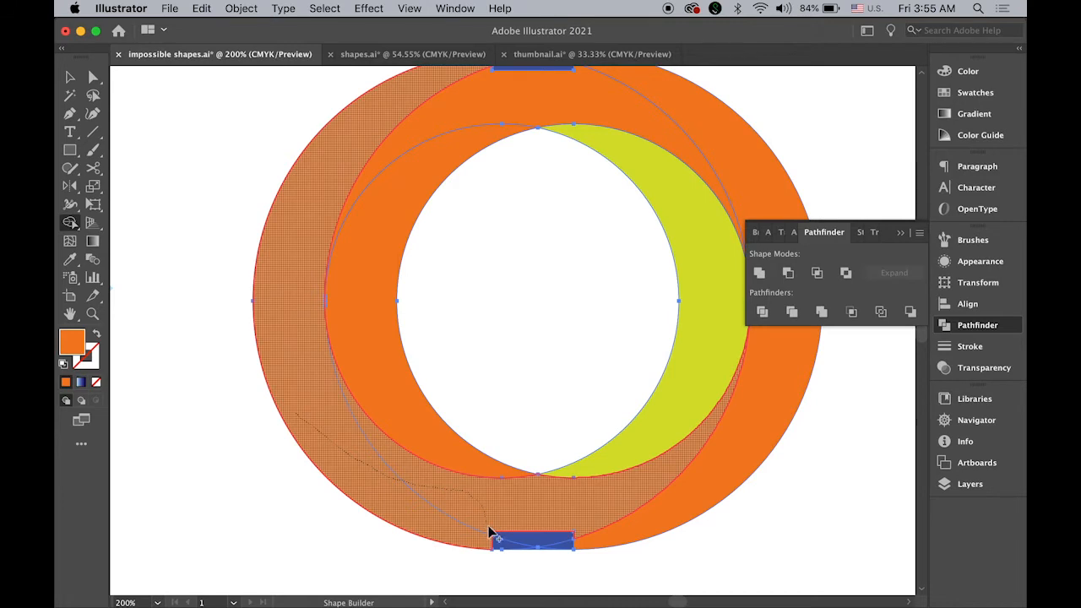
left_click_drag(489, 528, 489, 543)
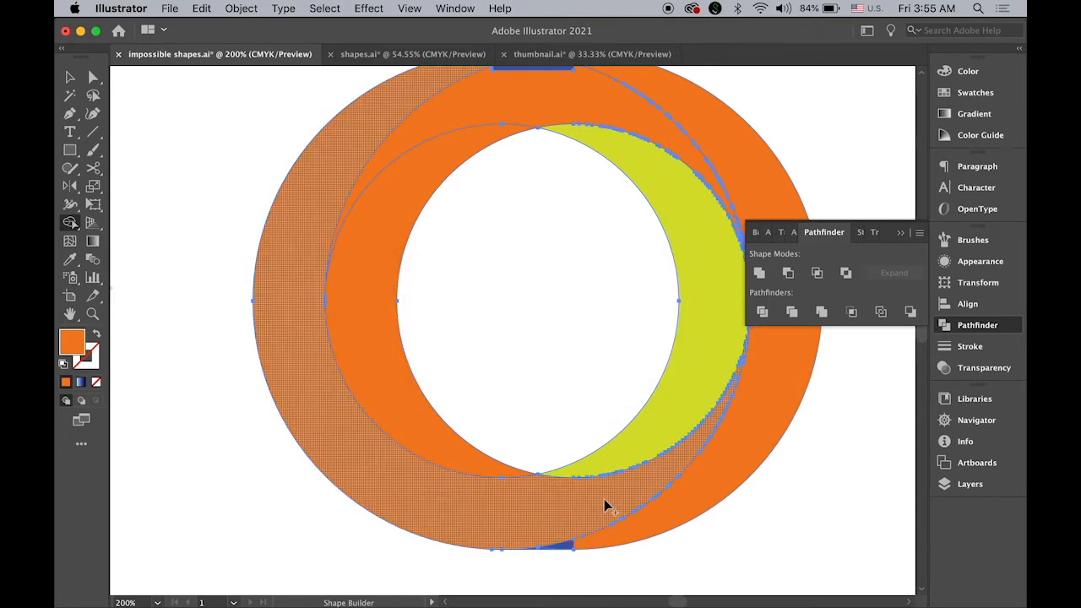
left_click_drag(582, 498, 651, 437)
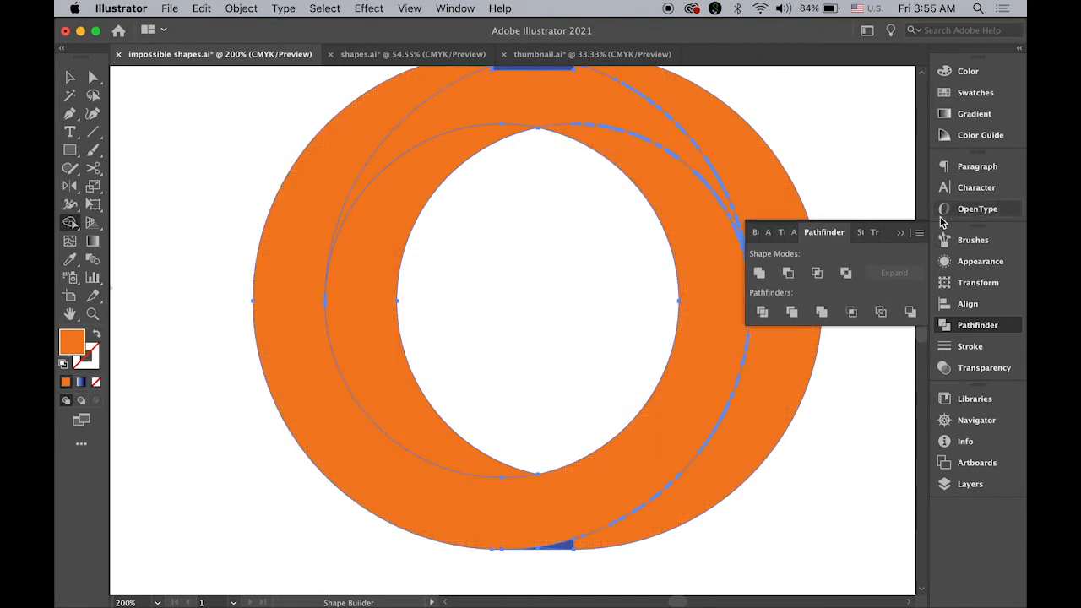
- Merge the outer right crescent with the remaining blue wedge at the bottom of the rings
key("super+space")
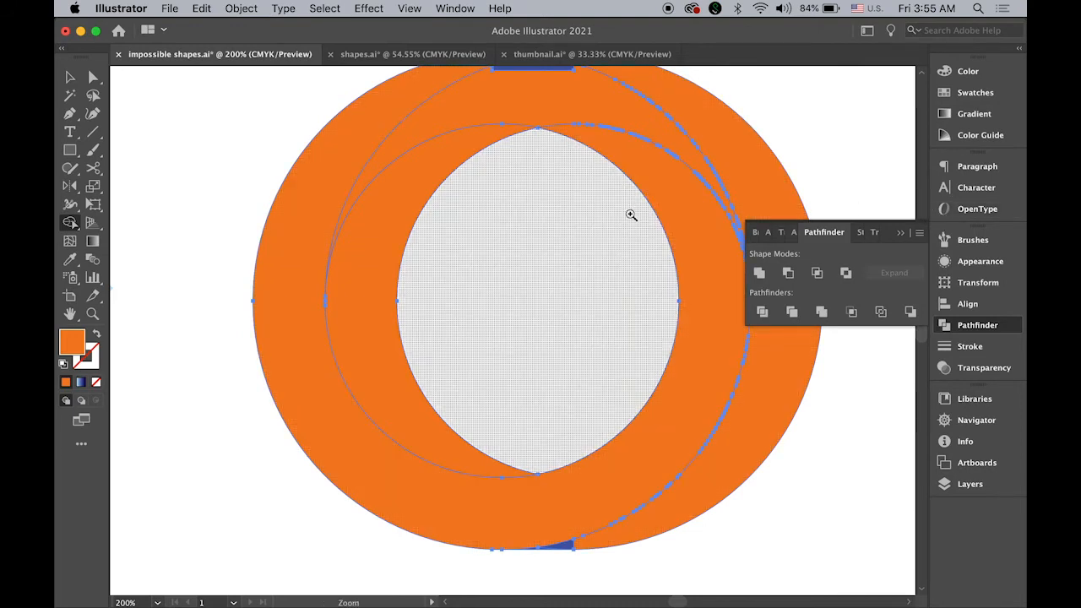
left_click_drag(631, 216, 639, 248)
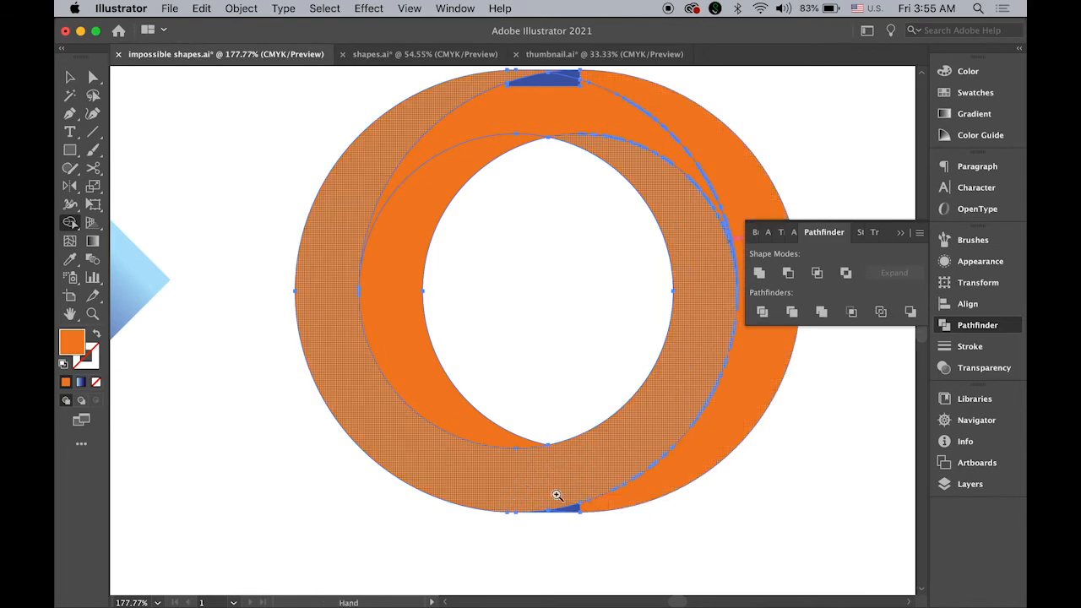
scroll(551, 493, "up", 3)
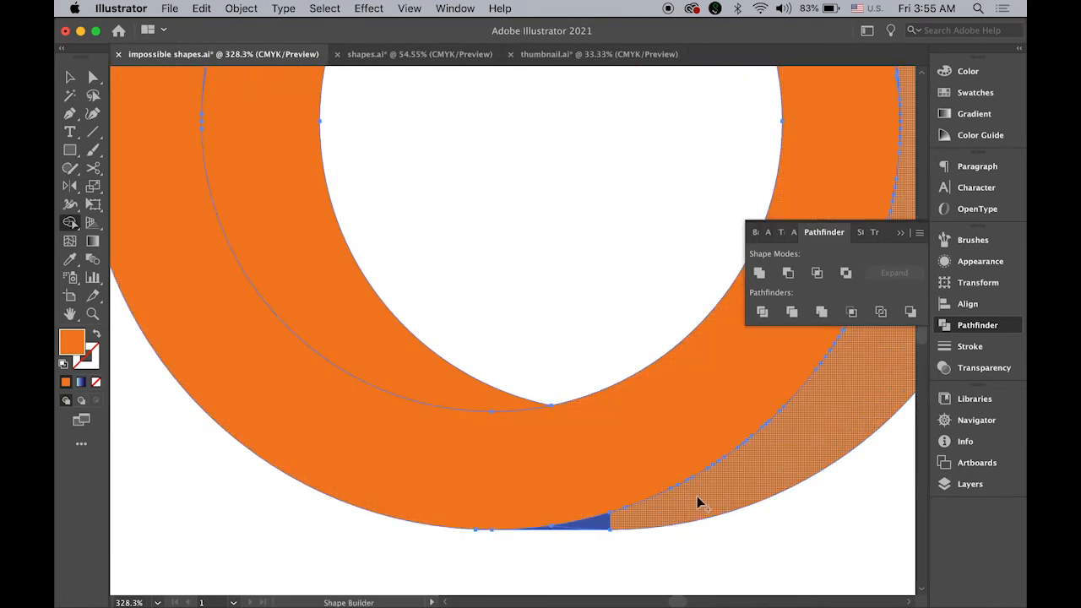
left_click_drag(697, 497, 558, 532)
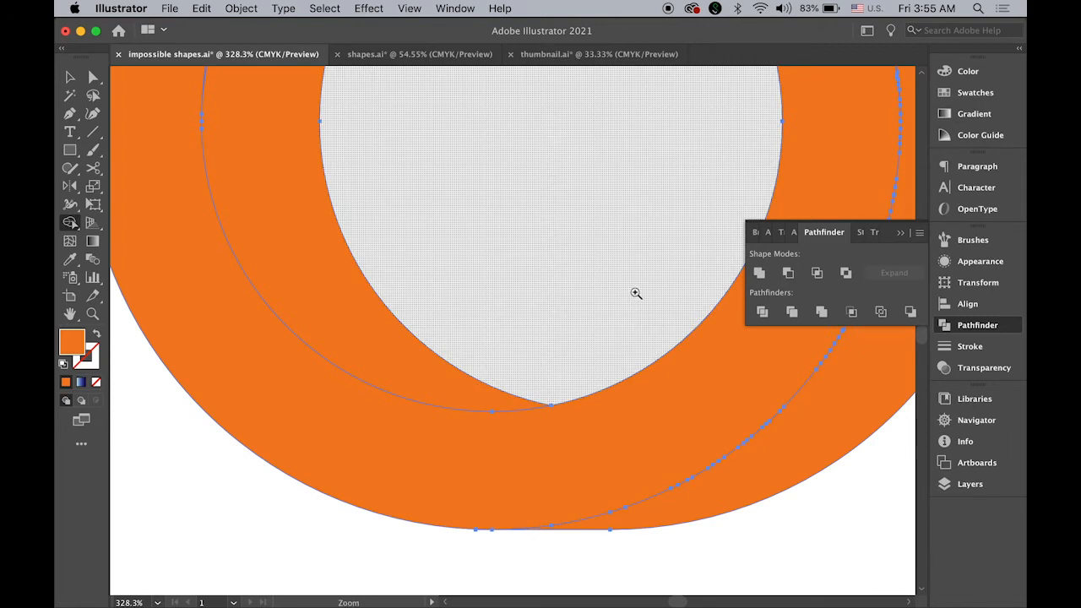
- Merge the outer right crescent with the top blue pieces, the top band and the inner left crescent into one shape
left_click_drag(636, 290, 555, 447)
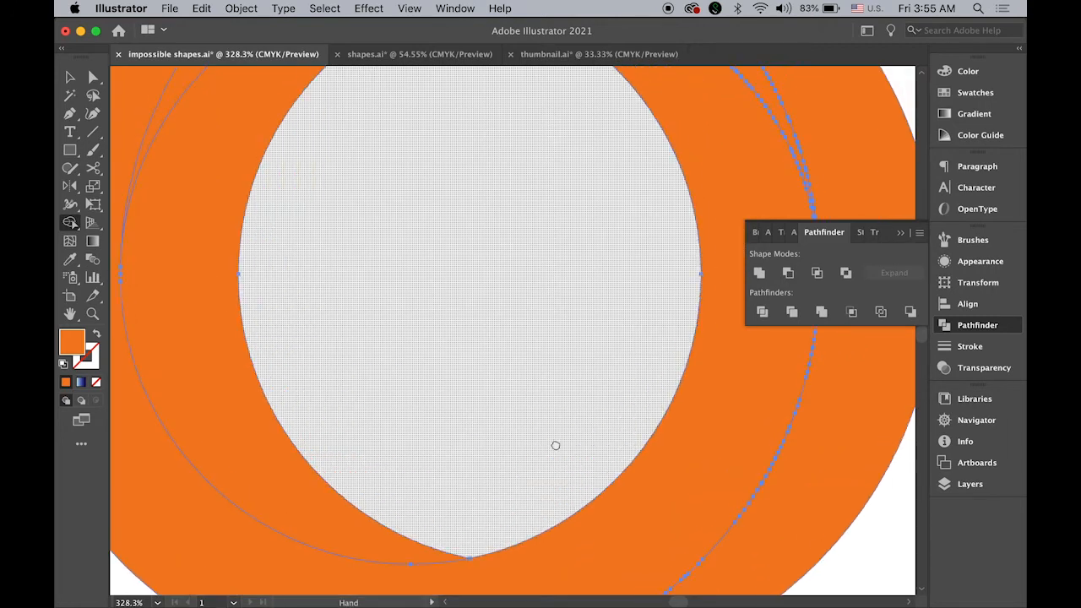
left_click(685, 380, "alt")
left_click(524, 332, "alt")
left_click(469, 318, "alt")
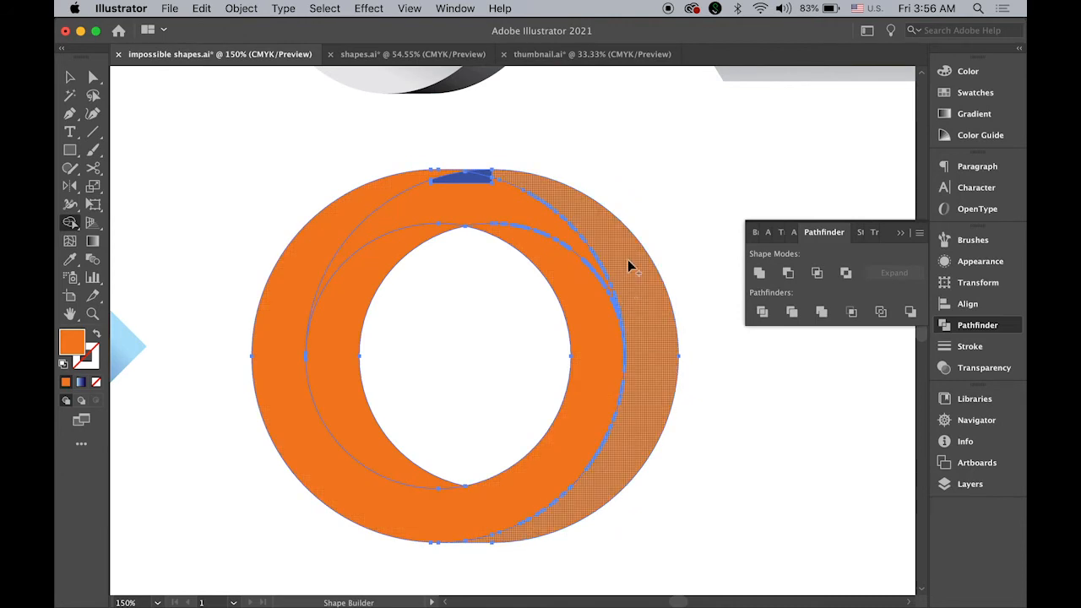
mouse_move(601, 237)
left_mouse_down()
mouse_move(497, 172)
mouse_move(471, 179)
left_mouse_up()
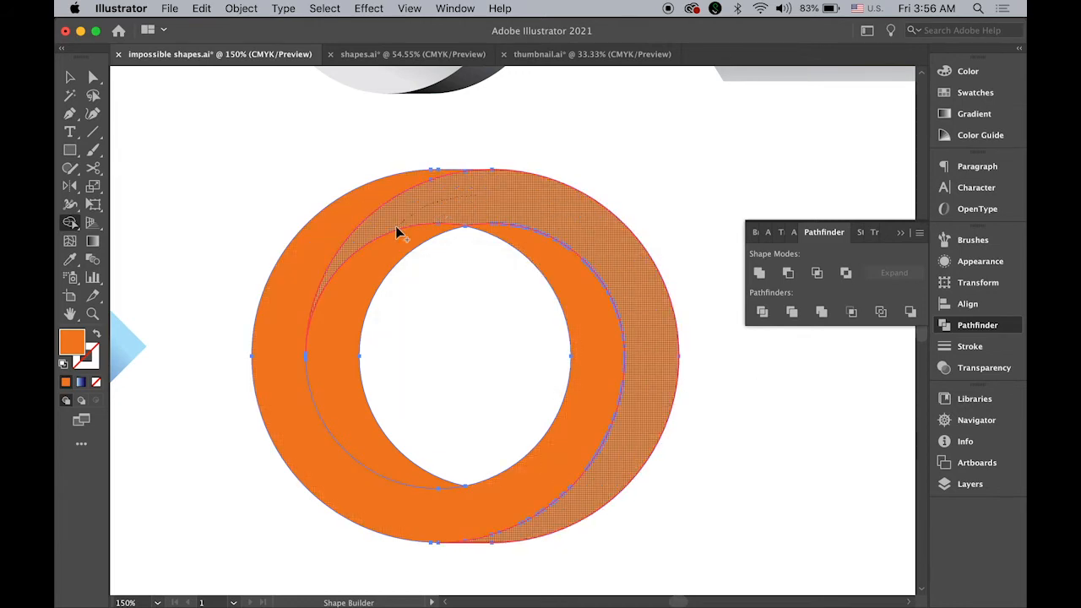
left_click_drag(377, 251, 642, 371)
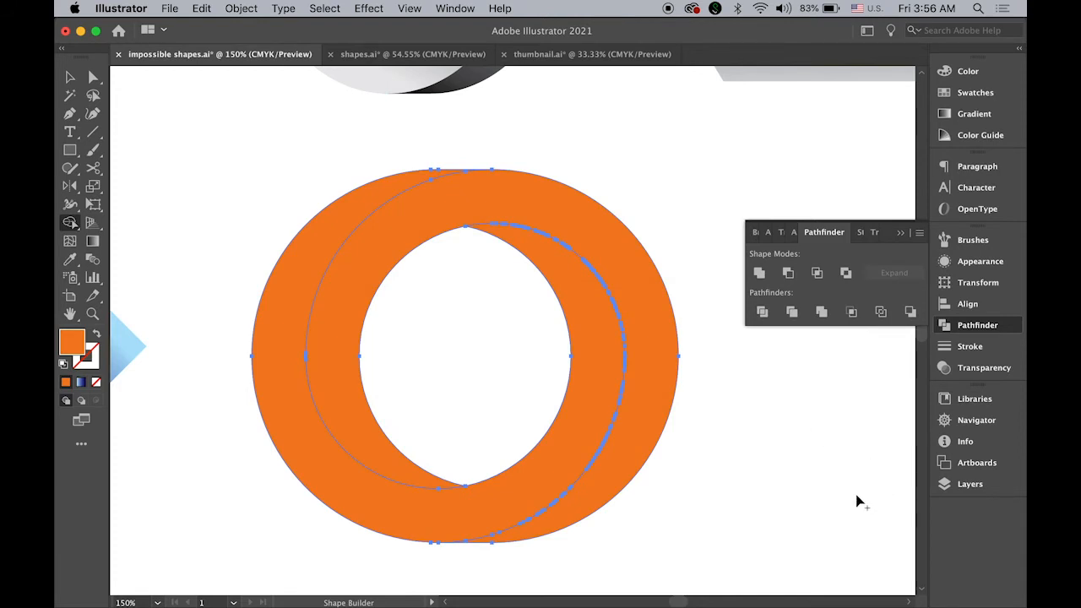
- Select only the merged shape that runs from the top band down the outer right side, fill it with the green swatch and deselect it
key("a")
left_click(213, 174)
left_click(471, 213)
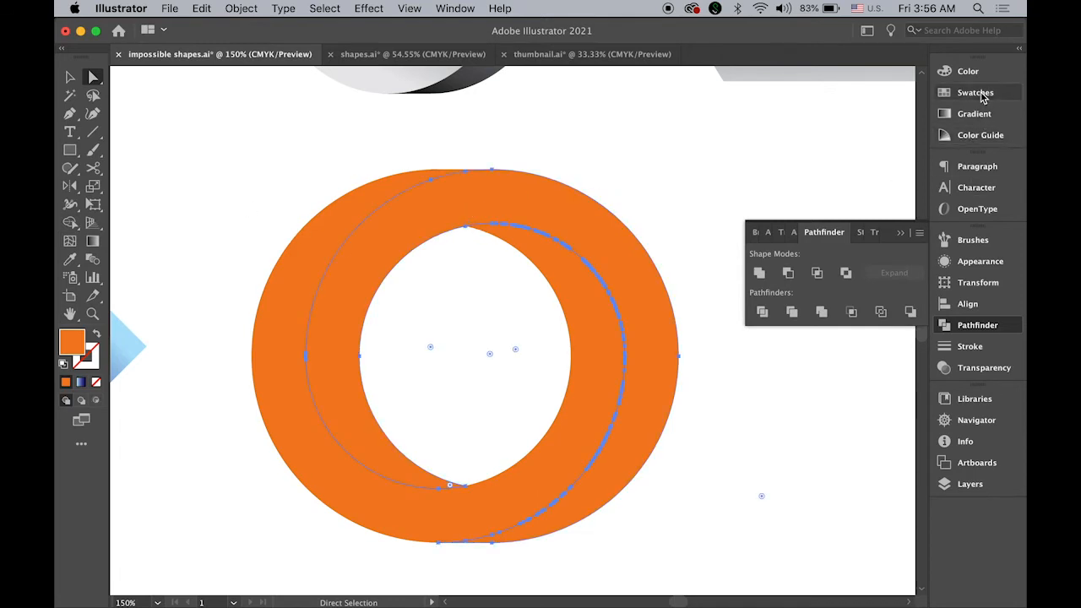
left_click(941, 92)
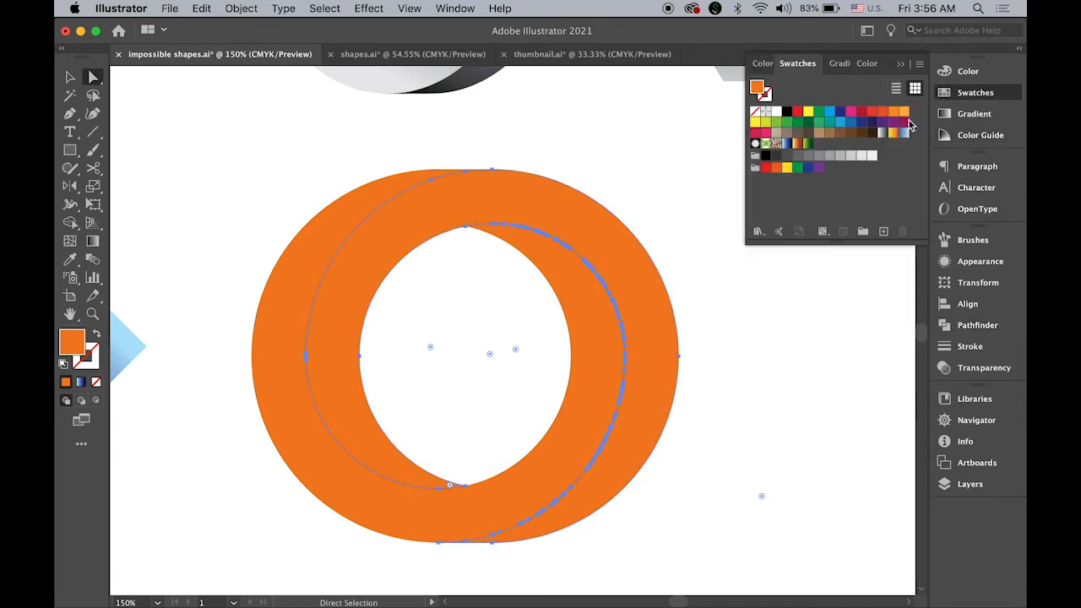
left_click(818, 111)
left_click(811, 359)
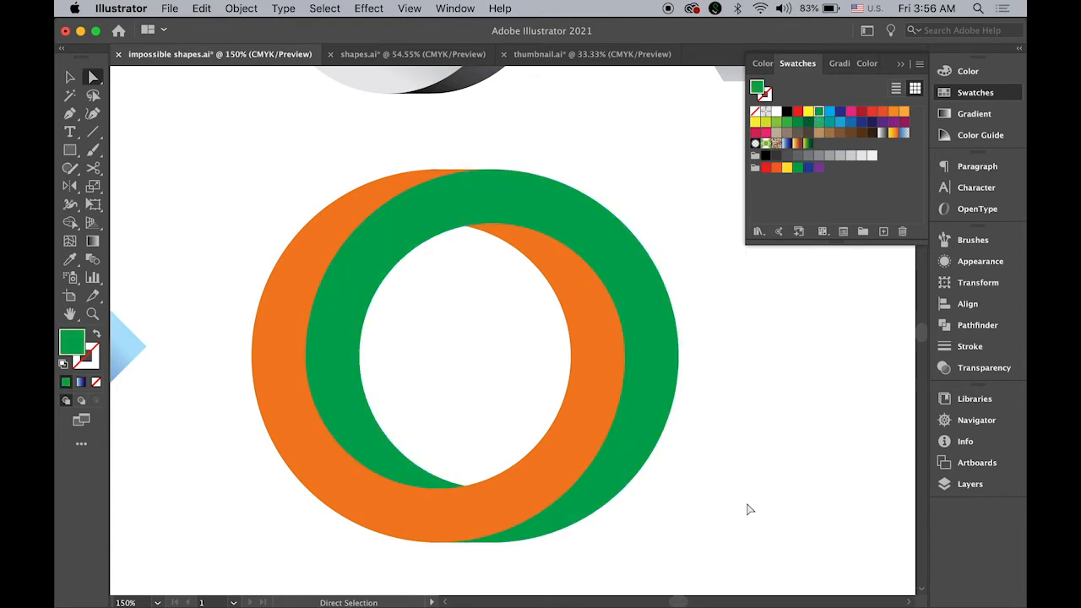
- Select both coloured bands together, squeeze them horizontally into an upright oval ring and deselect them
key("v")
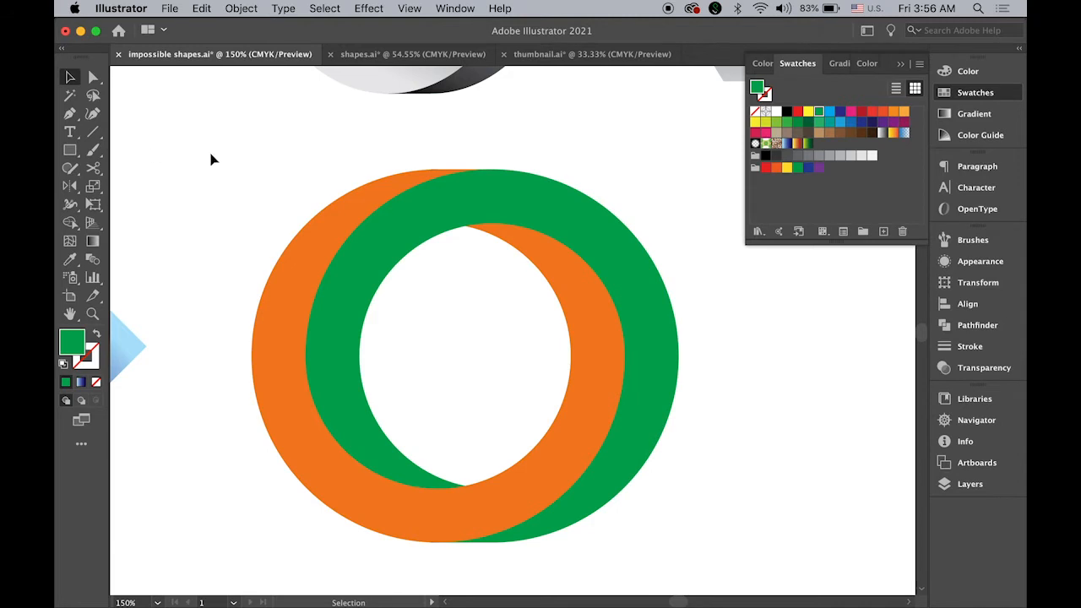
left_click_drag(202, 150, 703, 563)
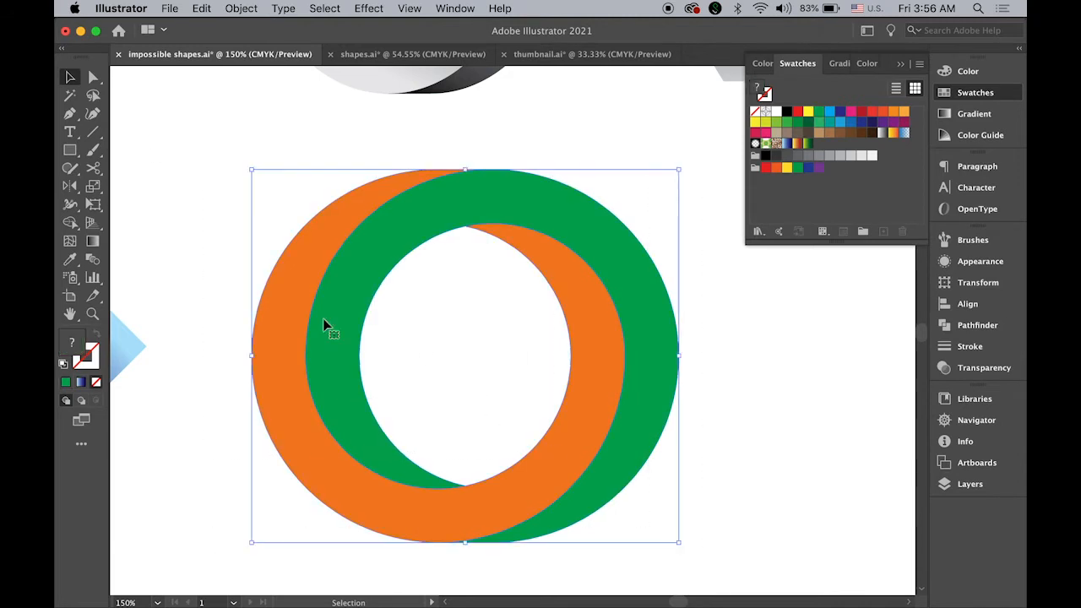
left_click(92, 78)
left_click(460, 338)
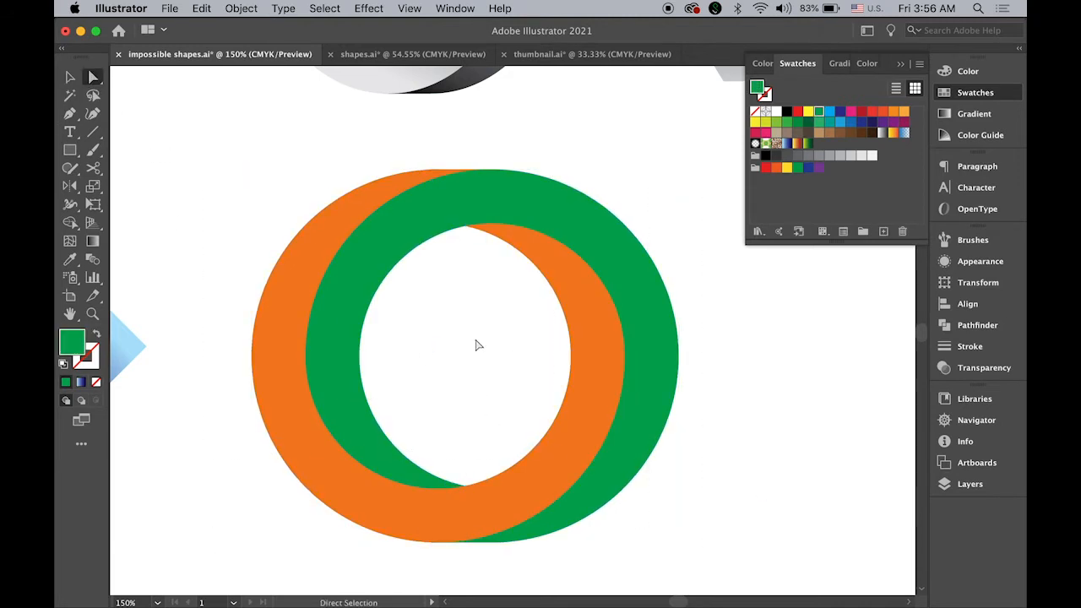
left_click(569, 331)
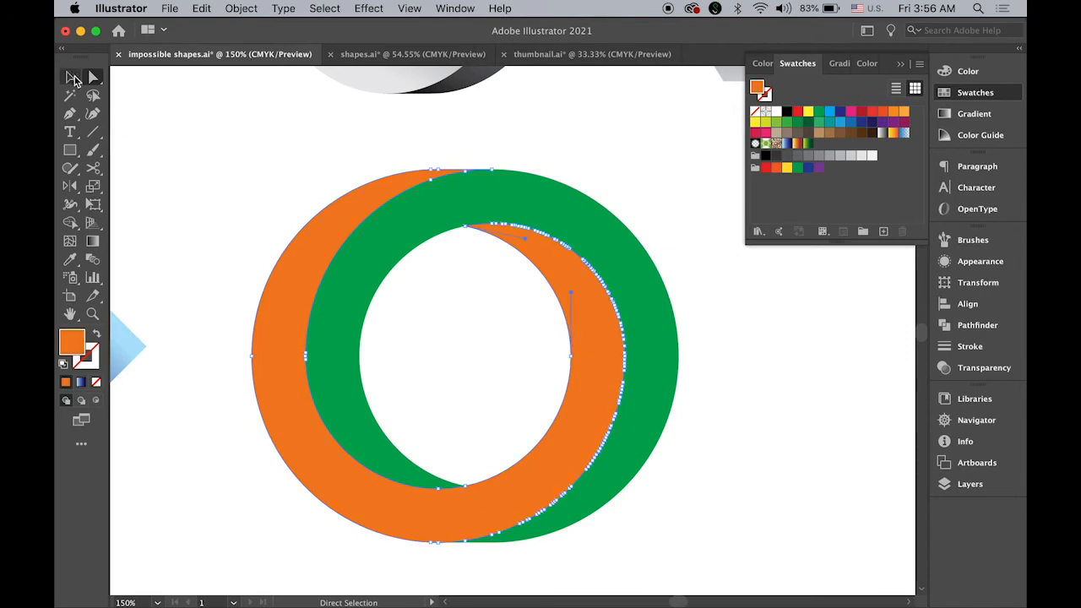
left_click(71, 77)
left_click_drag(439, 346, 685, 564)
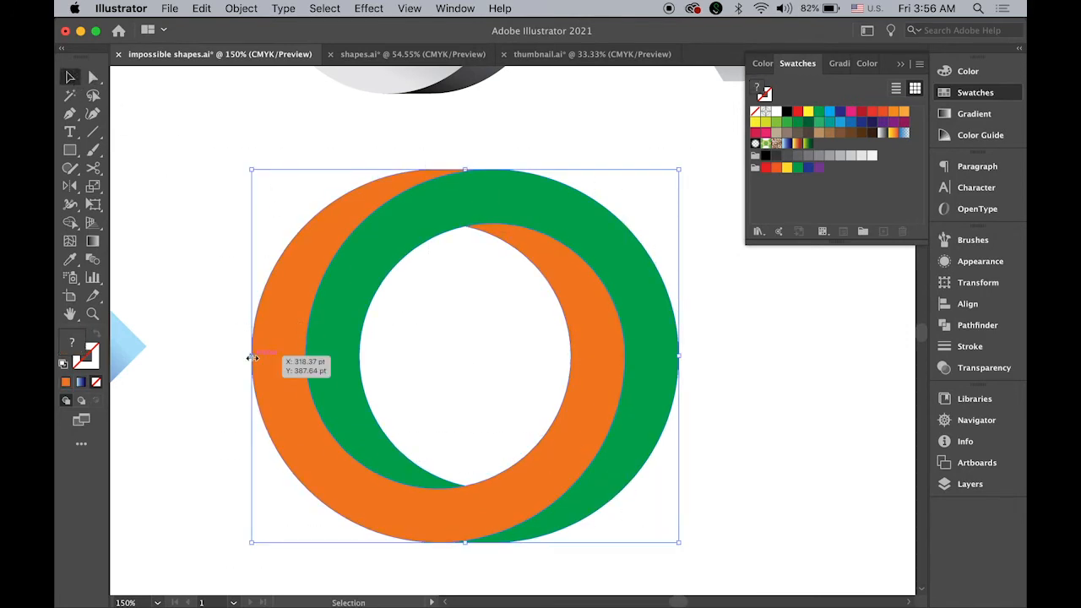
left_click_drag(252, 358, 333, 369)
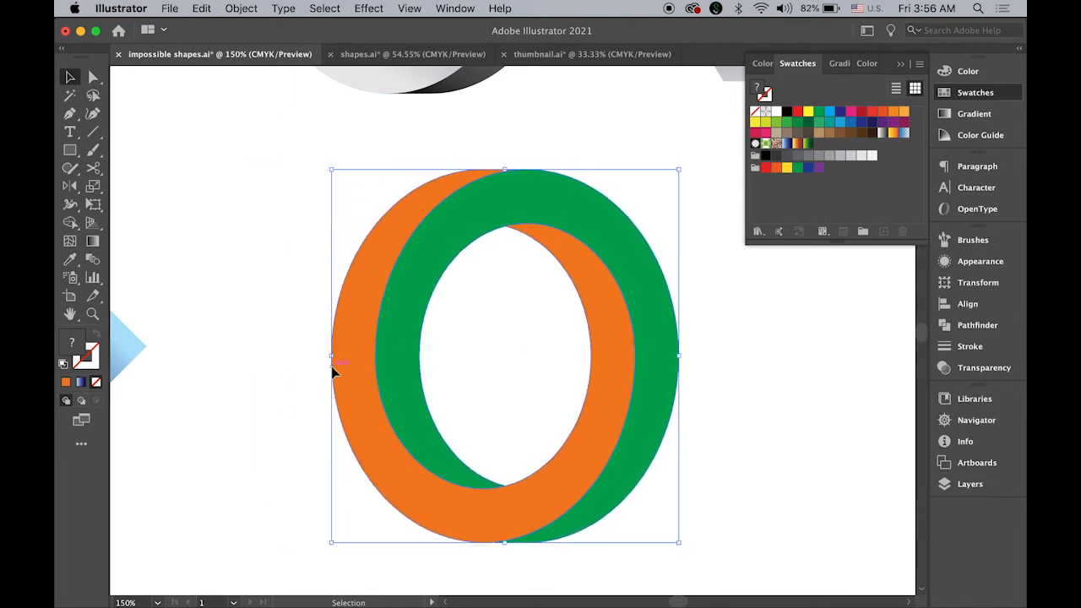
left_click(93, 77)
left_click(191, 196)
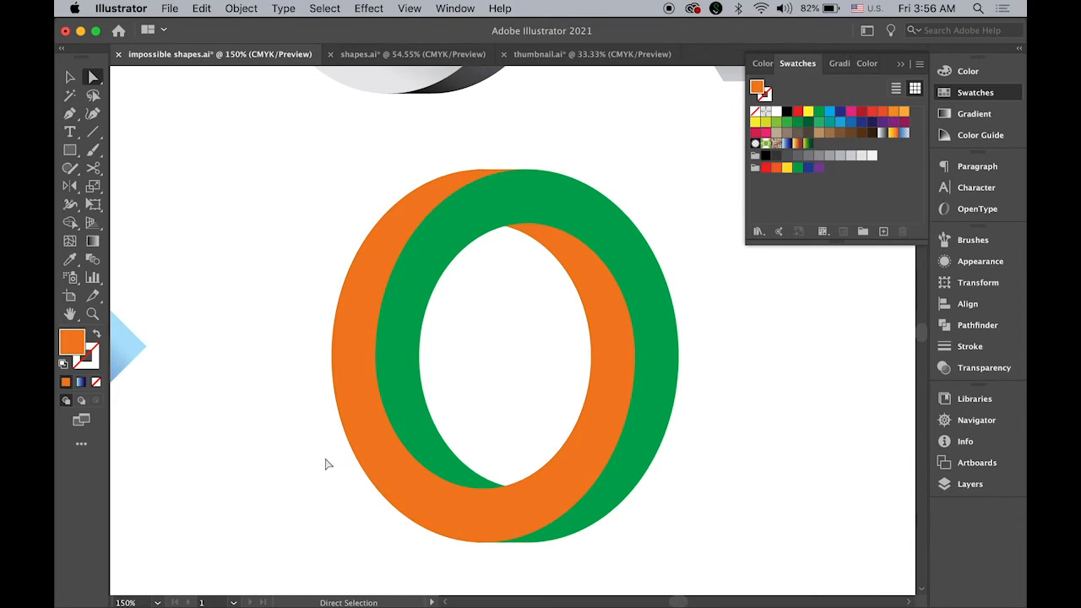
- Fill the orange band with the yellow-red-black gradient swatch and run the gradient vertically, from yellow at the bottom to black near the top
left_click(374, 447)
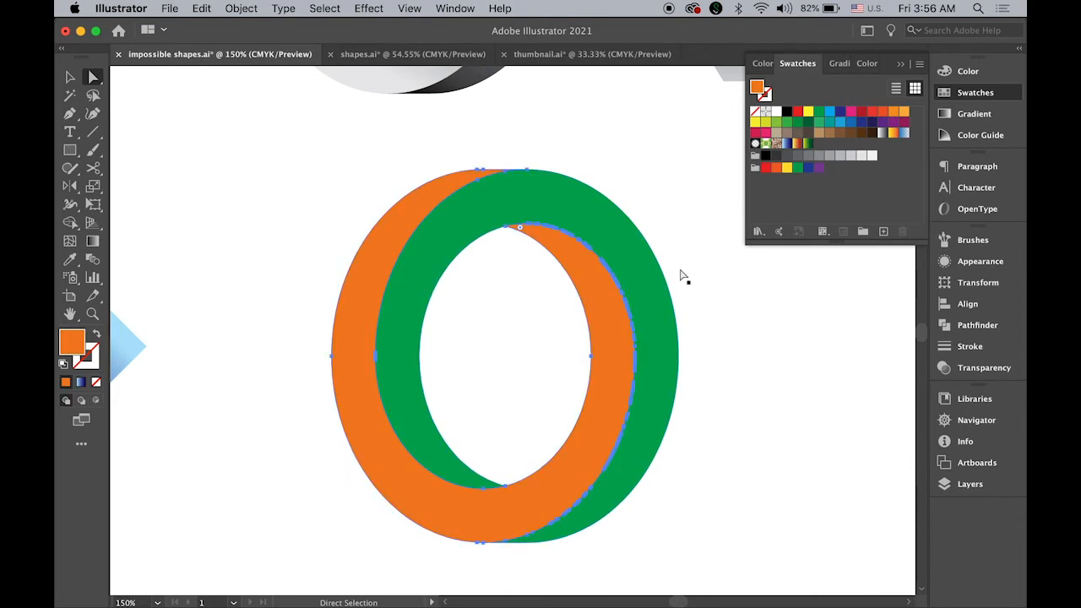
left_click(799, 145)
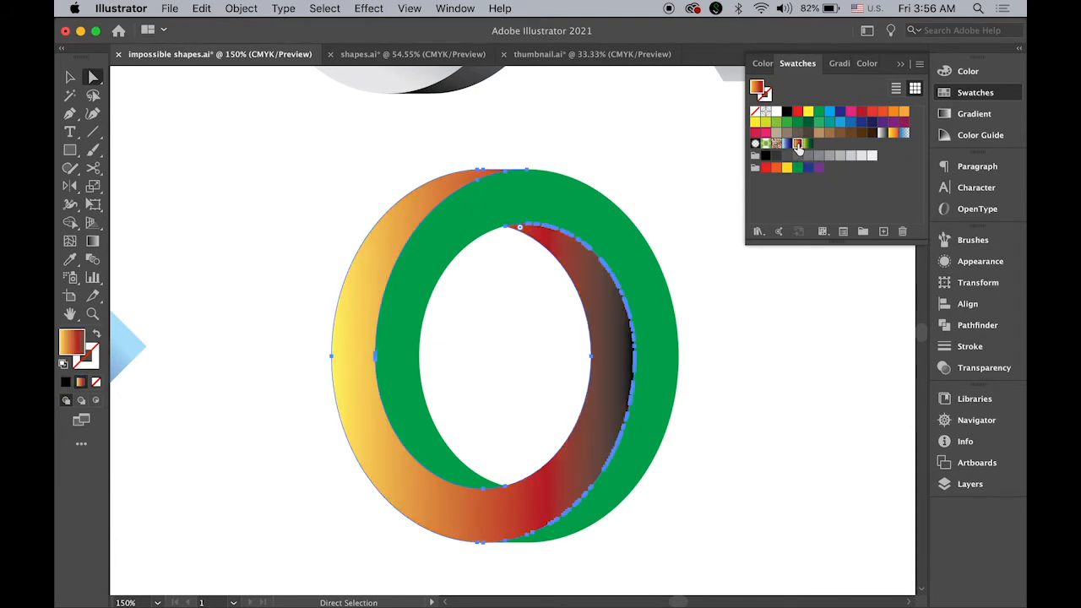
left_click(995, 116)
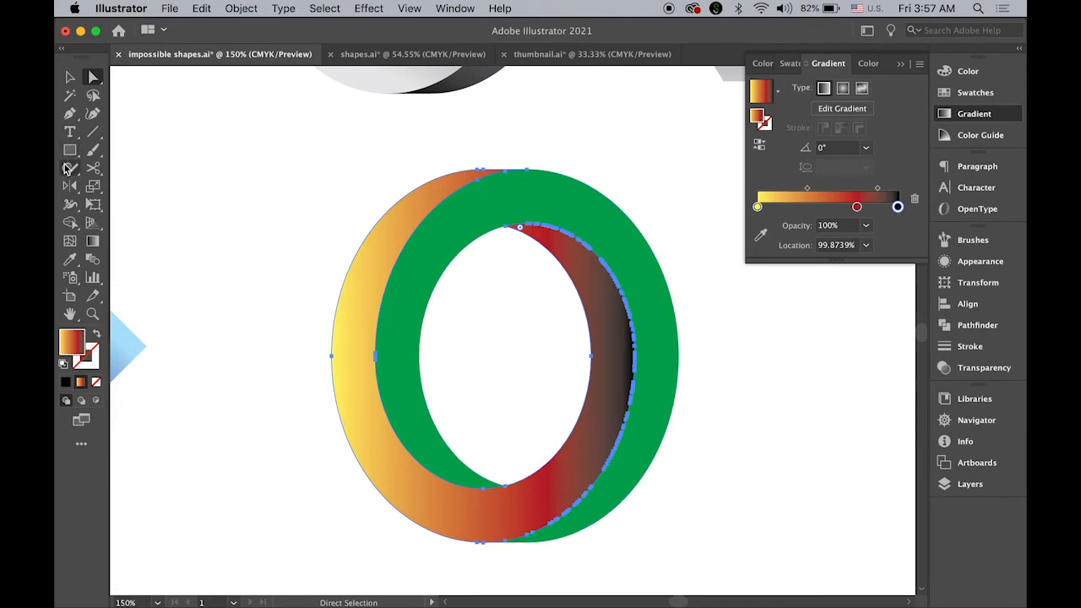
left_click(93, 242)
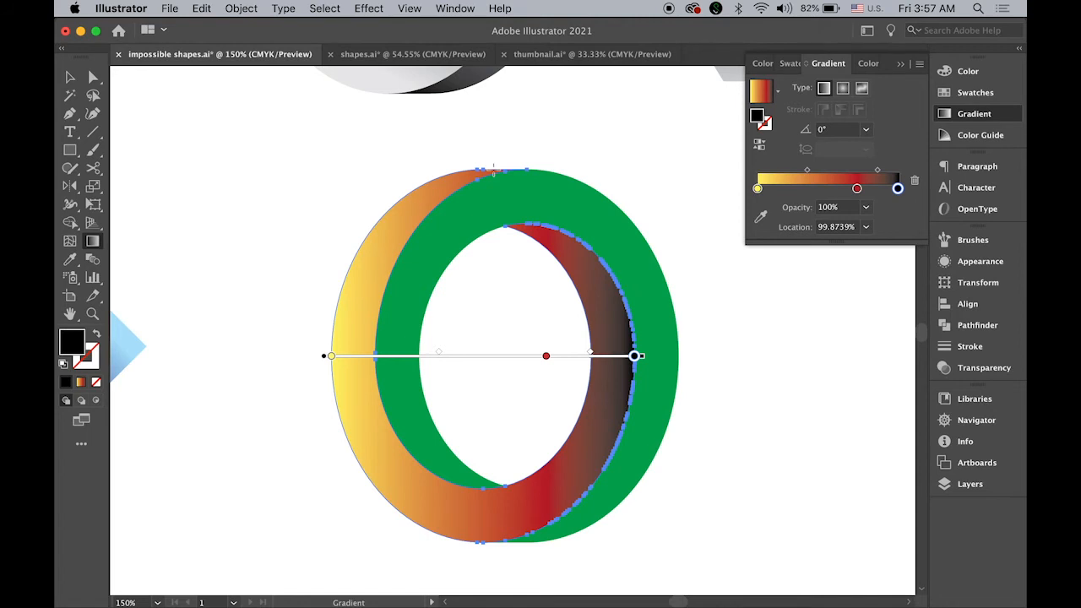
left_click_drag(493, 170, 477, 532)
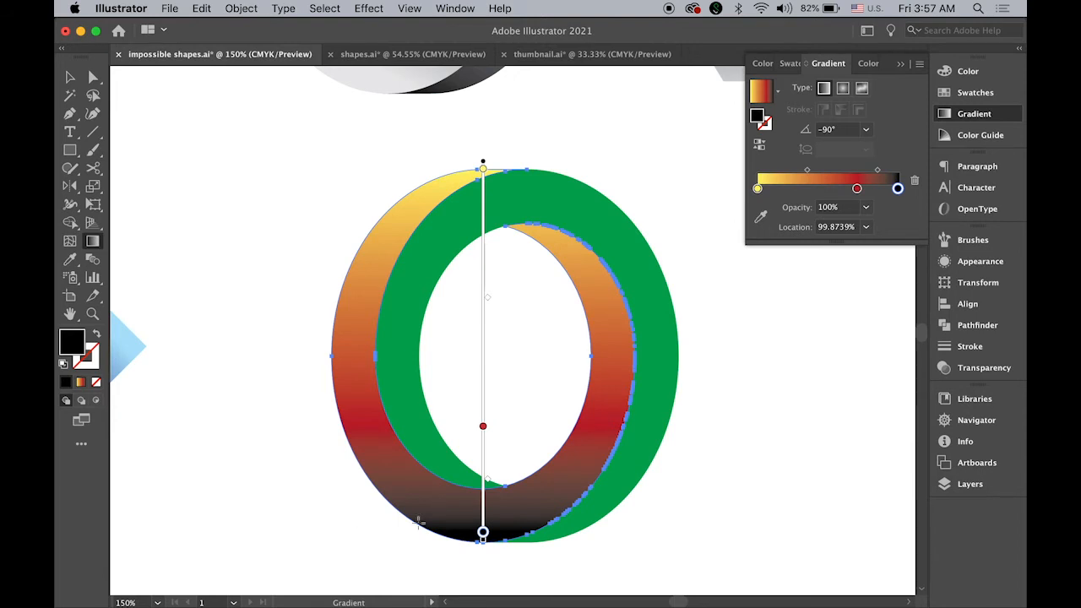
left_click_drag(502, 542, 500, 220)
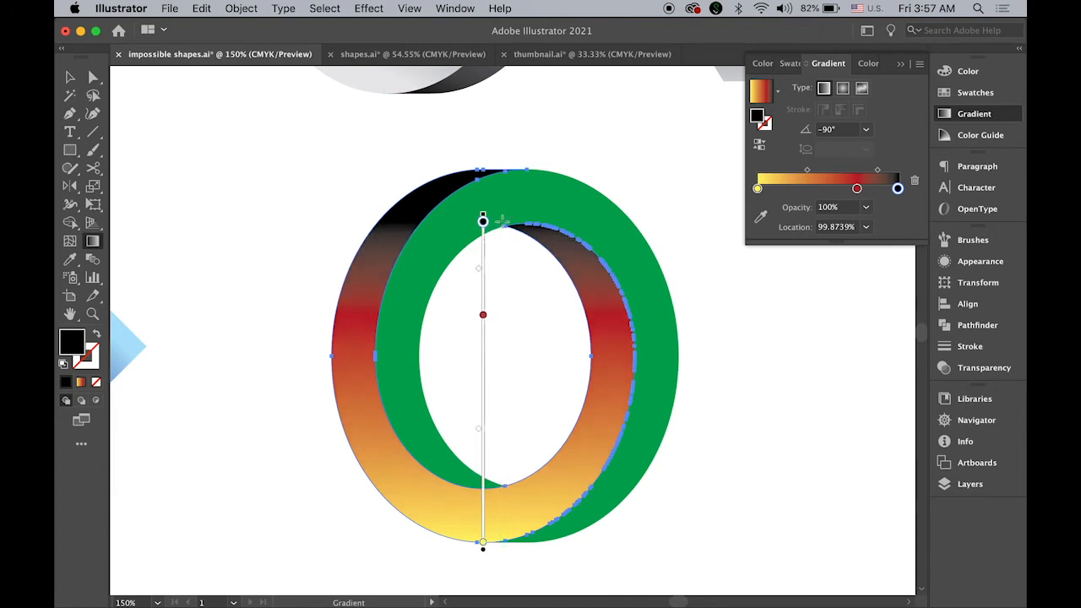
- Copy the gradient onto the green band, run it vertically from yellow at the top to black near the bottom, and deselect the band
key("a")
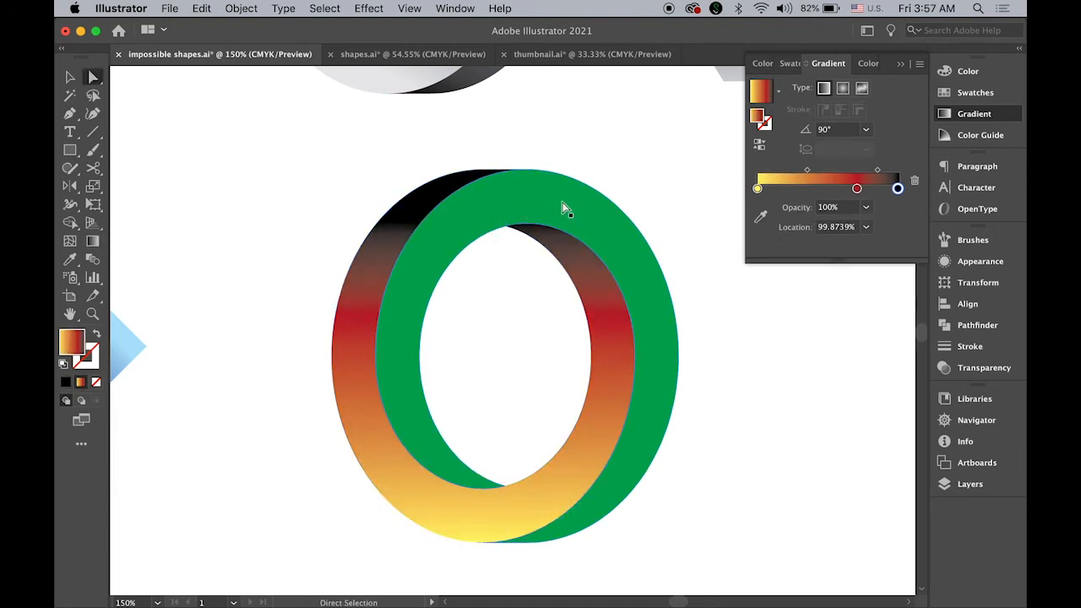
left_click(562, 210)
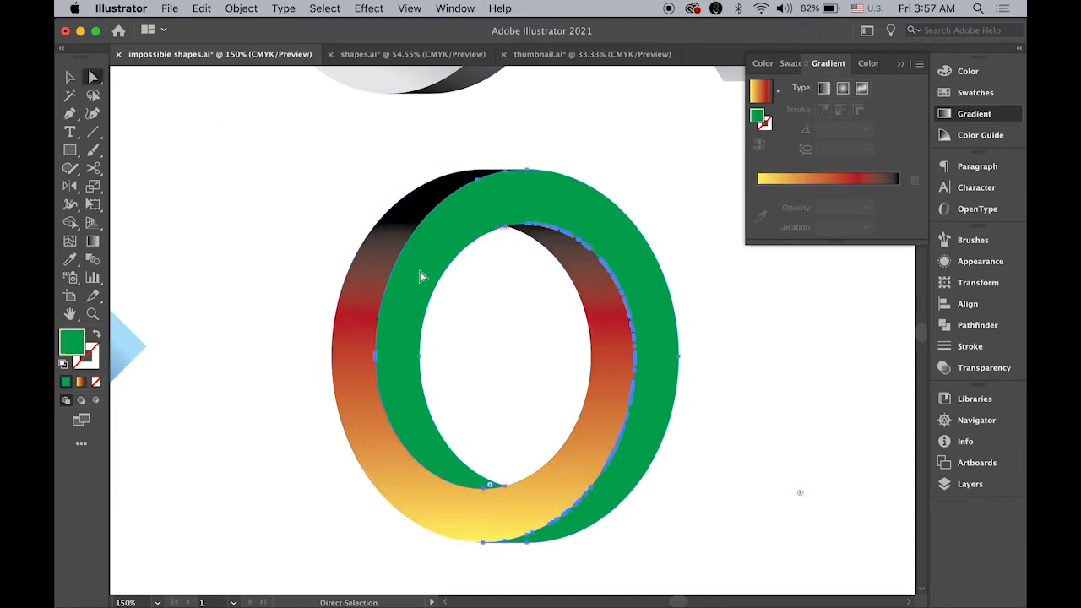
left_click(69, 259)
left_click(361, 308)
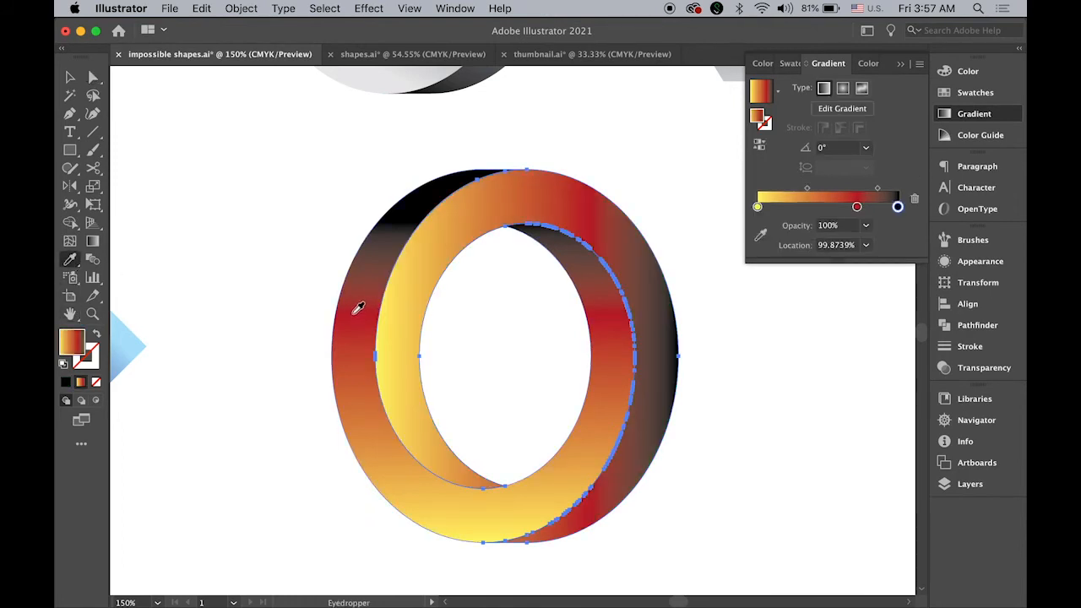
left_click(93, 241)
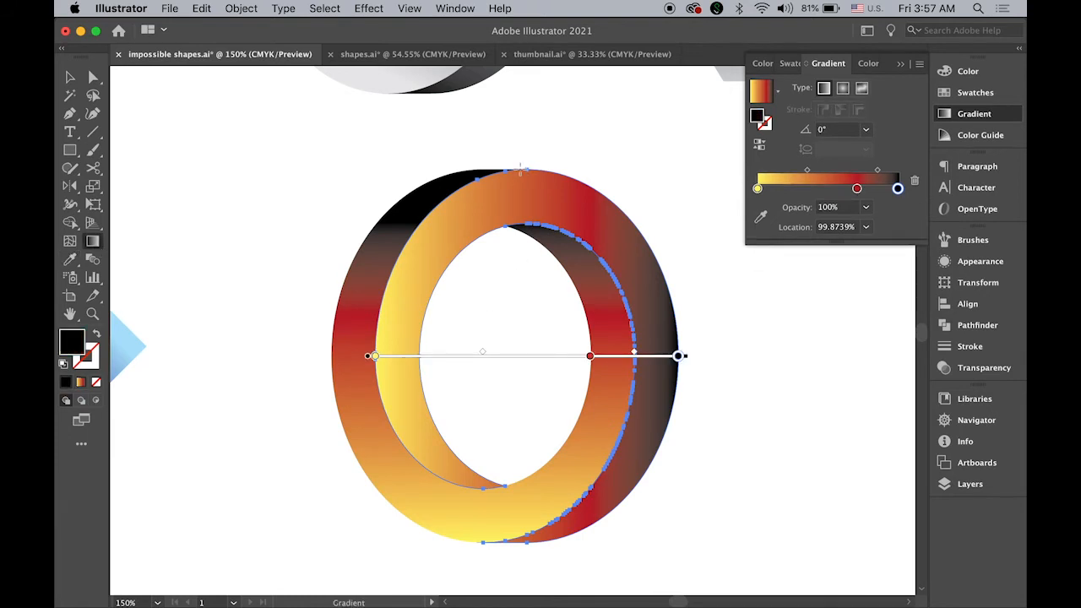
mouse_move(519, 163)
left_mouse_down()
mouse_move(519, 446)
mouse_move(507, 487)
left_mouse_up()
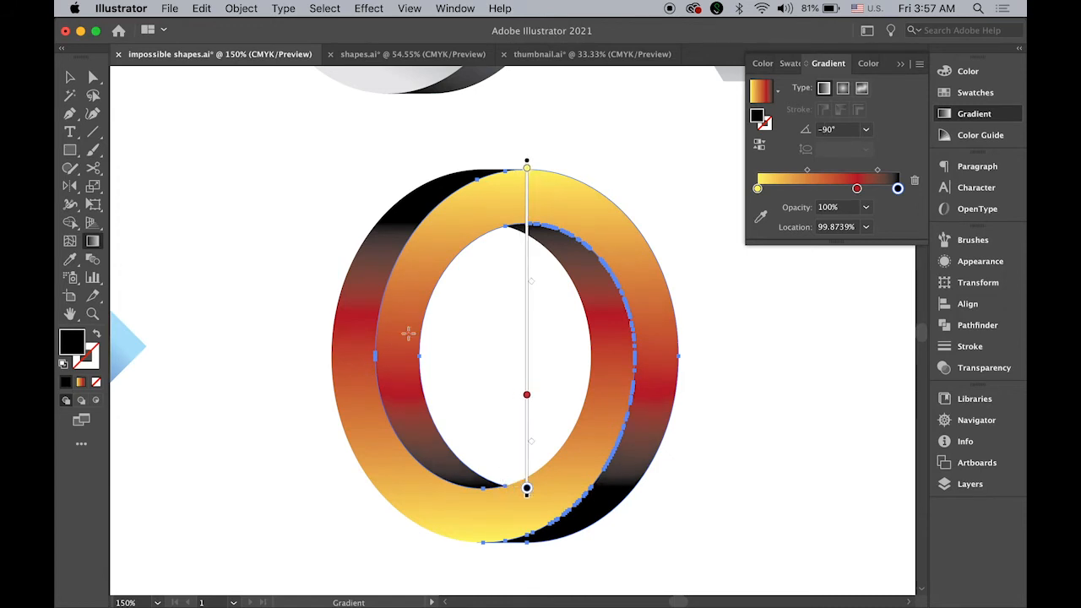
left_click(70, 77)
left_click(227, 184)
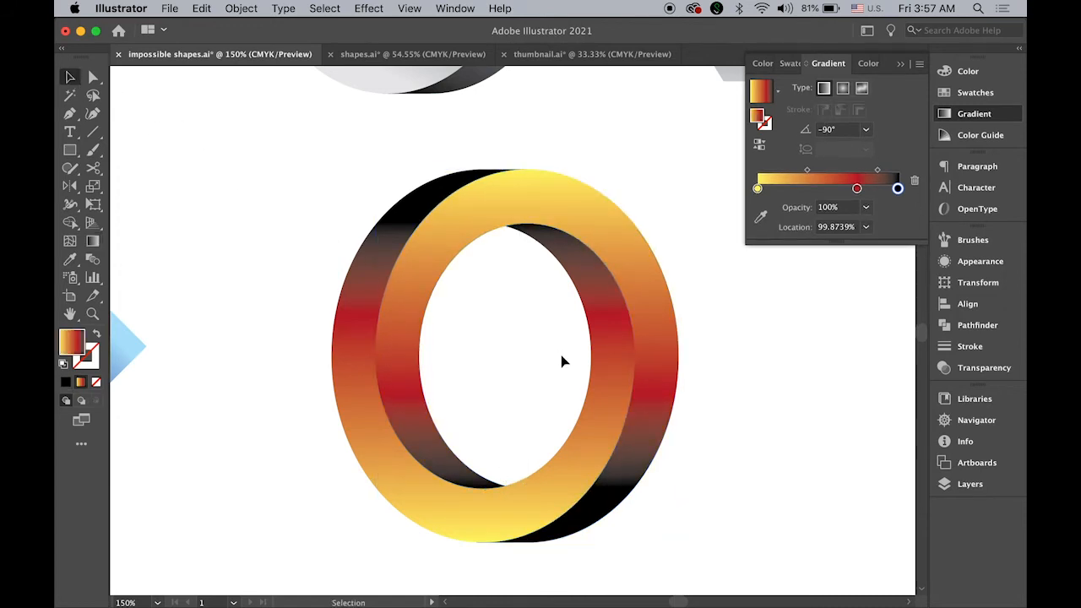
- Scale the finished gradient ring down and place it directly below the grey ring, beside the blue diamond
left_click_drag(580, 355, 510, 349)
left_click(510, 349)
left_click(499, 348)
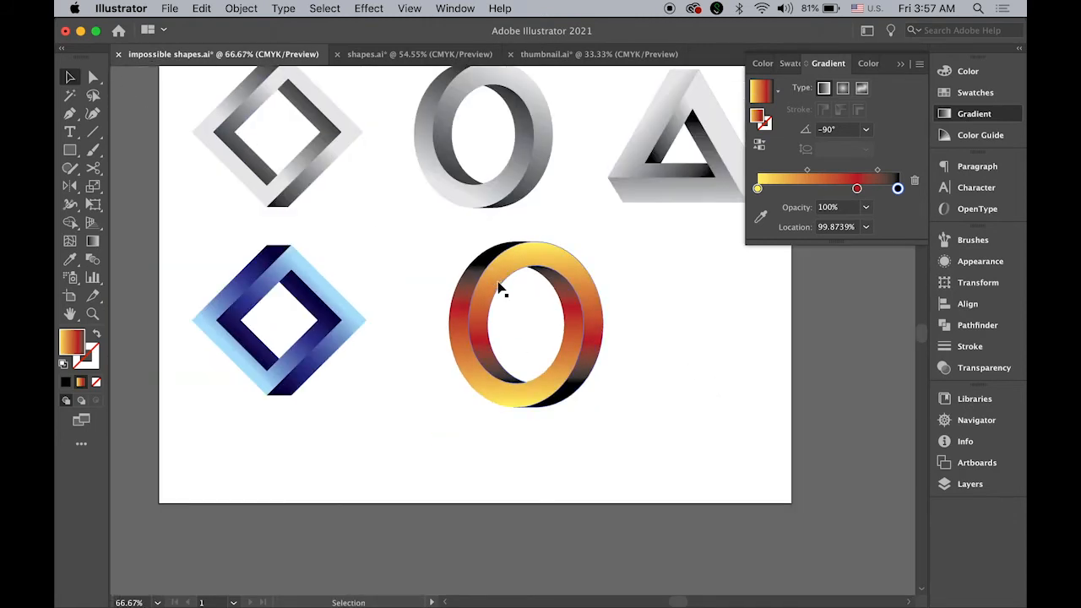
left_click_drag(428, 242, 544, 364)
left_click(757, 433)
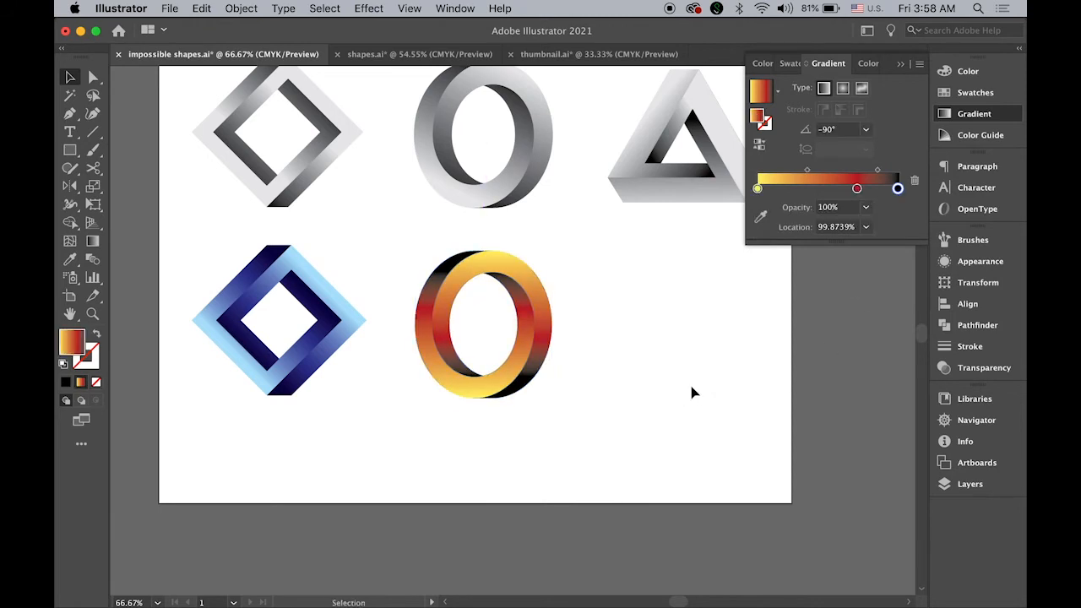
- Reset to the default fill and stroke and create a polygon with a 130 pt radius and 3 sides in the empty lower area
scroll(632, 345, "up", 2)
scroll(632, 345, "right", 2)
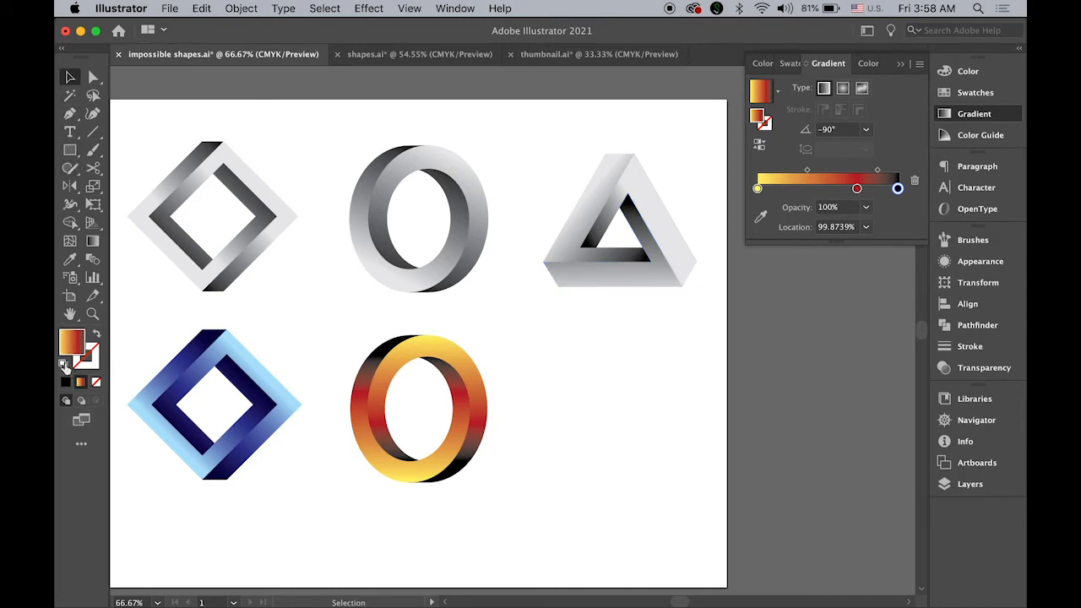
left_click(63, 366)
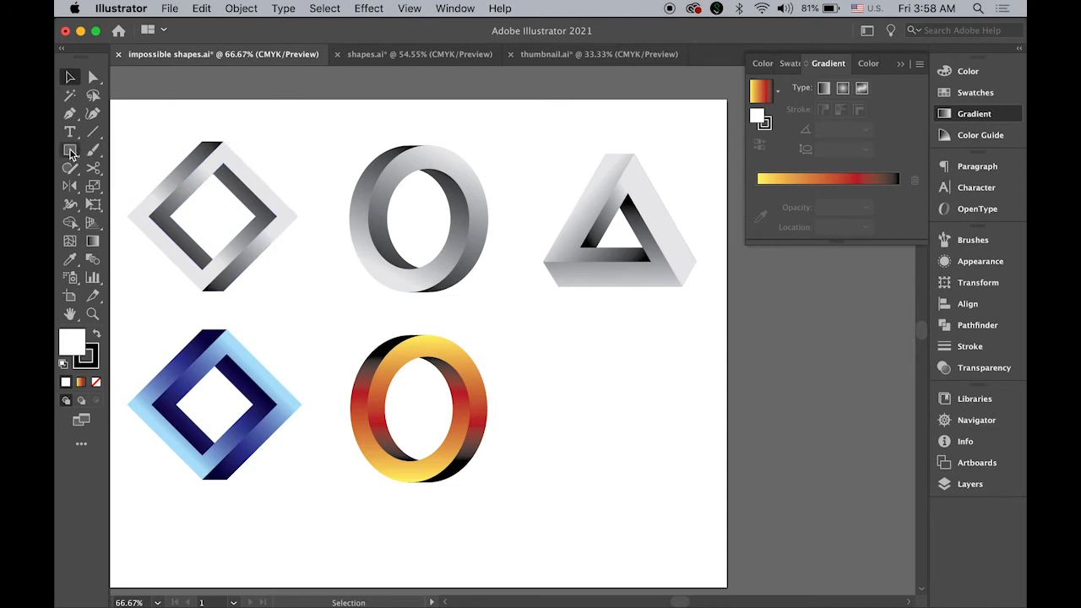
left_click(71, 151)
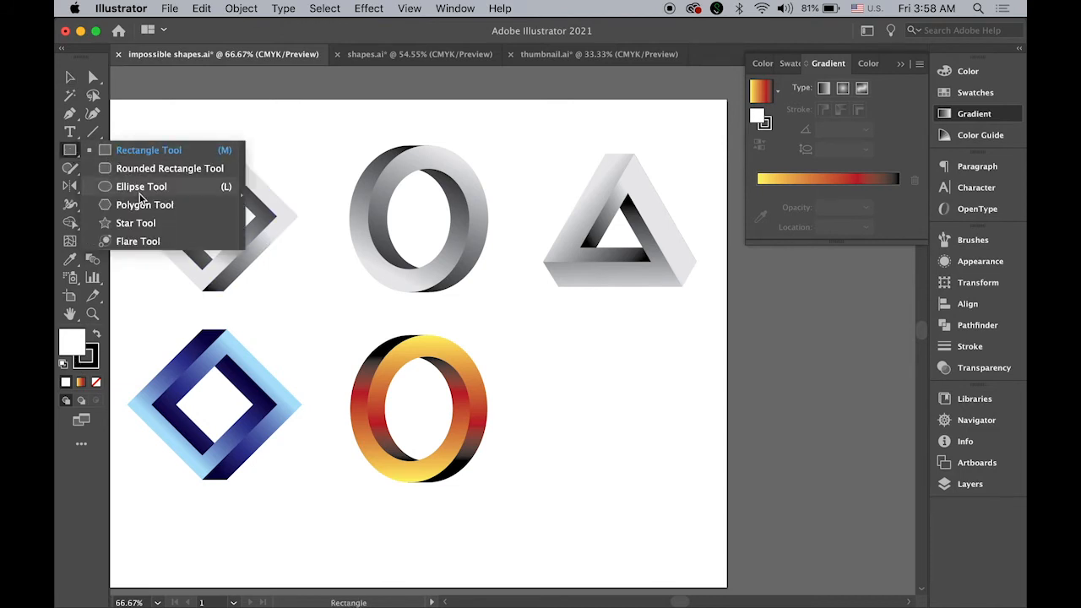
left_click(144, 205)
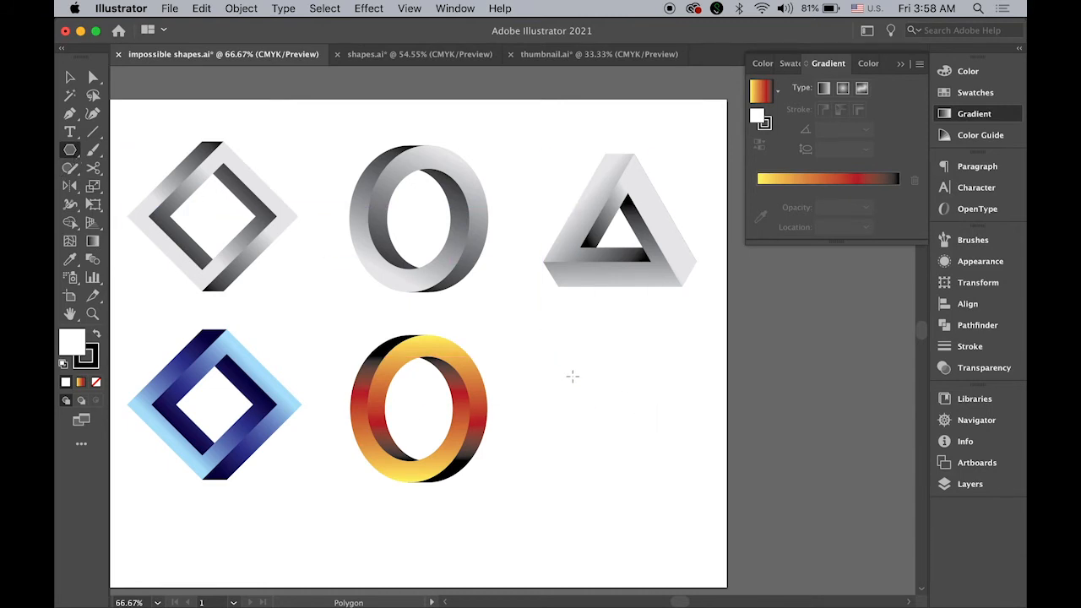
left_click(573, 373)
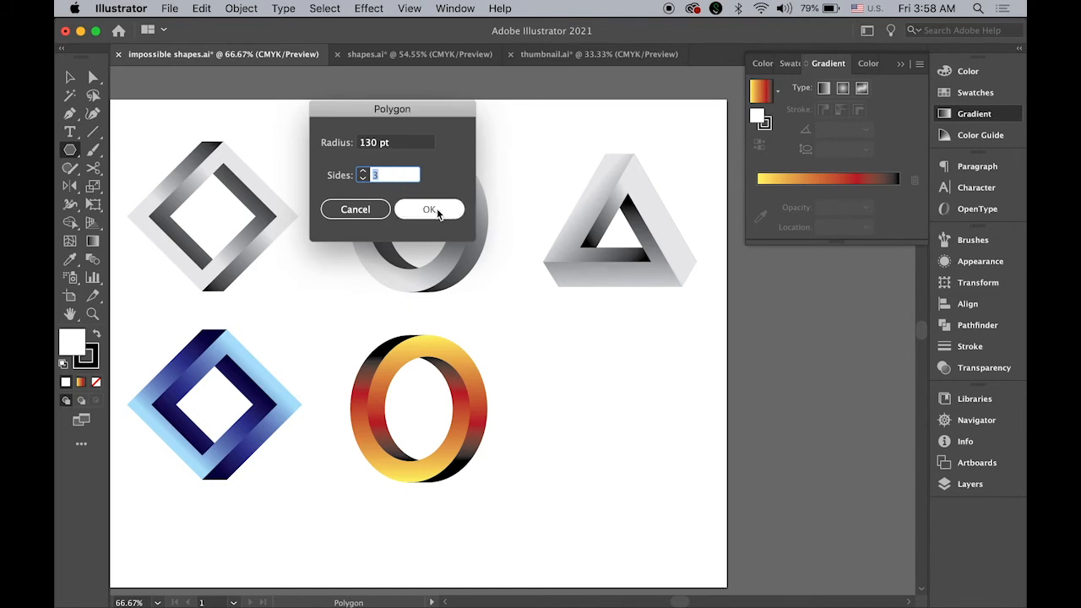
left_click(438, 211)
- Scale the new triangle down proportionally from its centre and move it below the grey impossible triangle
left_click(77, 80)
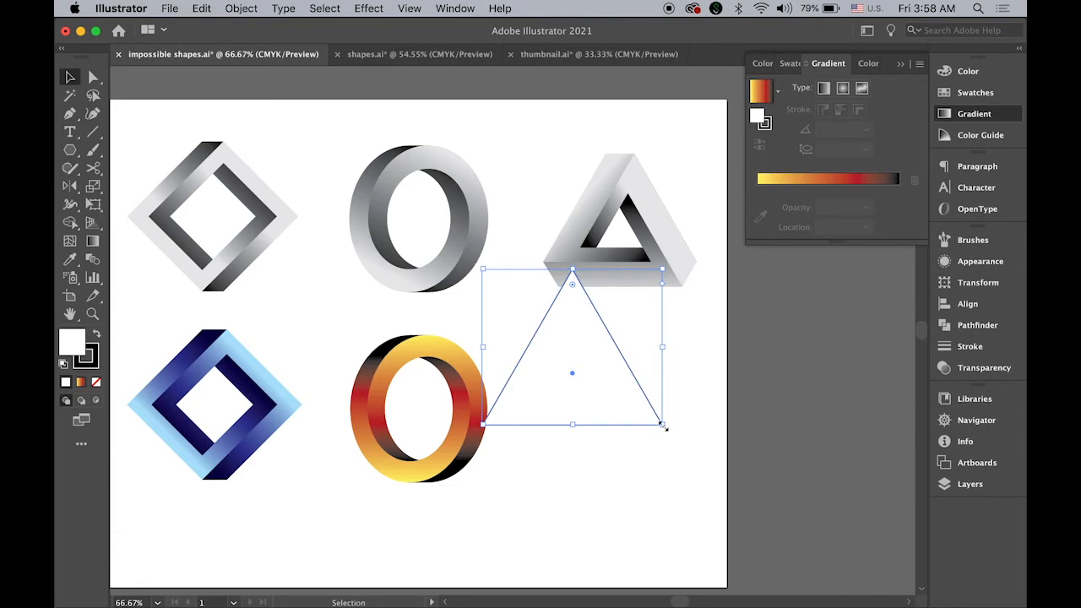
left_click_drag(664, 427, 643, 418)
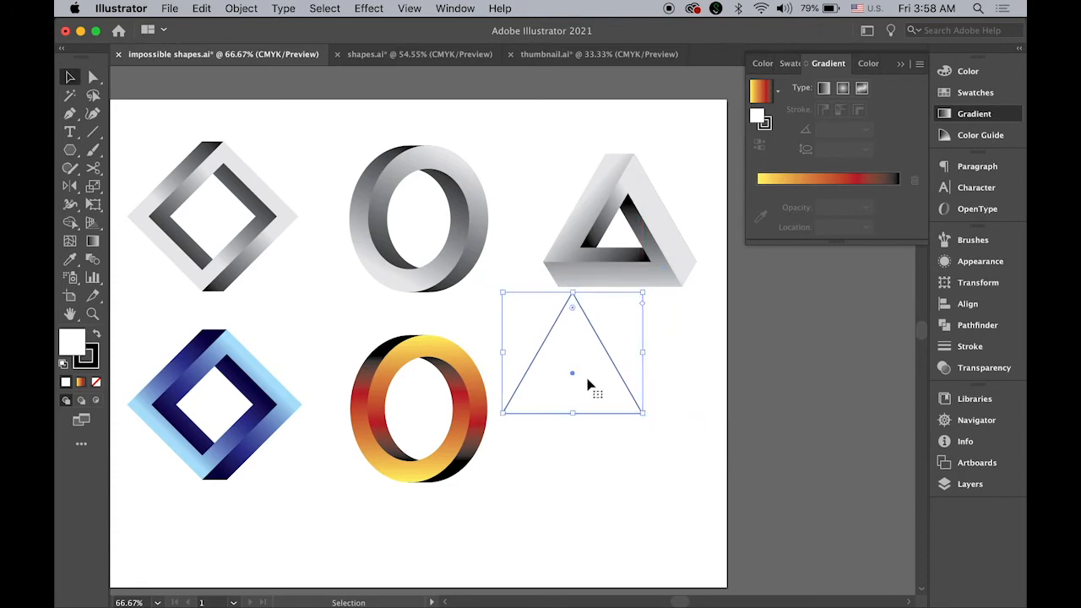
left_click_drag(587, 382, 640, 440)
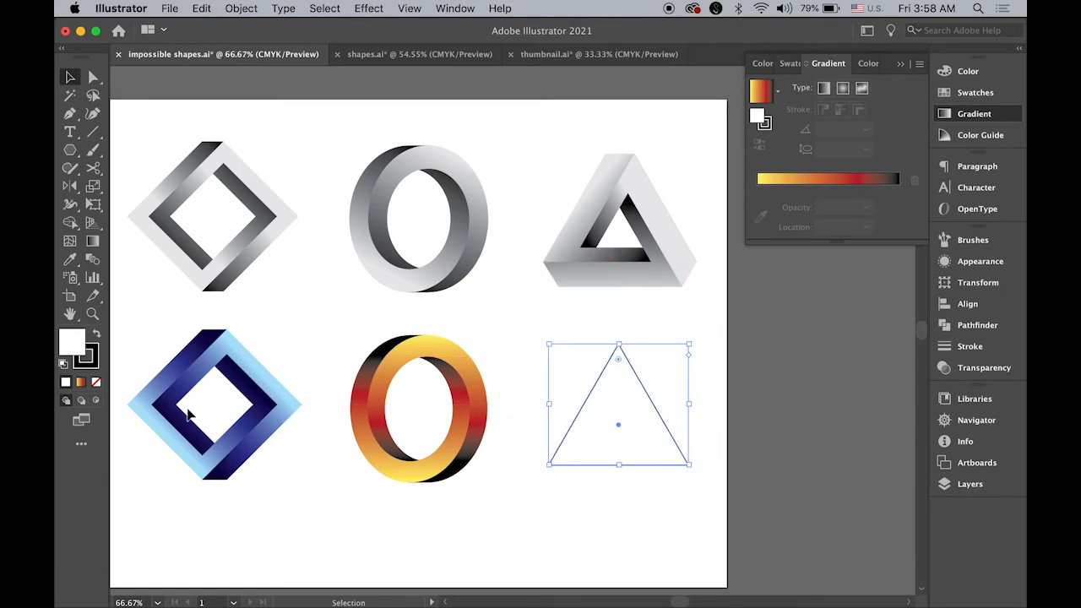
- Remove the triangle's fill and set its stroke weight to 30 pt
left_click(96, 381)
left_click(91, 359)
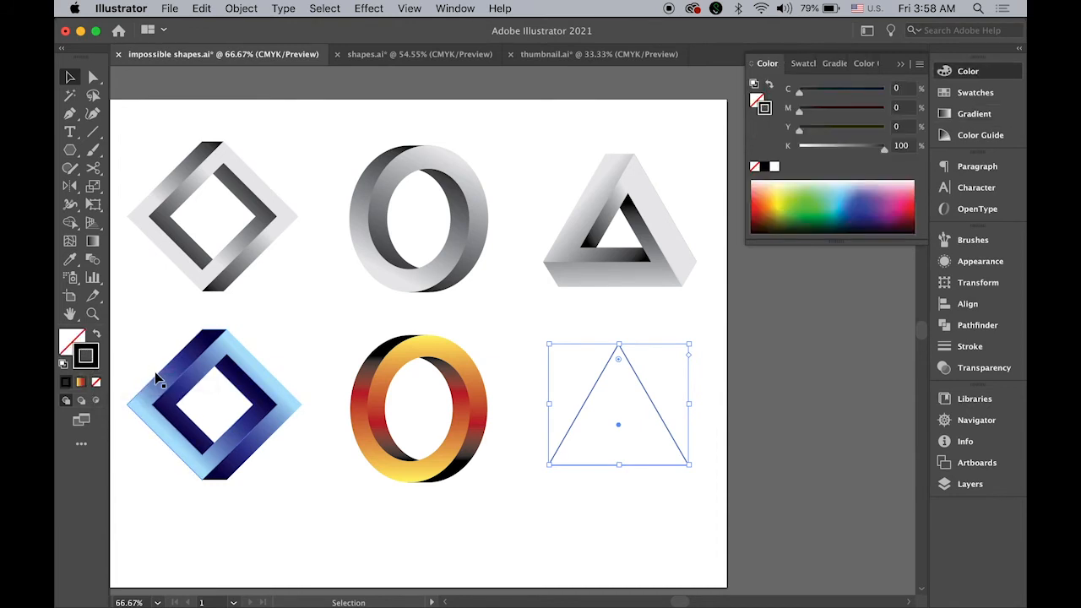
left_click(980, 348)
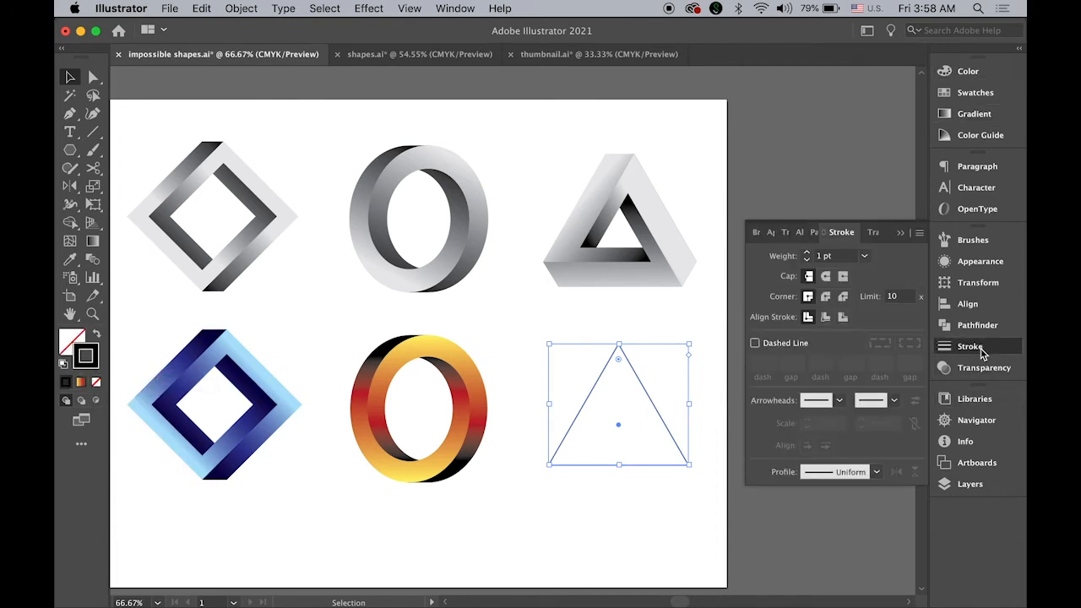
left_click(820, 259)
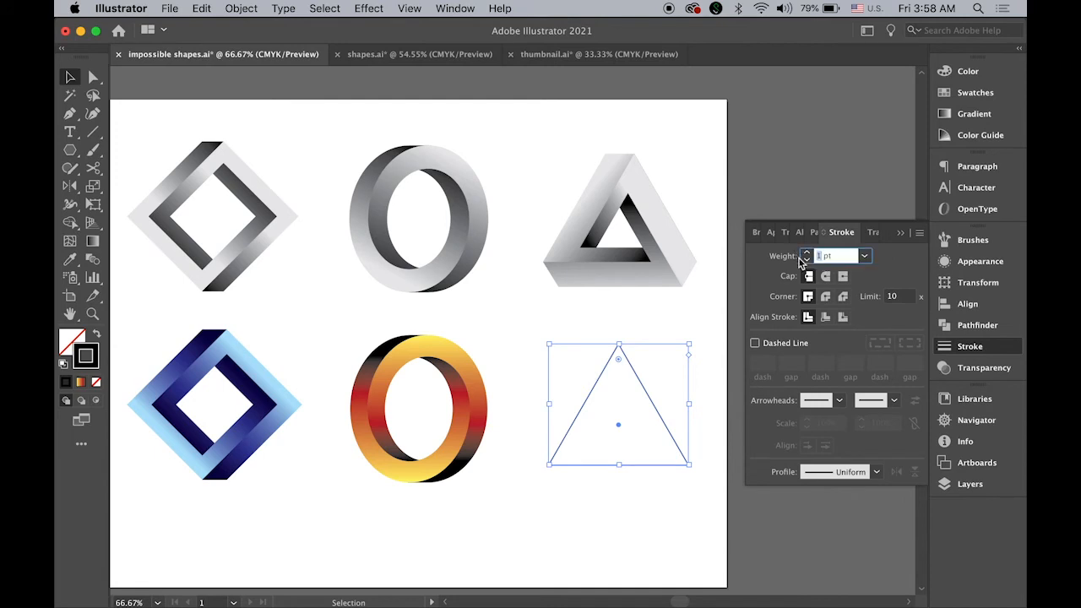
type("30")
key("Return")
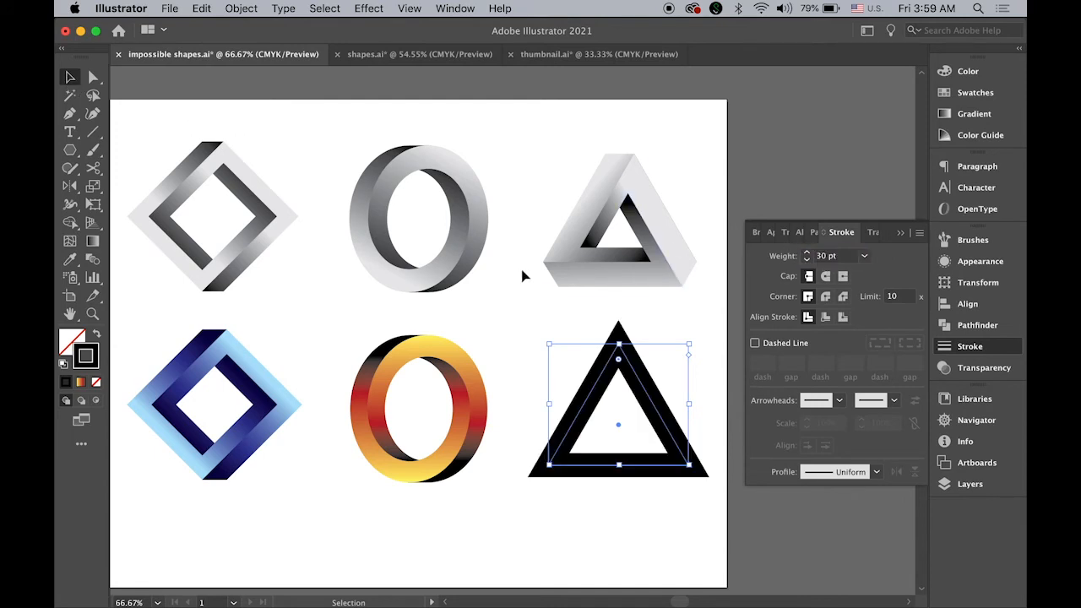
- Expand the selected triangle's fill and stroke into a solid shape
left_click(251, 10)
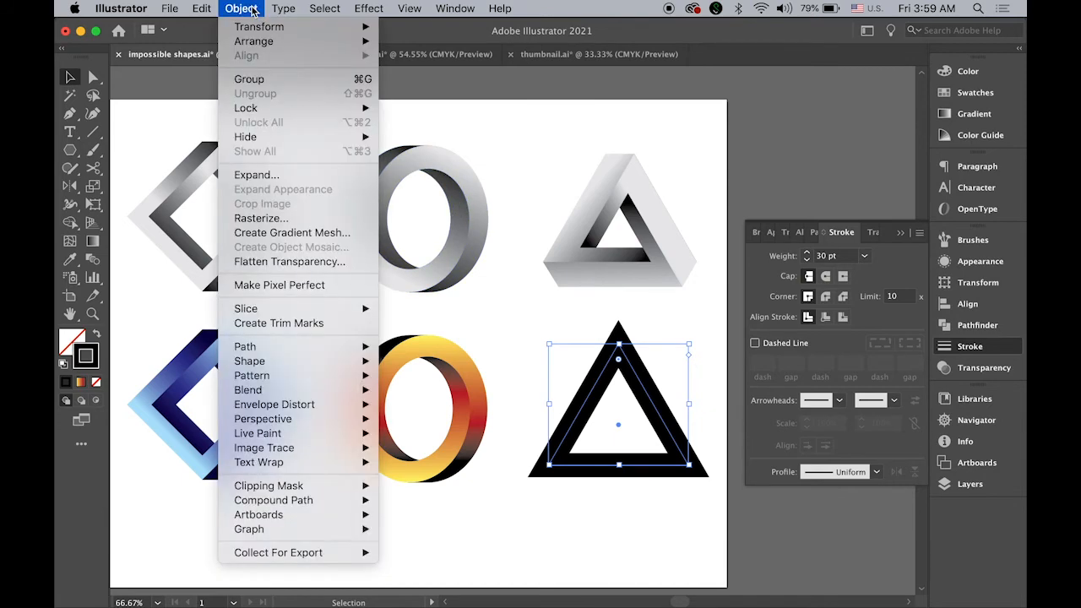
left_click(262, 177)
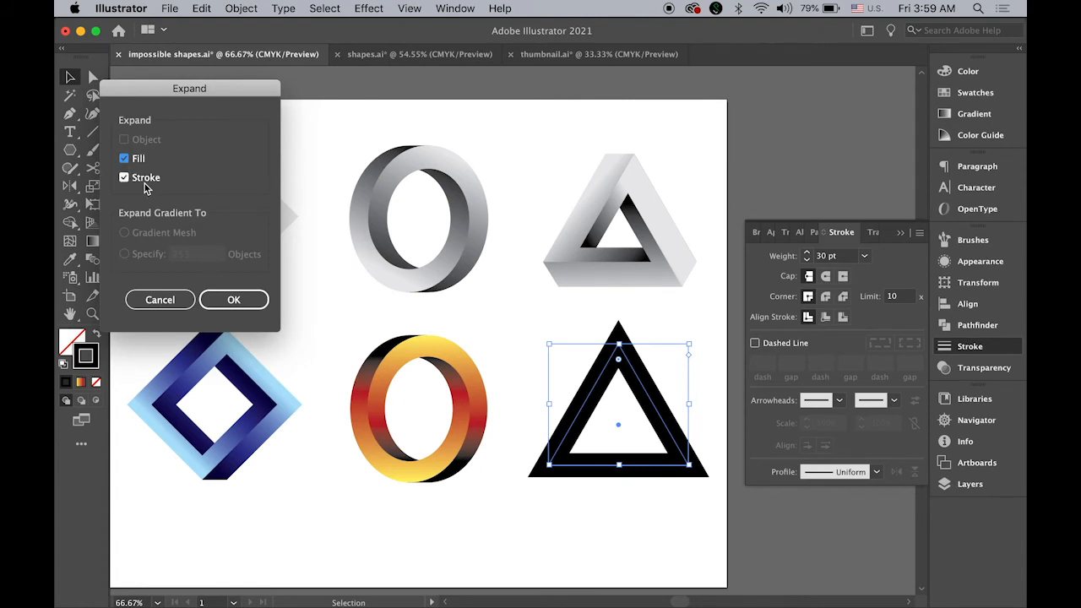
left_click(251, 296)
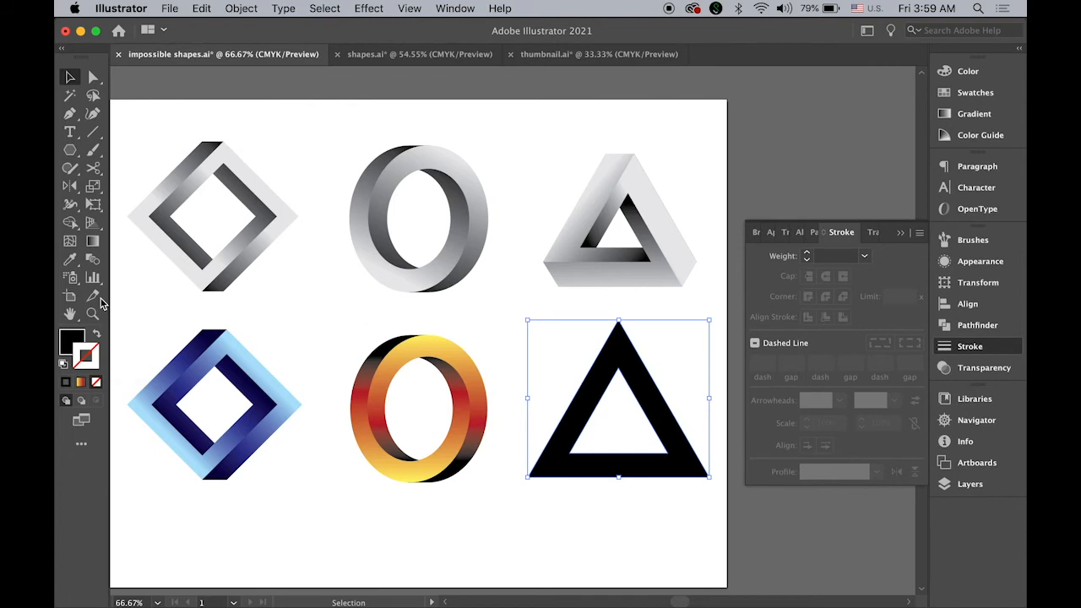
- Swap the expanded triangle's fill to an outline and set its stroke weight to 0.25 pt
left_click(96, 337)
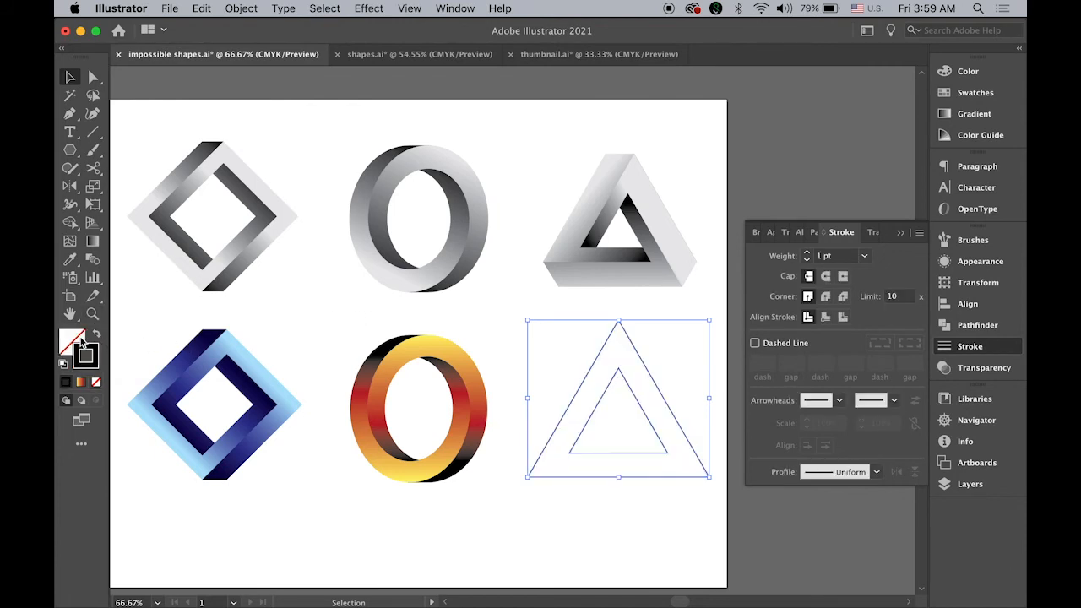
left_click(95, 360)
left_click(863, 255)
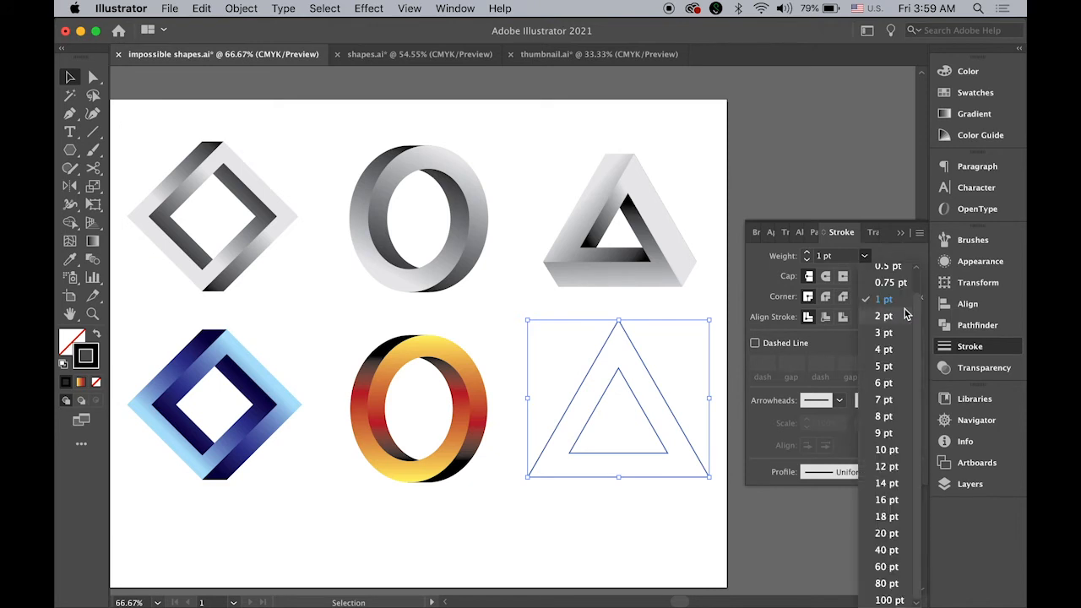
scroll(919, 319, "up", 2)
left_click(889, 268)
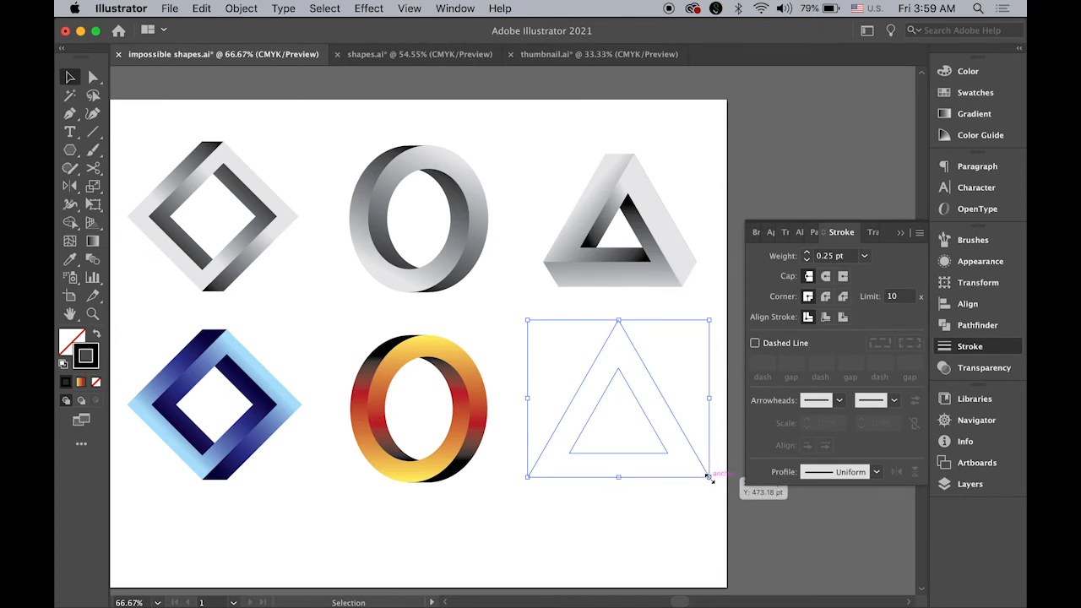
- Scale the outlined triangle down proportionally and centre it below the grey impossible triangle
left_click_drag(707, 476, 637, 438)
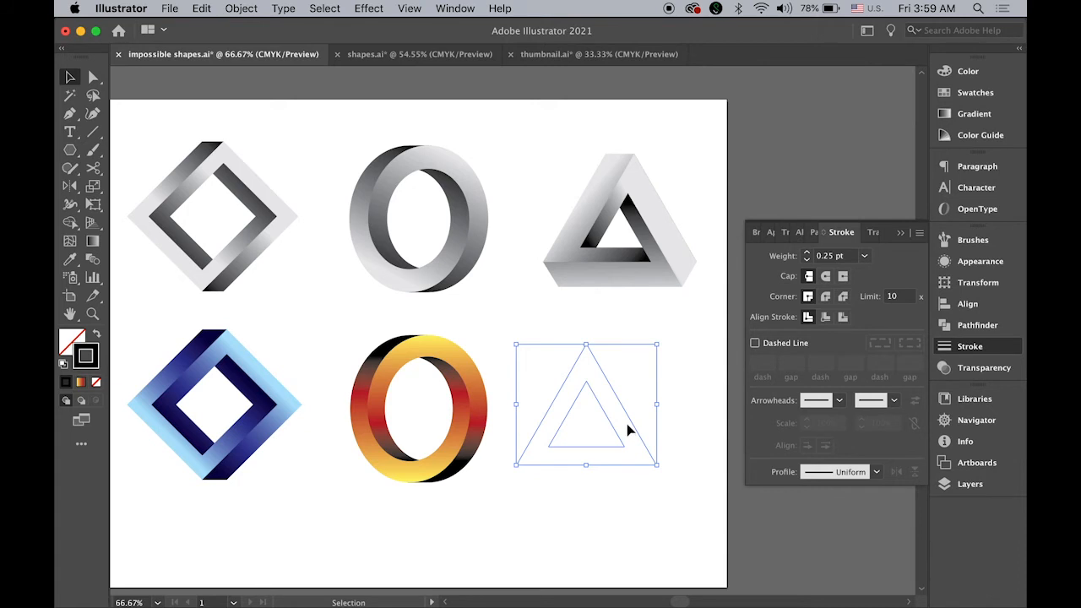
left_click_drag(604, 413, 629, 420)
- Duplicate the triangle horizontally and offset the copy so its outer edge lines up with the original's inner edge
left_click_drag(555, 361, 741, 505)
left_click_drag(633, 424, 540, 297)
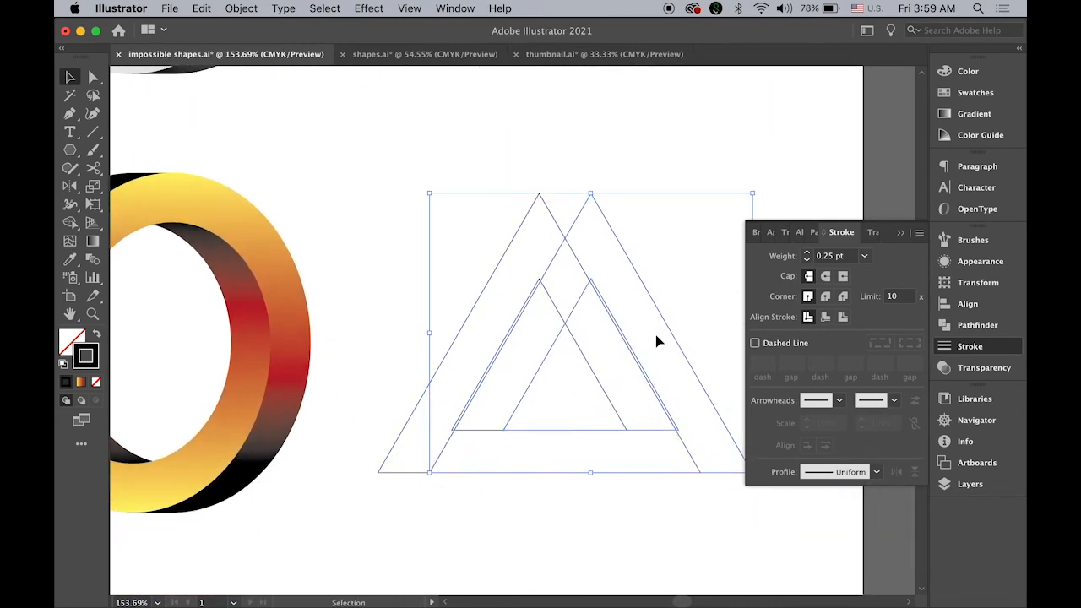
left_click_drag(673, 338, 705, 336)
left_click_drag(696, 335, 666, 330)
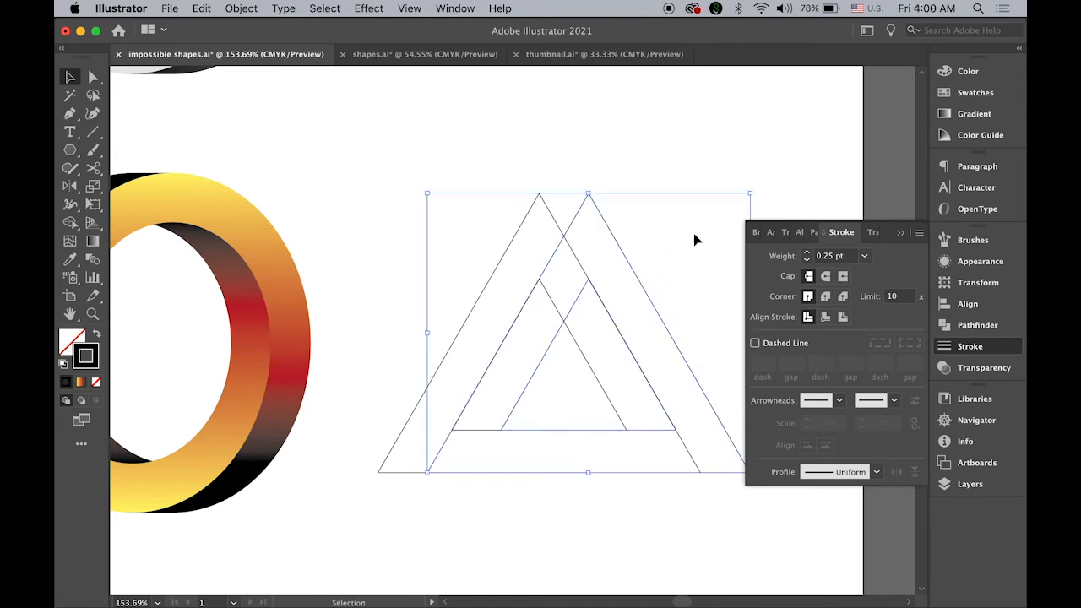
left_click(582, 164)
- Copy the original triangle between the two, select all three, and distribute them evenly by horizontal centre
left_click_drag(476, 267, 549, 302)
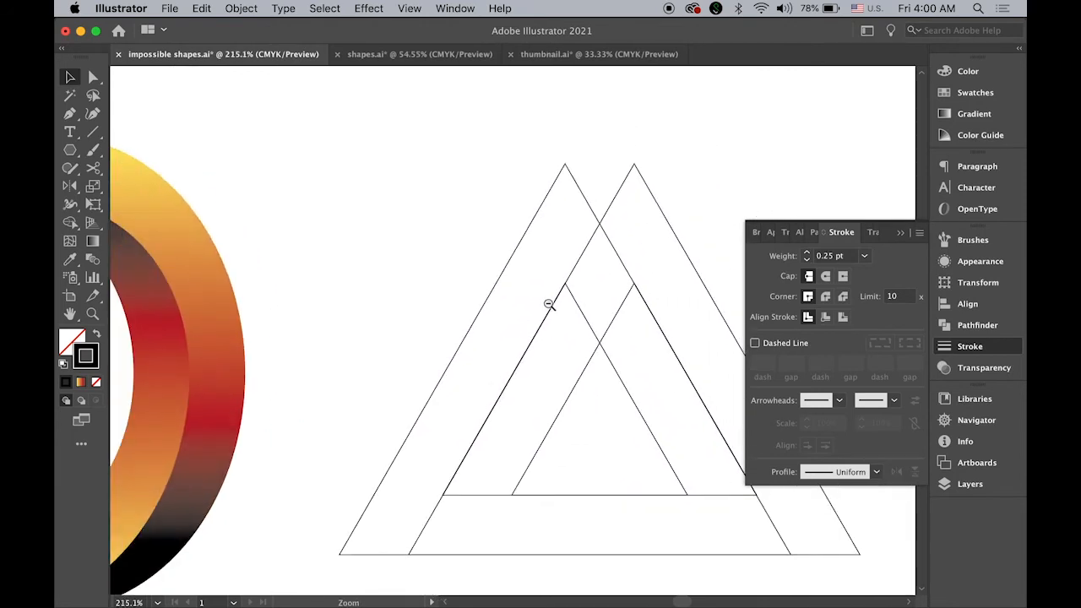
left_click(513, 253)
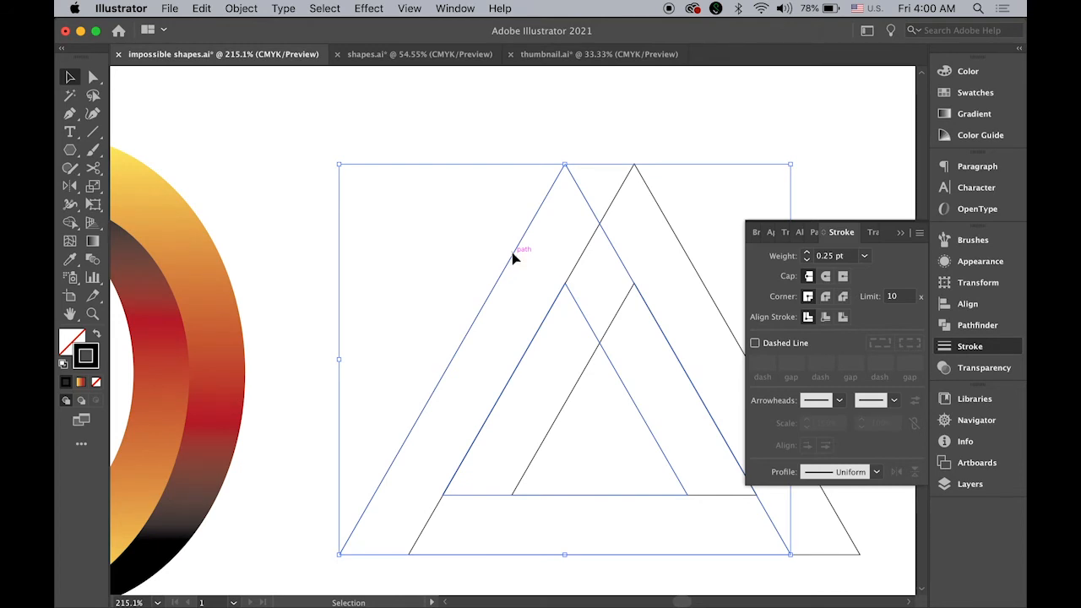
left_click_drag(513, 258, 533, 258)
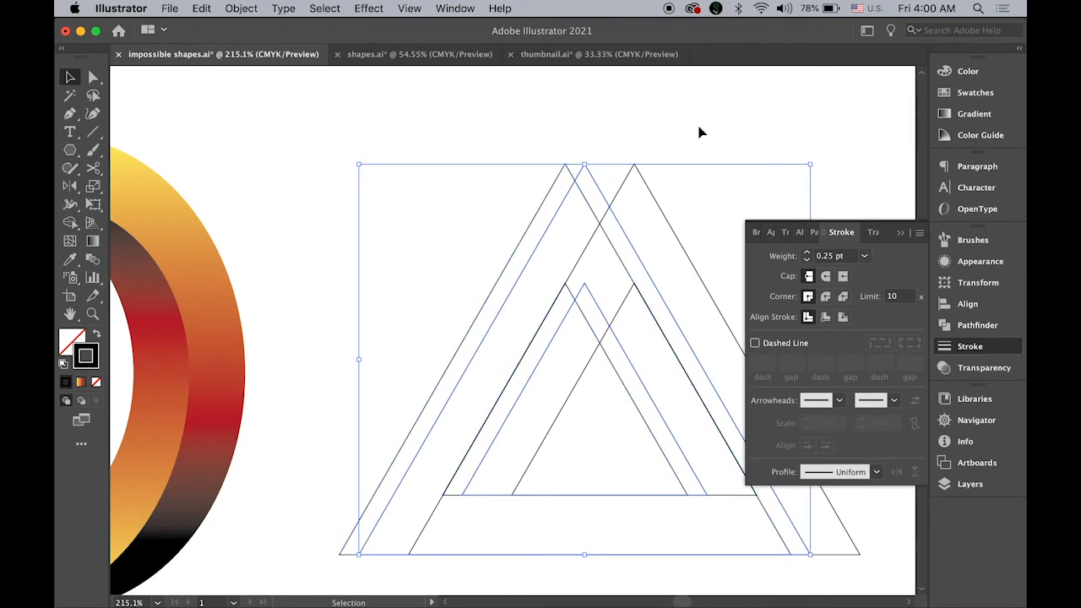
left_click_drag(377, 125, 722, 266)
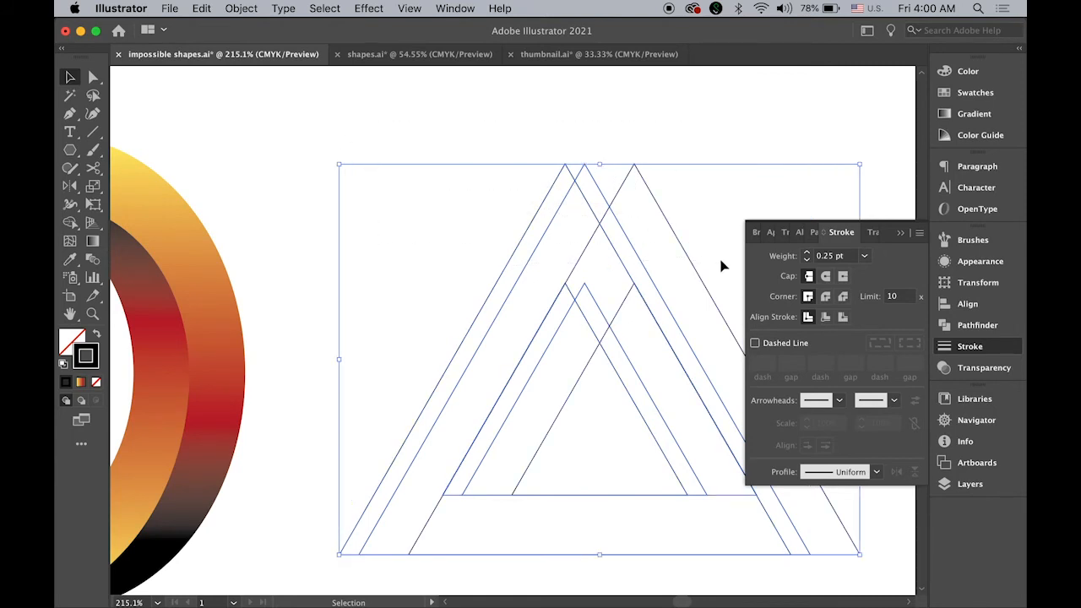
left_click(967, 306)
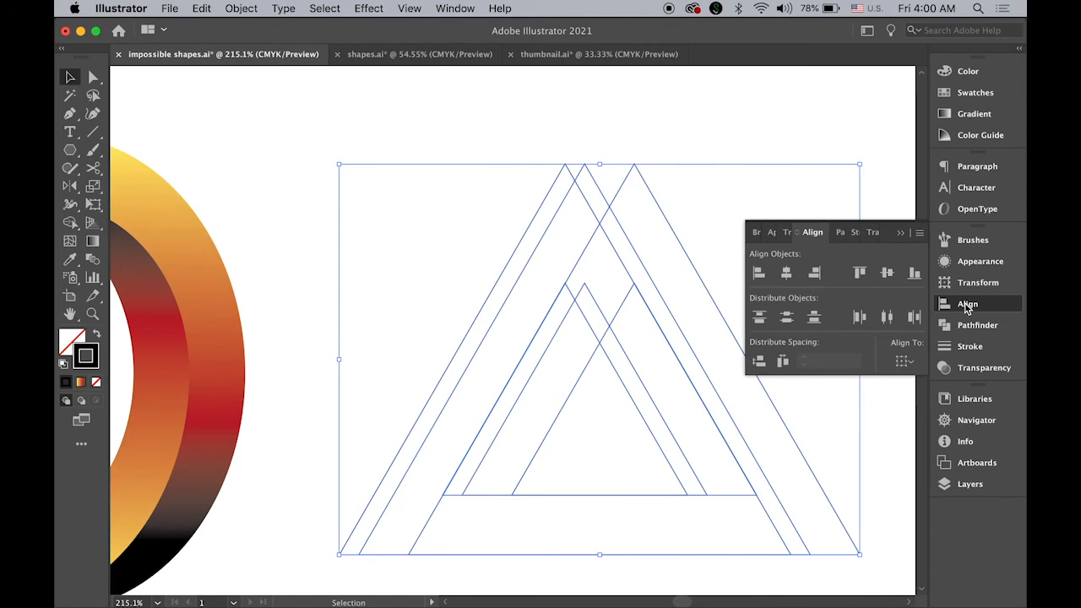
left_click(886, 317)
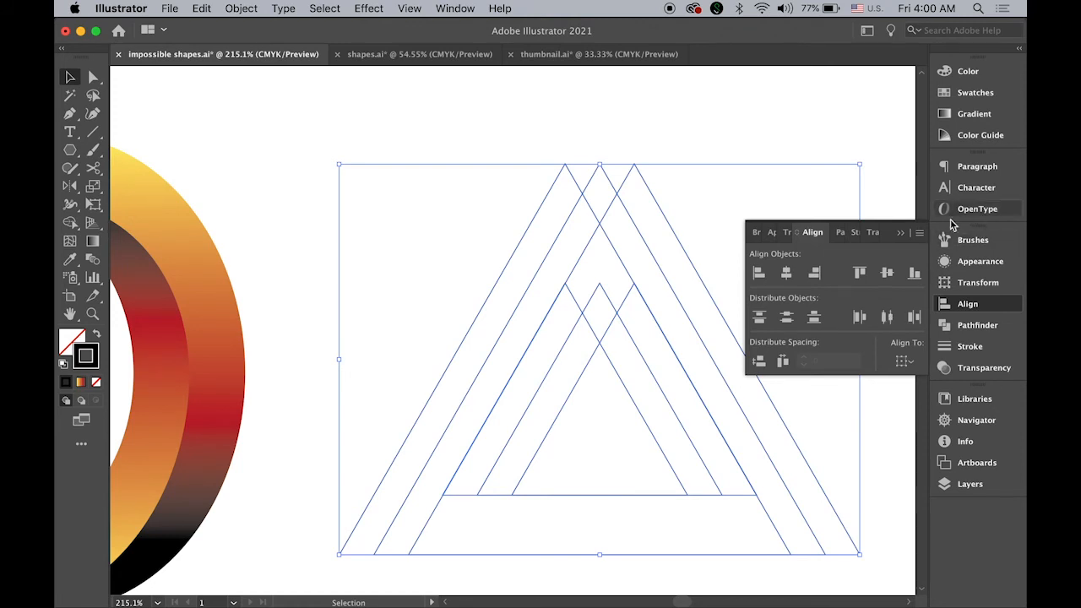
left_click(902, 233)
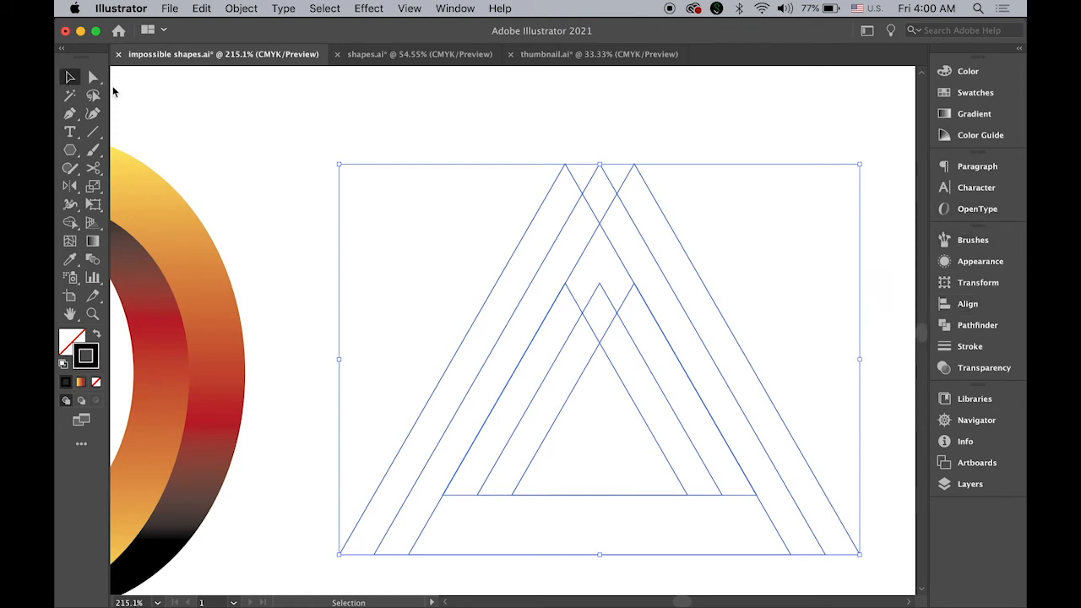
- Move the middle triangle straight up until its sides line up with the outer edges of the other two
key("super+space")
left_click_drag(596, 216, 674, 270)
left_click(732, 128)
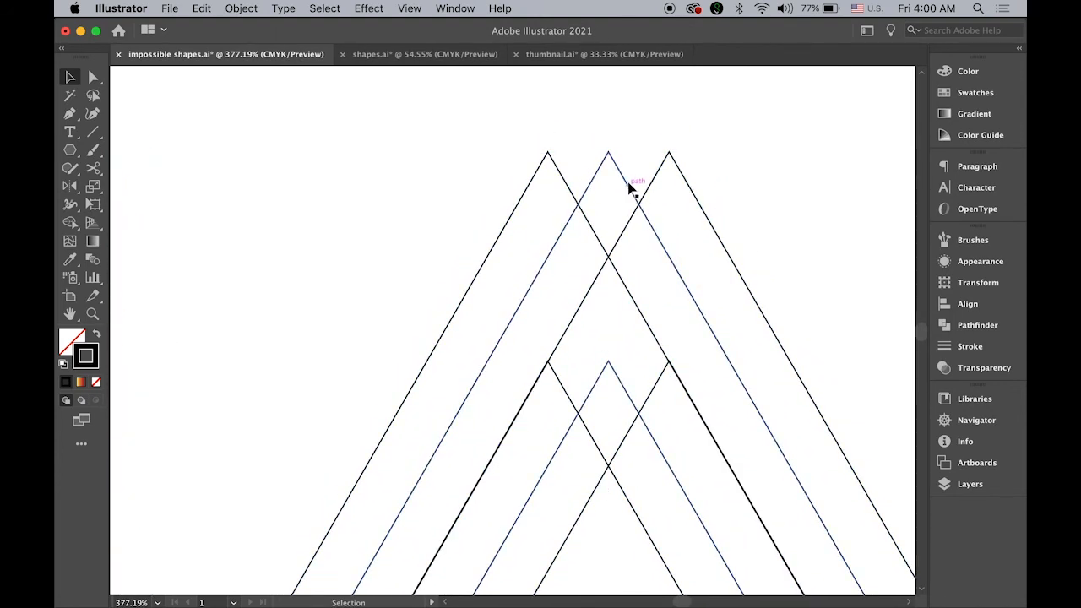
left_click(629, 184)
scroll(665, 313, "up", 3)
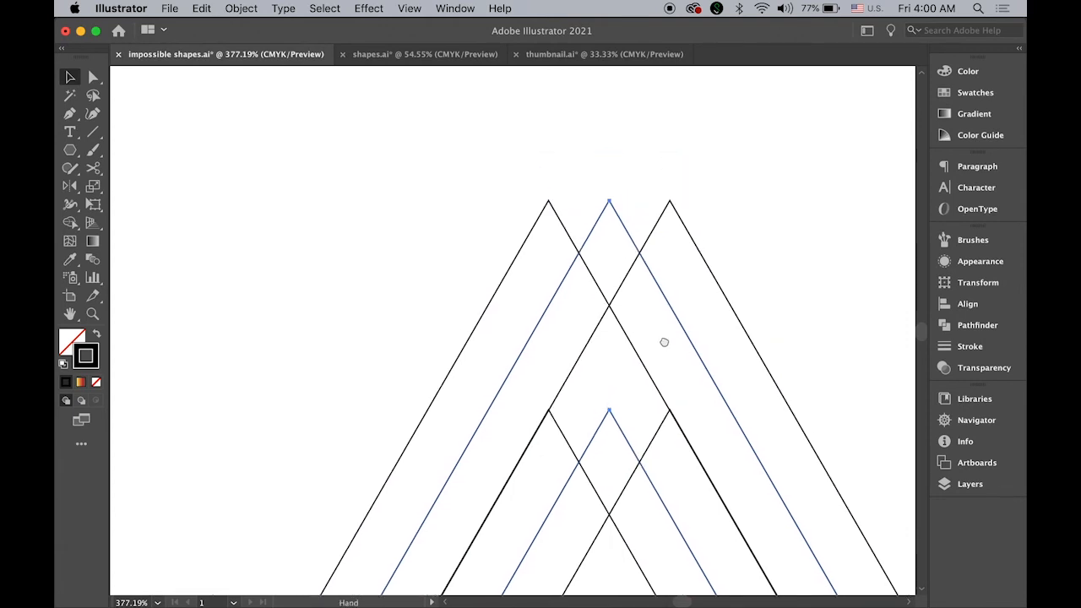
left_click_drag(685, 360, 685, 254)
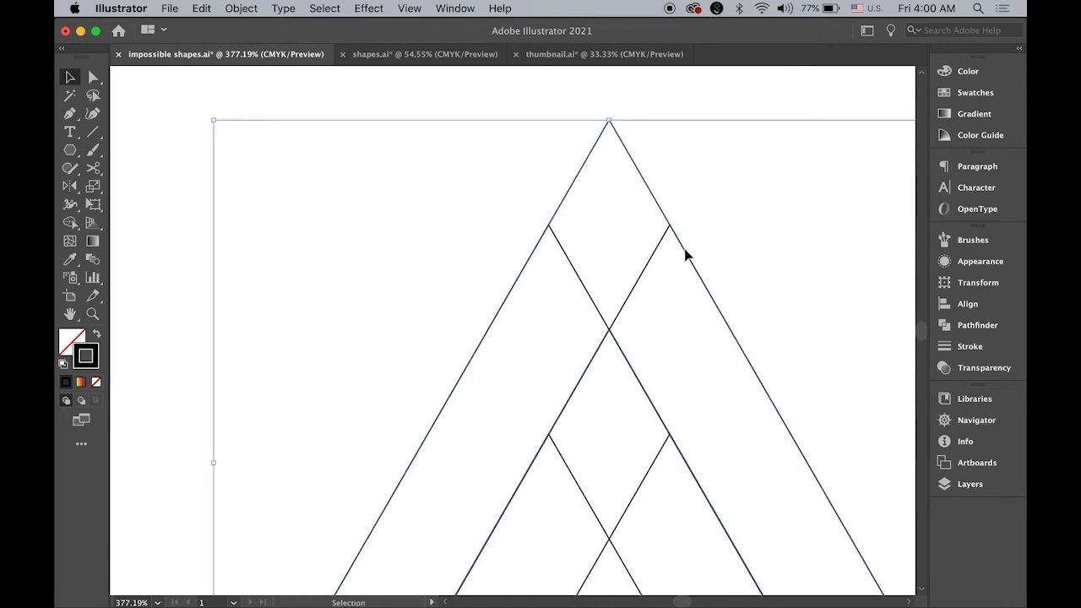
left_click(654, 349, "alt")
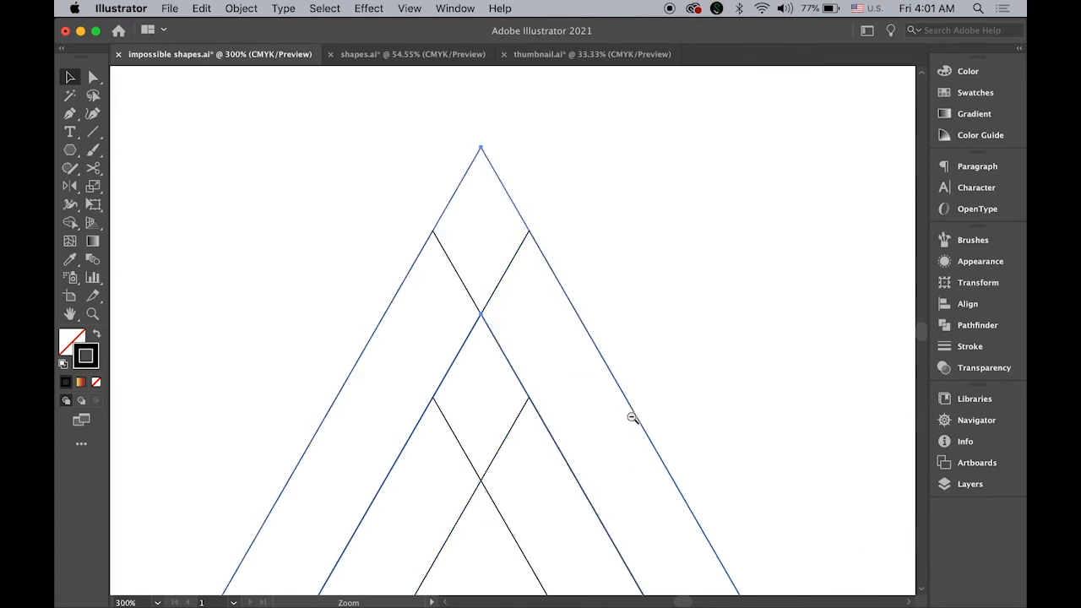
left_click(632, 417, "alt")
left_click(552, 437, "alt")
left_click_drag(430, 389, 498, 387)
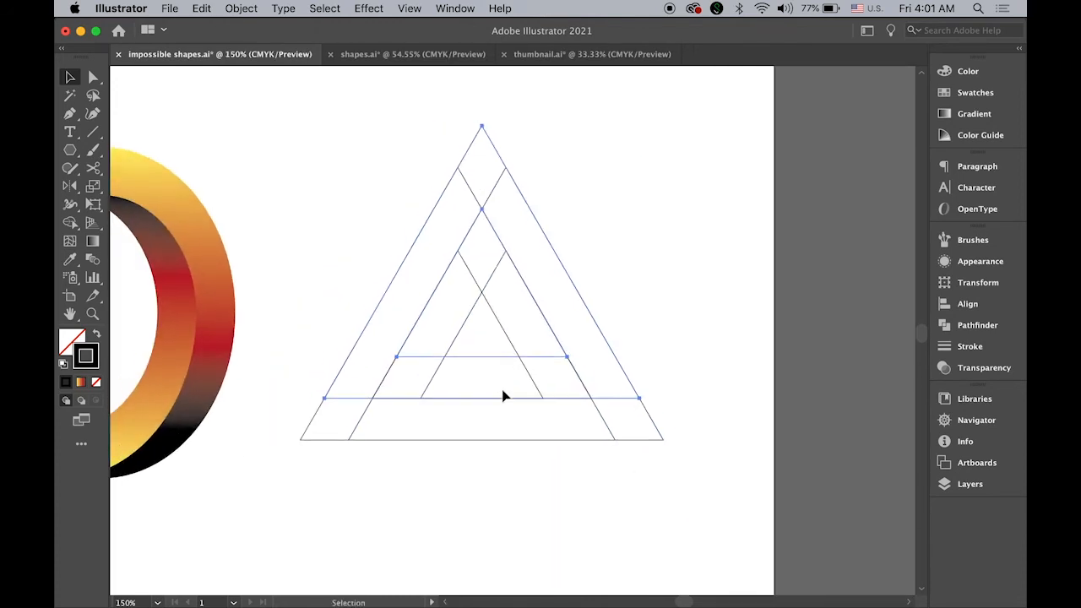
left_click(195, 113)
- Select all three overlapping triangles and split them into separate regions with Pathfinder Divide
left_click_drag(283, 117, 679, 505)
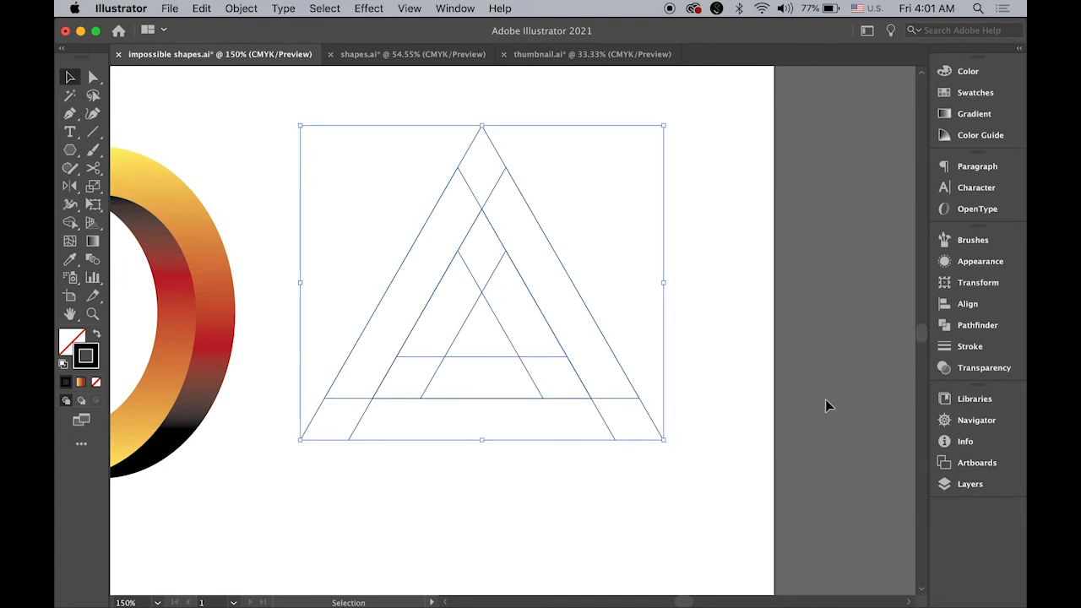
left_click(967, 326)
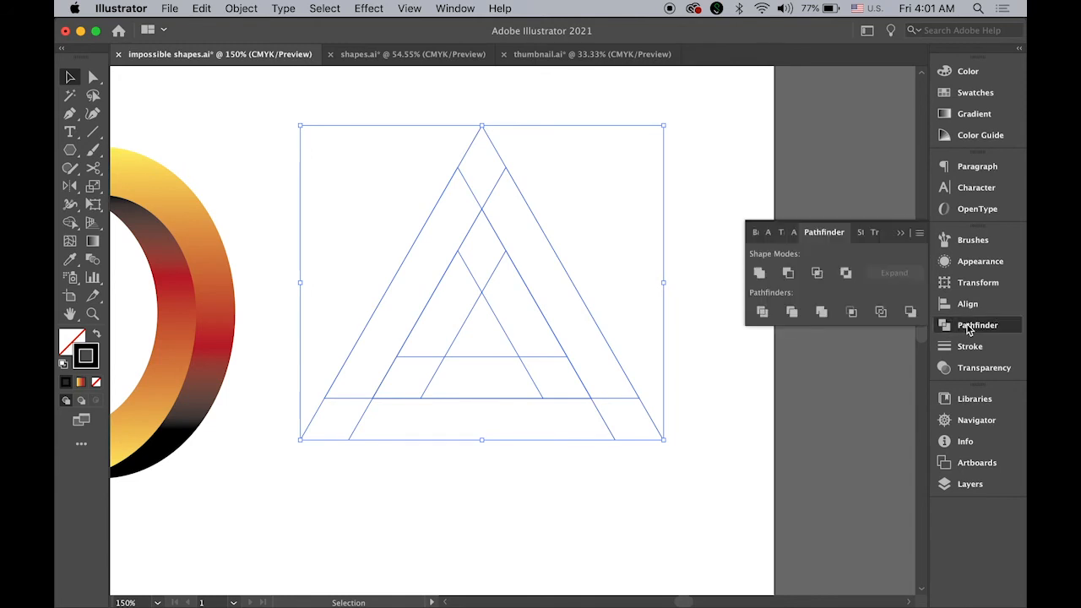
left_click(763, 314)
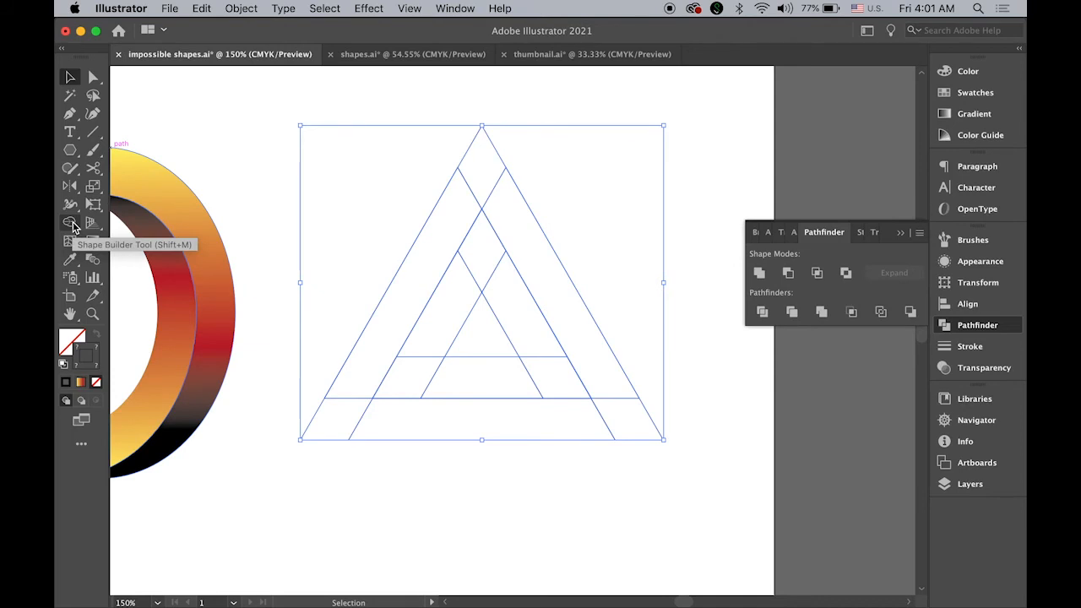
- Merge the divided regions with the Shape Builder into three interlocking bands, each joining an outer side to an inner strip
left_click(71, 223)
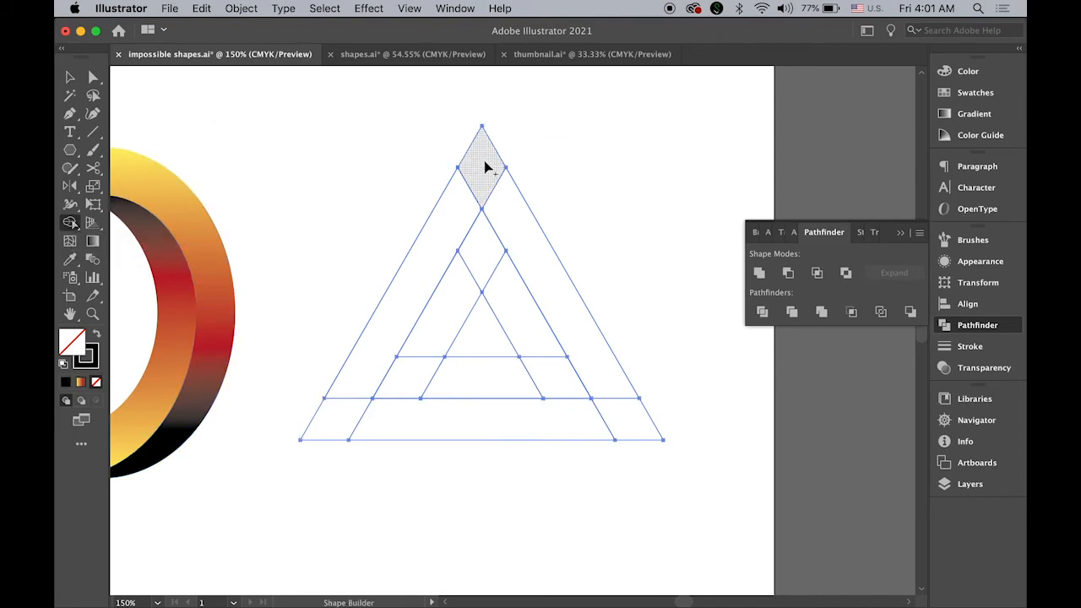
left_click_drag(484, 160, 446, 226)
mouse_move(372, 341)
left_mouse_down()
mouse_move(355, 400)
mouse_move(360, 383)
mouse_move(394, 375)
mouse_move(494, 374)
left_mouse_up()
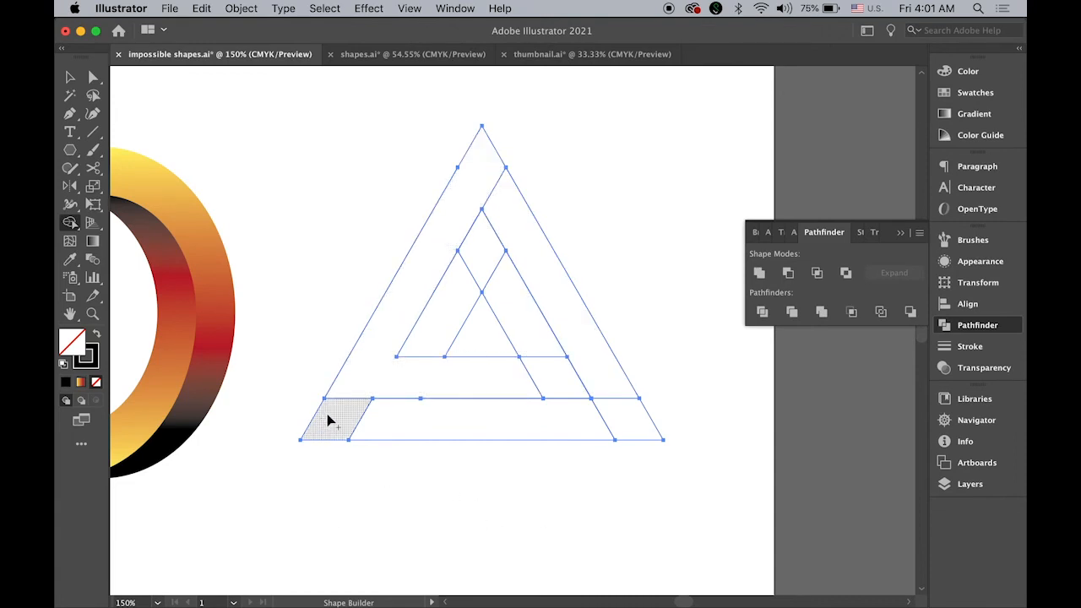
left_click_drag(329, 420, 515, 425)
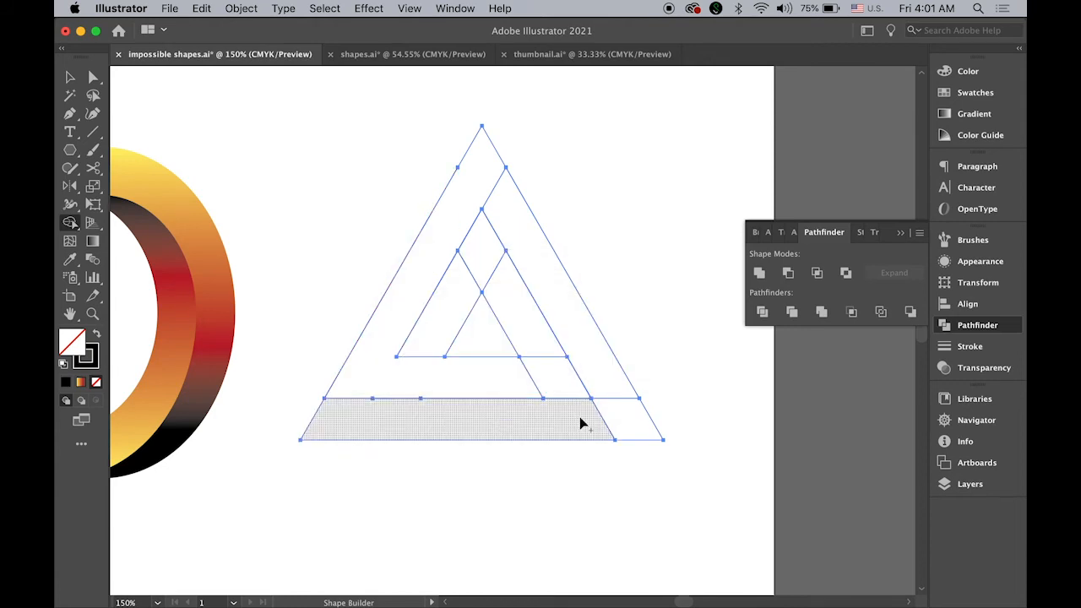
mouse_move(579, 424)
left_mouse_down()
mouse_move(535, 343)
mouse_move(604, 439)
left_mouse_up()
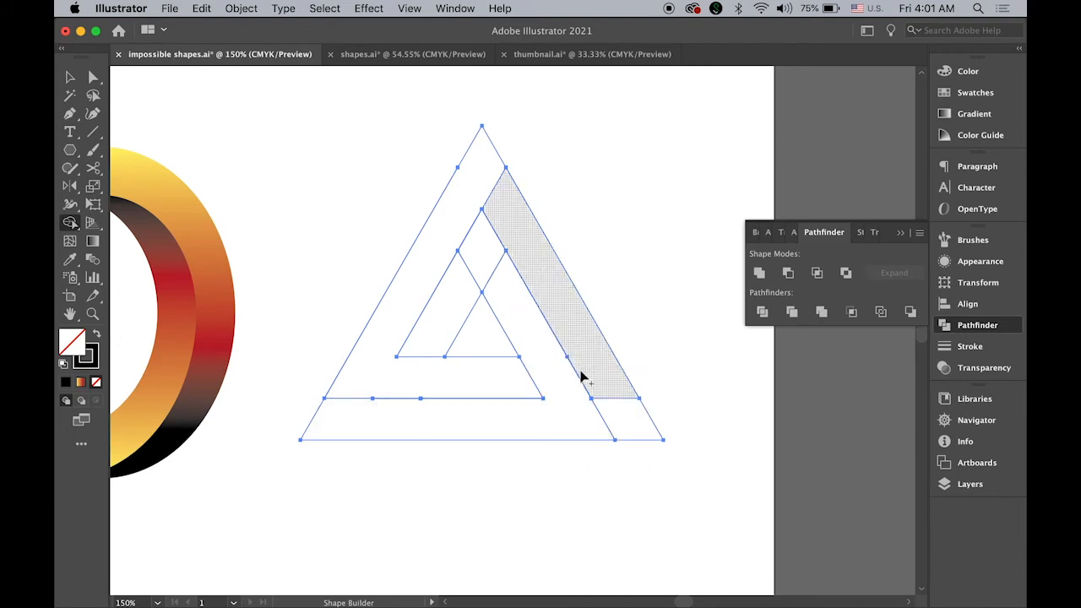
mouse_move(637, 423)
left_mouse_down()
mouse_move(505, 209)
mouse_move(459, 295)
left_mouse_up()
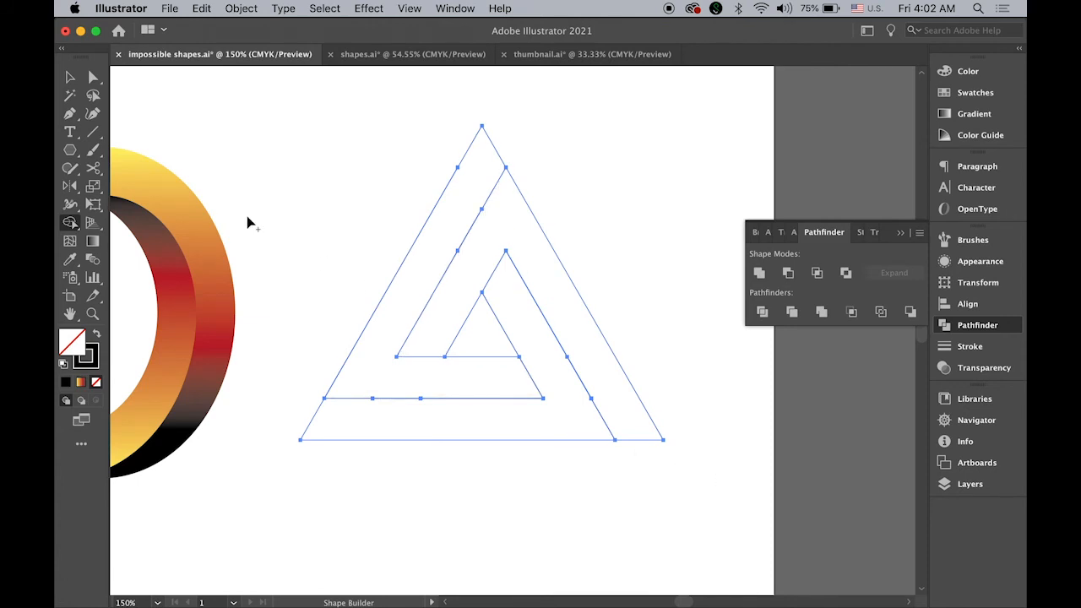
left_click(94, 77)
left_click(323, 91)
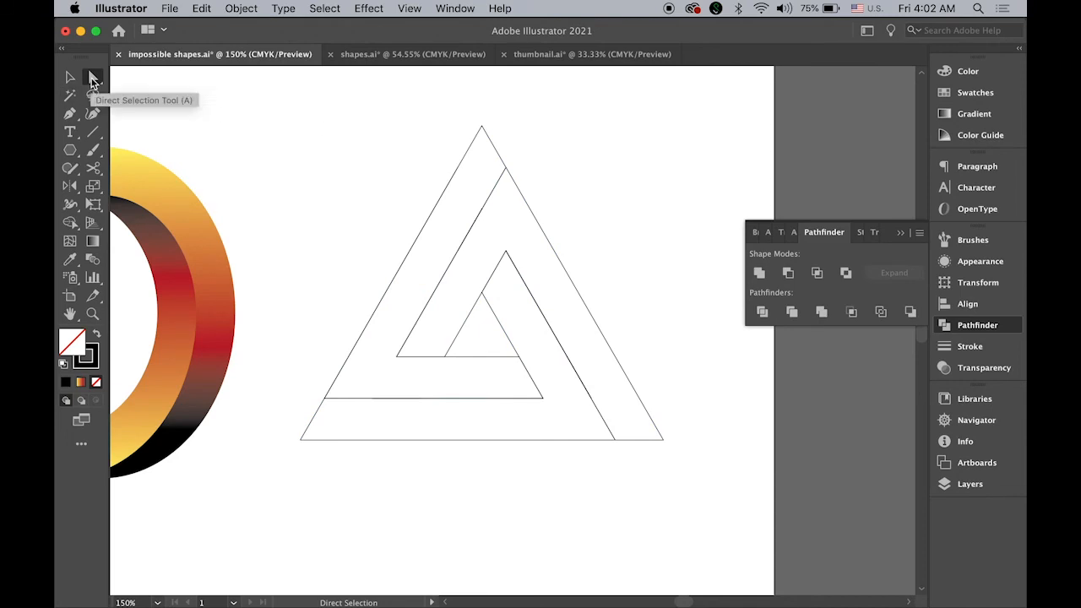
left_click(481, 126)
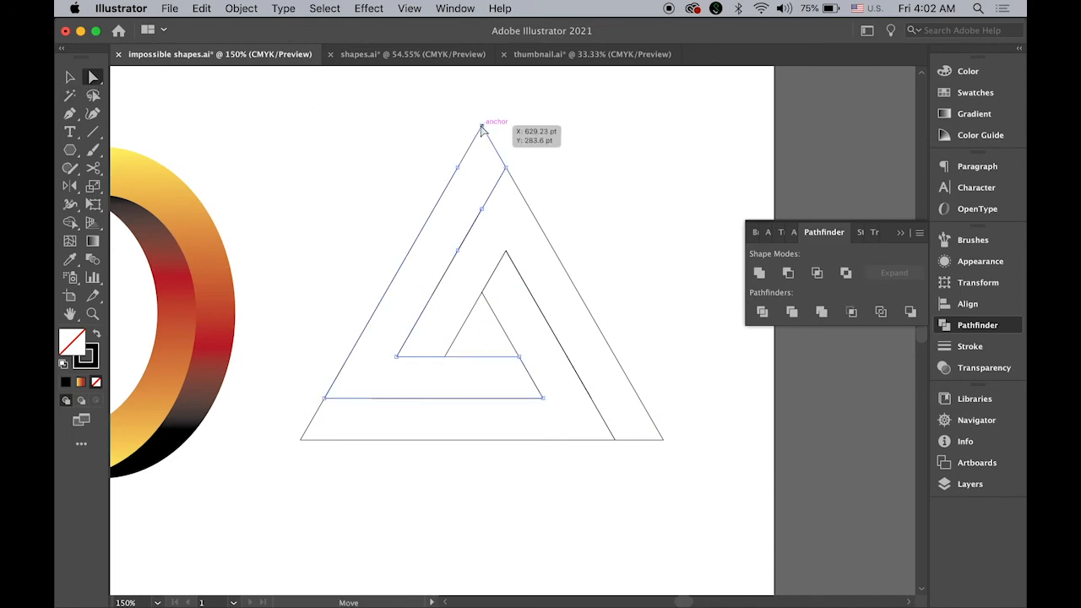
left_click_drag(481, 126, 482, 173)
key("super+z")
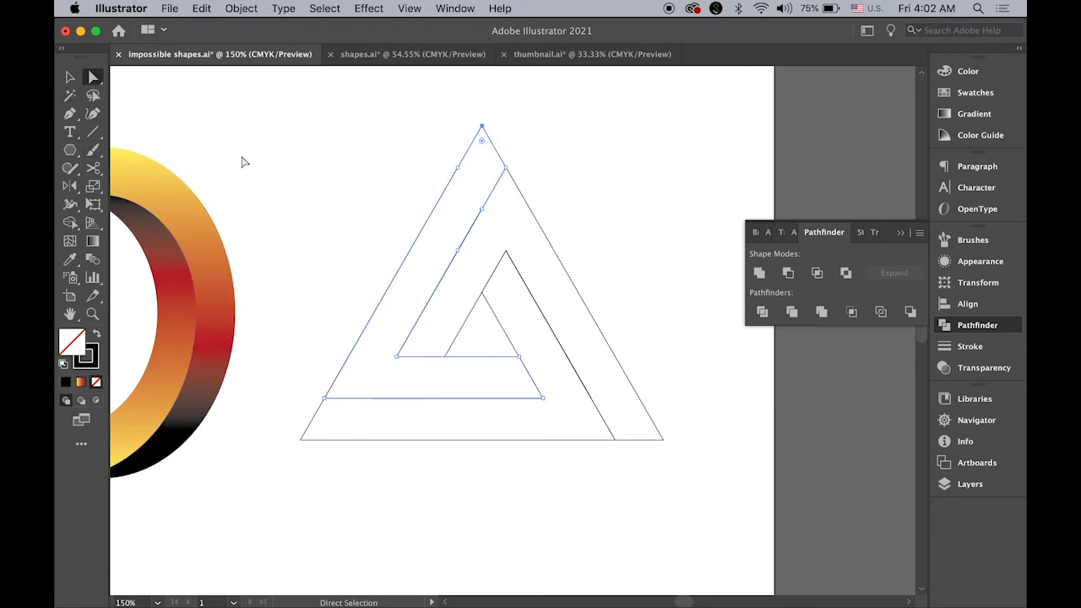
- Draw a horizontal Pen line across the triangle's top corner, between the anchor points on its two outer sides, and deselect it
left_click(69, 115)
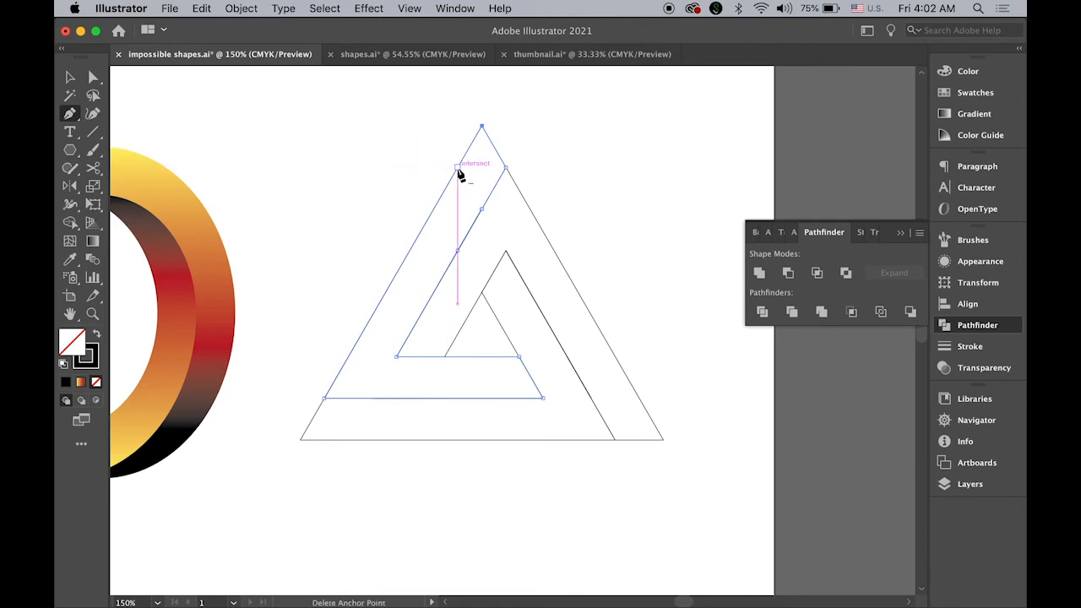
left_click(458, 170)
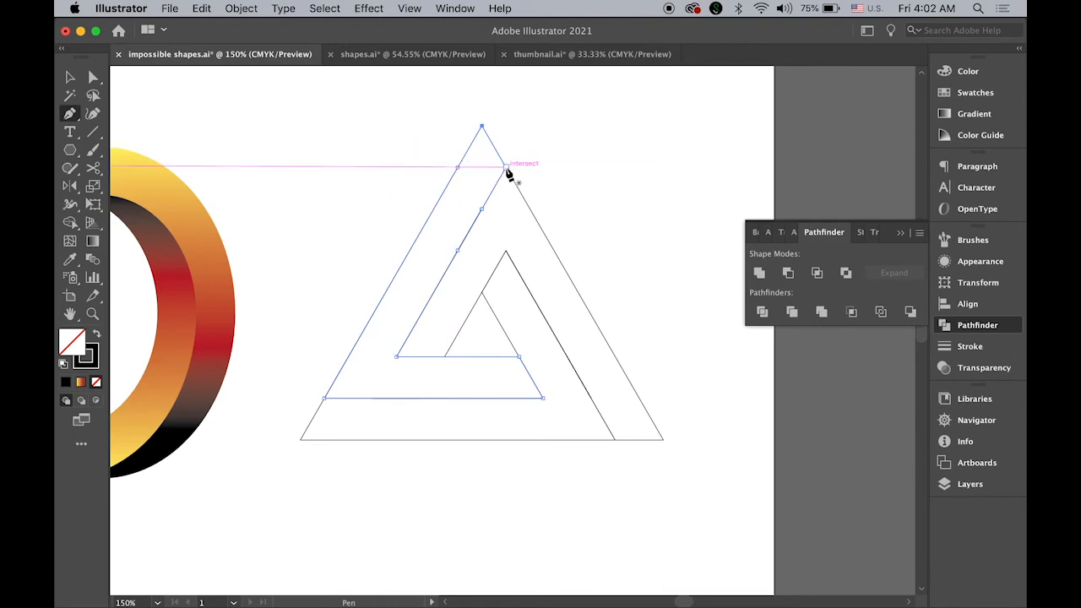
left_click(458, 168)
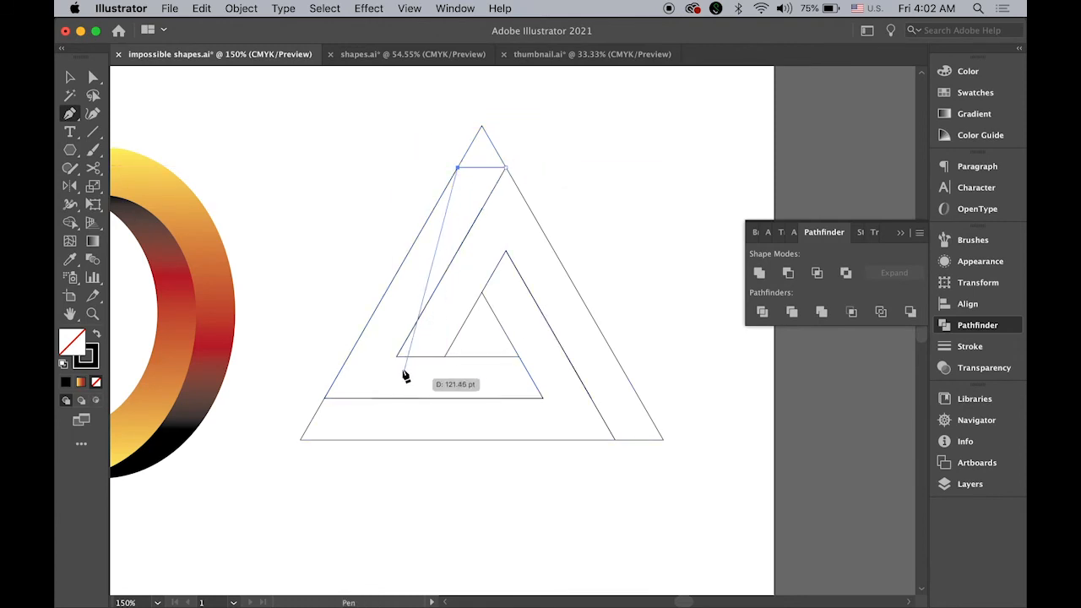
key("v")
left_click(311, 132)
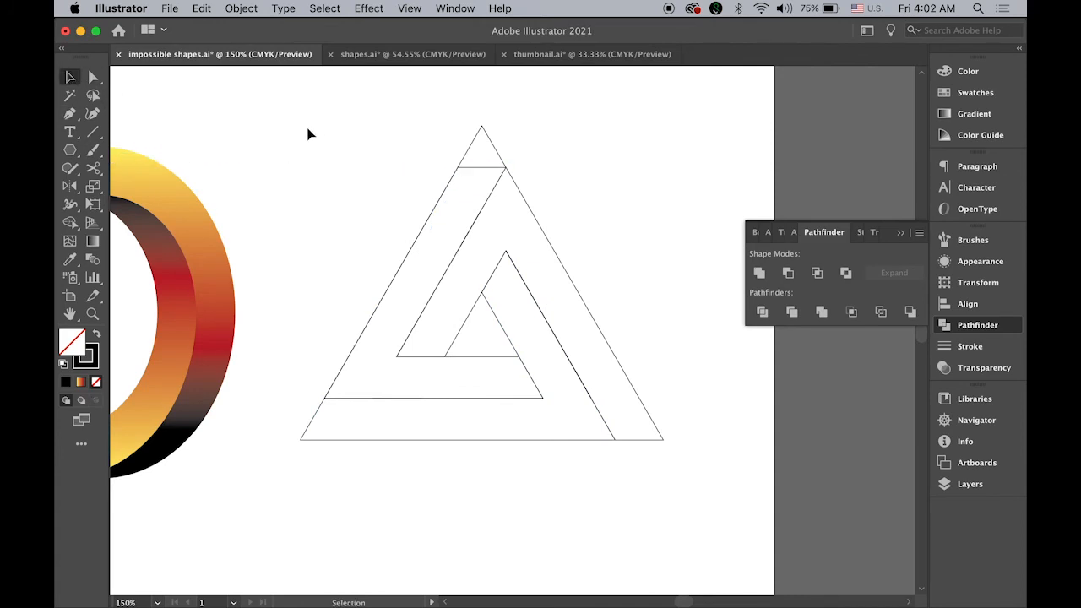
- Draw a Pen line about 26.5 pt long across the triangle's lower-left corner, from the band's outer anchor to the base edge
left_click(70, 114)
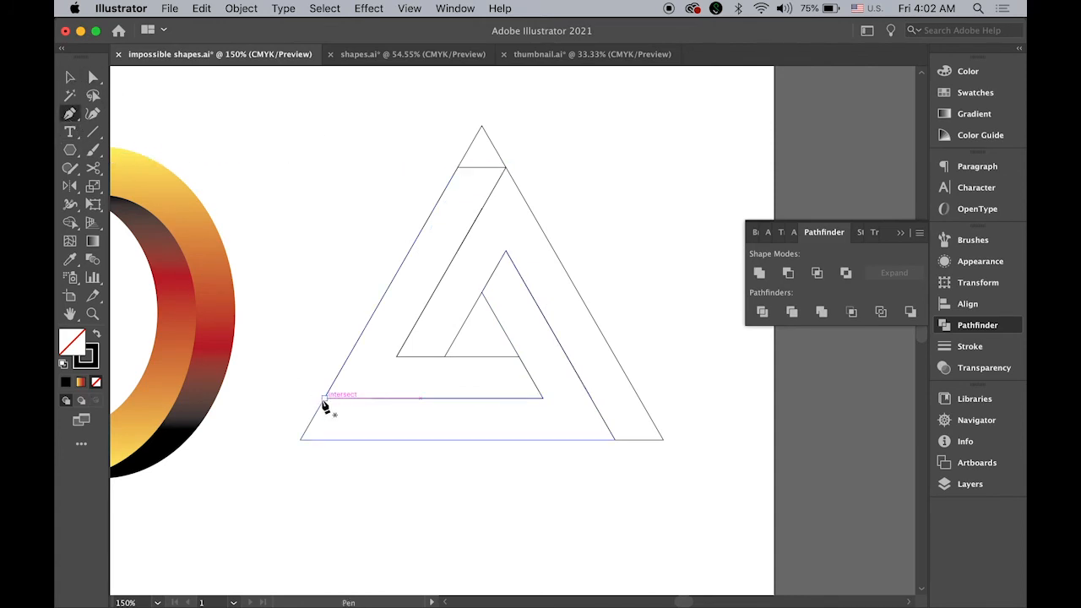
left_click(324, 398)
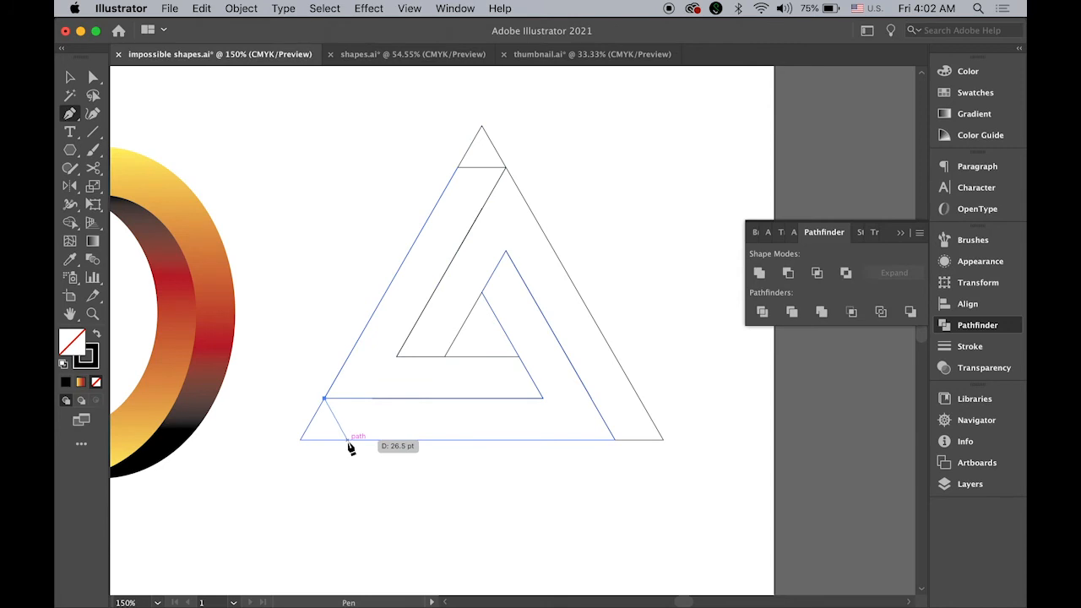
left_click(347, 439)
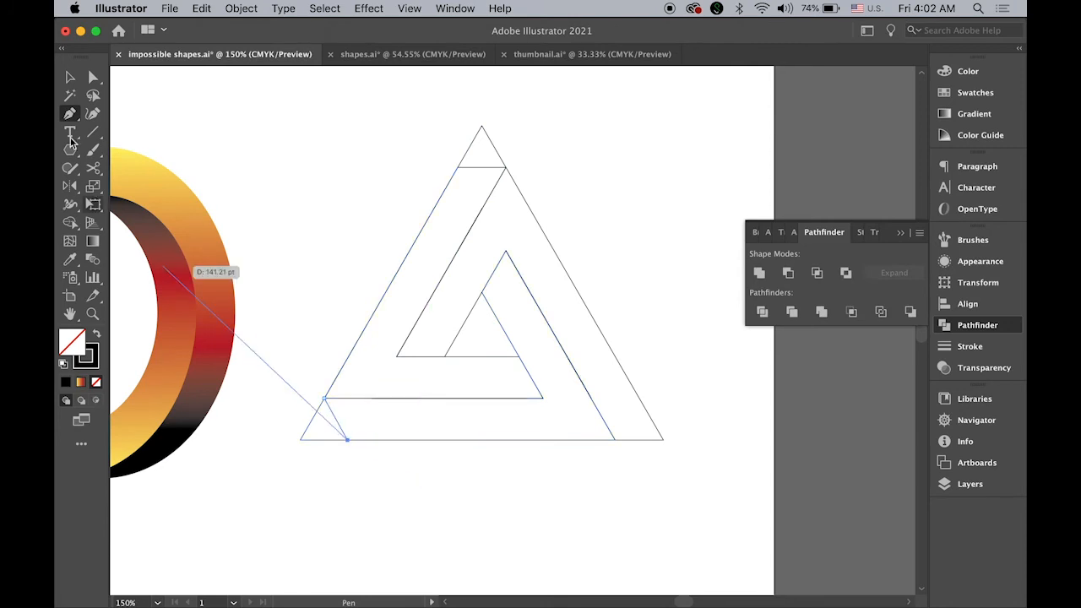
left_click(71, 83)
left_click(238, 140)
- Draw a Pen line about 25.7 pt long across the lower-right corner, from the anchor on the base to the right outer side
left_click(70, 115)
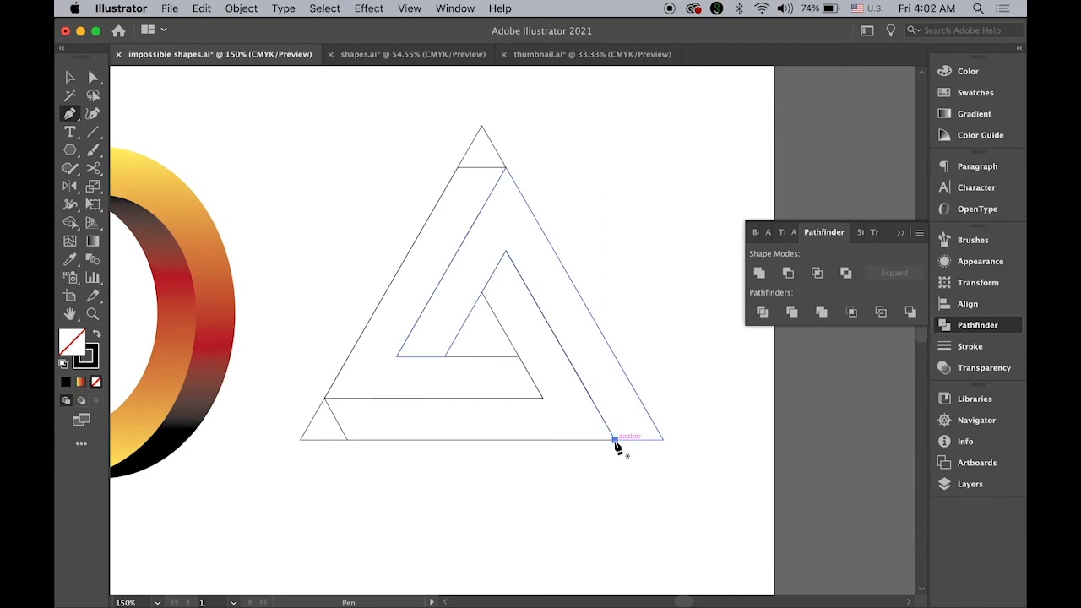
left_click(615, 440)
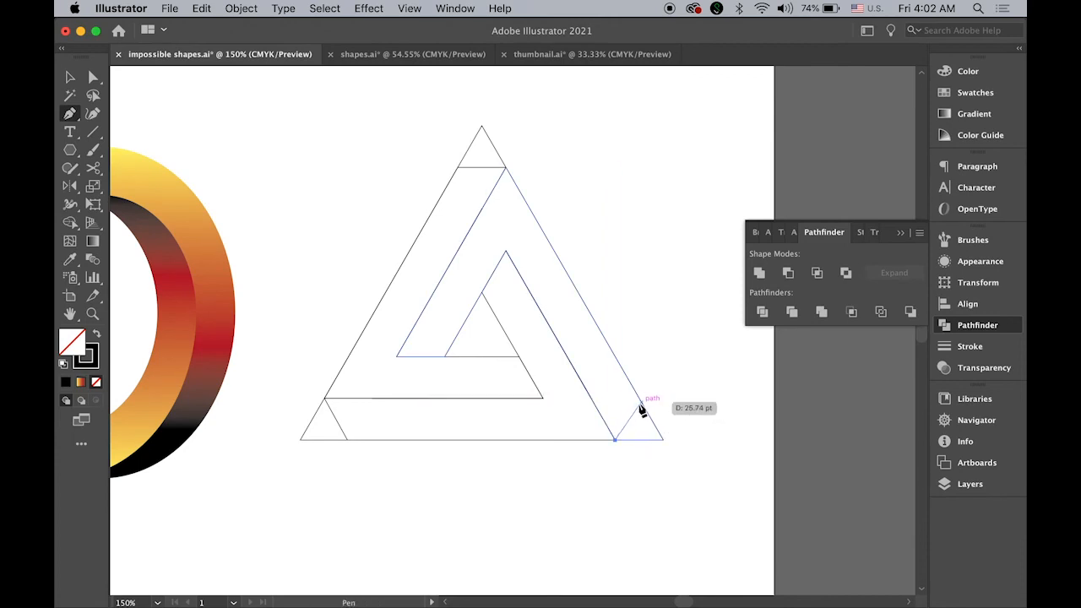
left_click(639, 402)
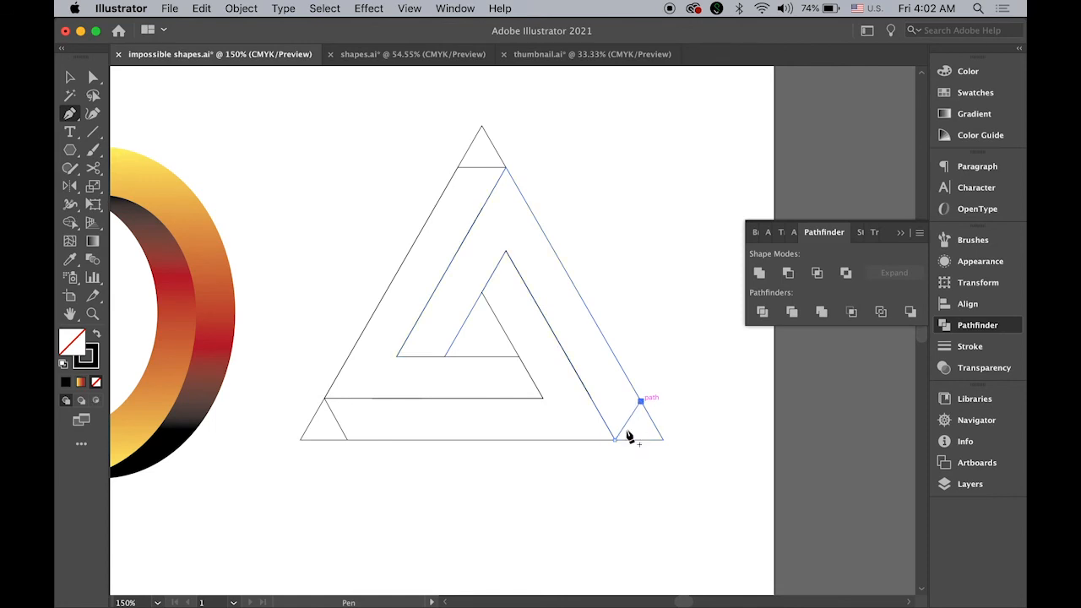
key("v")
left_click(334, 193)
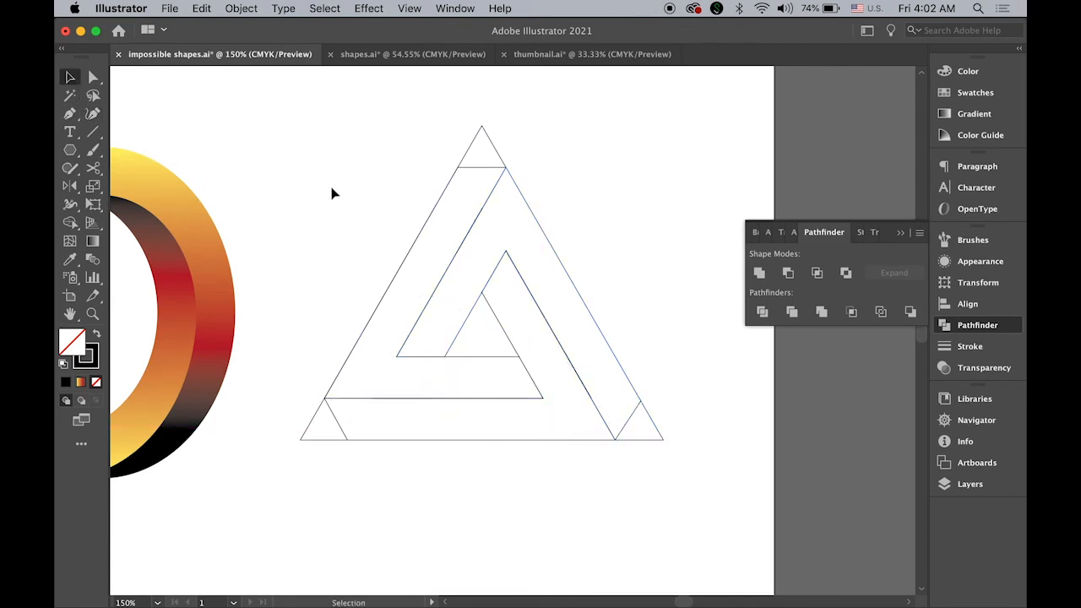
- Select the whole triangle with its corner lines and remove the three pointed tips using the Shape Builder
left_click_drag(279, 119, 691, 495)
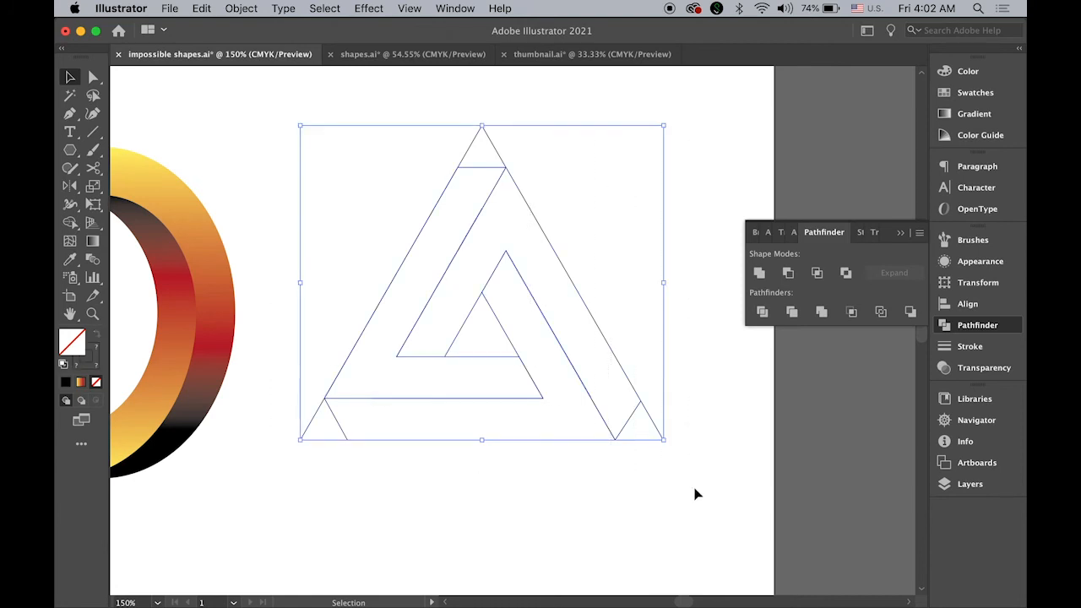
left_click(70, 223)
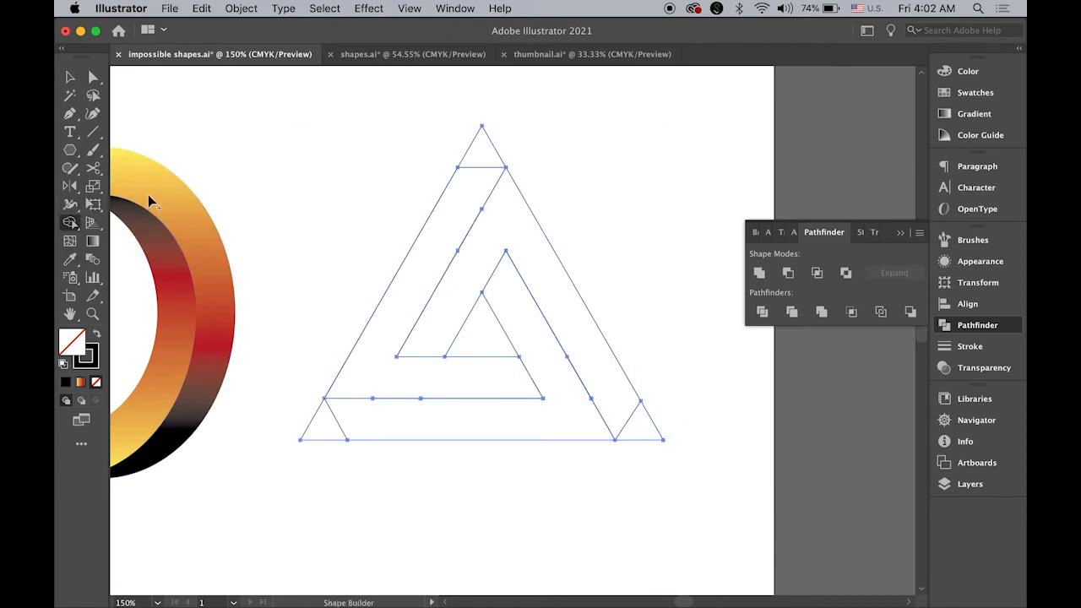
left_click(481, 153, "alt")
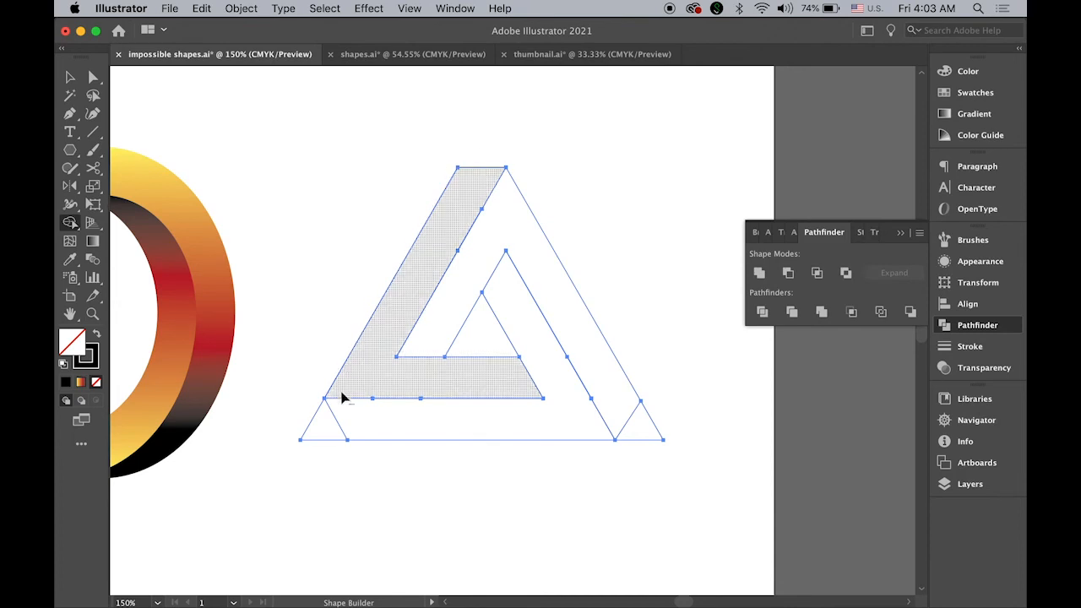
left_click(317, 434, "alt")
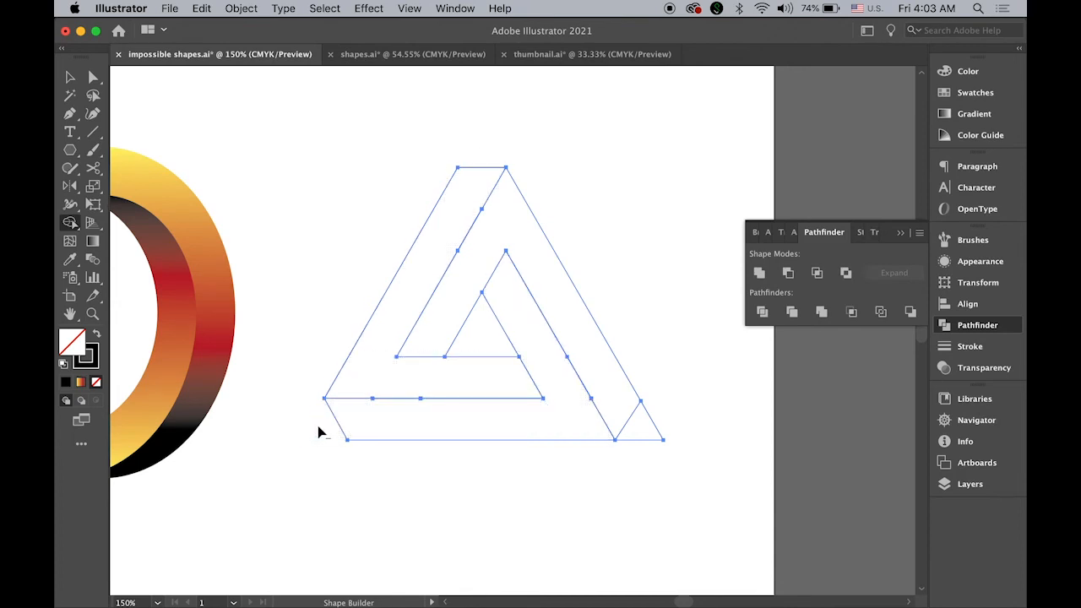
left_click(638, 429, "alt")
key("v")
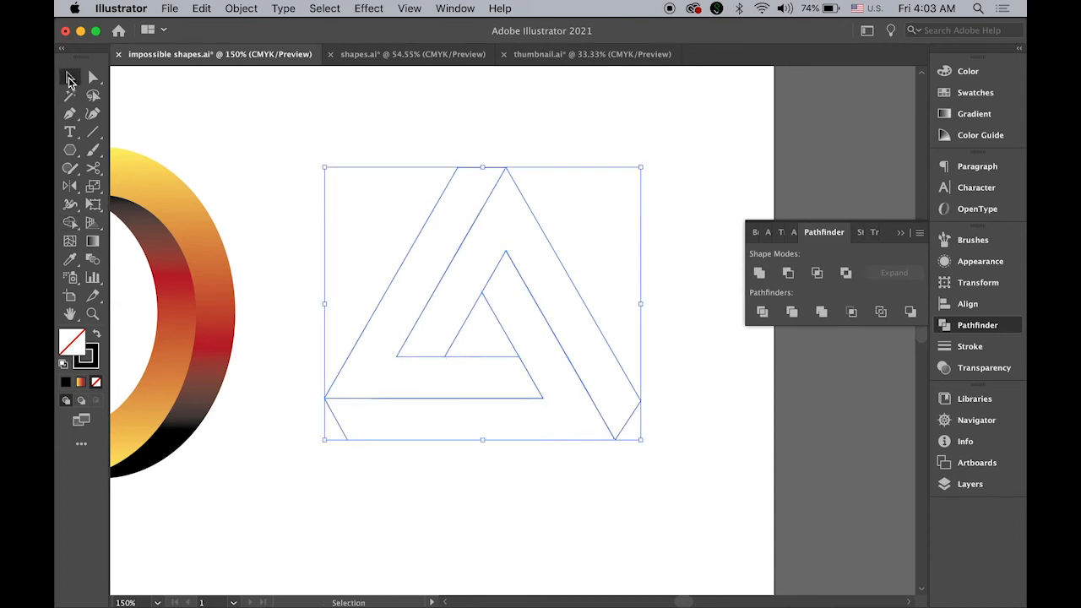
left_click(342, 149)
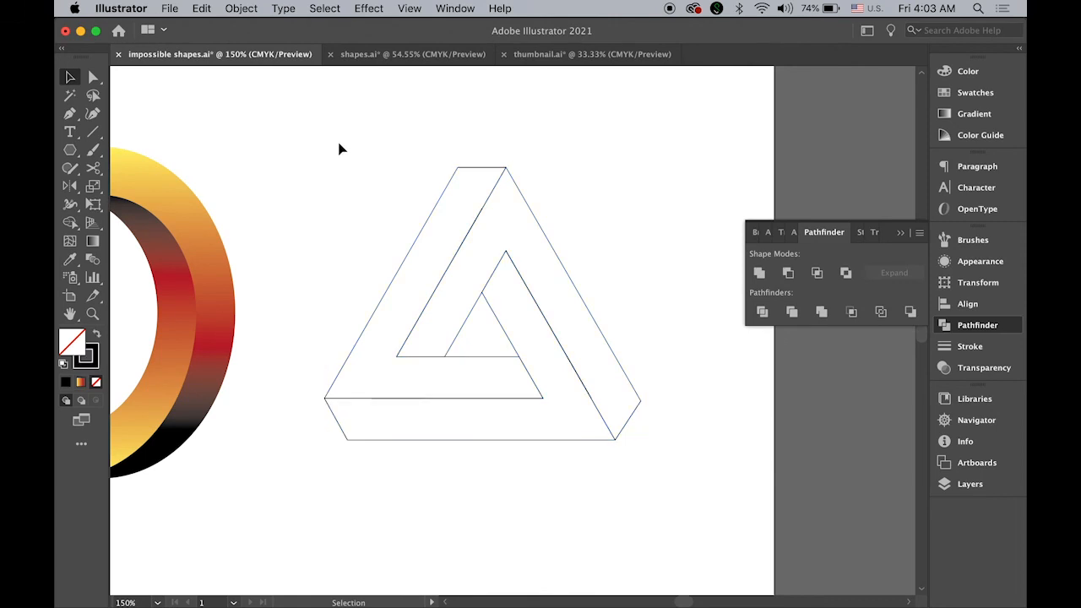
- Select all pieces of the trimmed triangle and give them a black fill with no stroke
left_click_drag(296, 125, 668, 493)
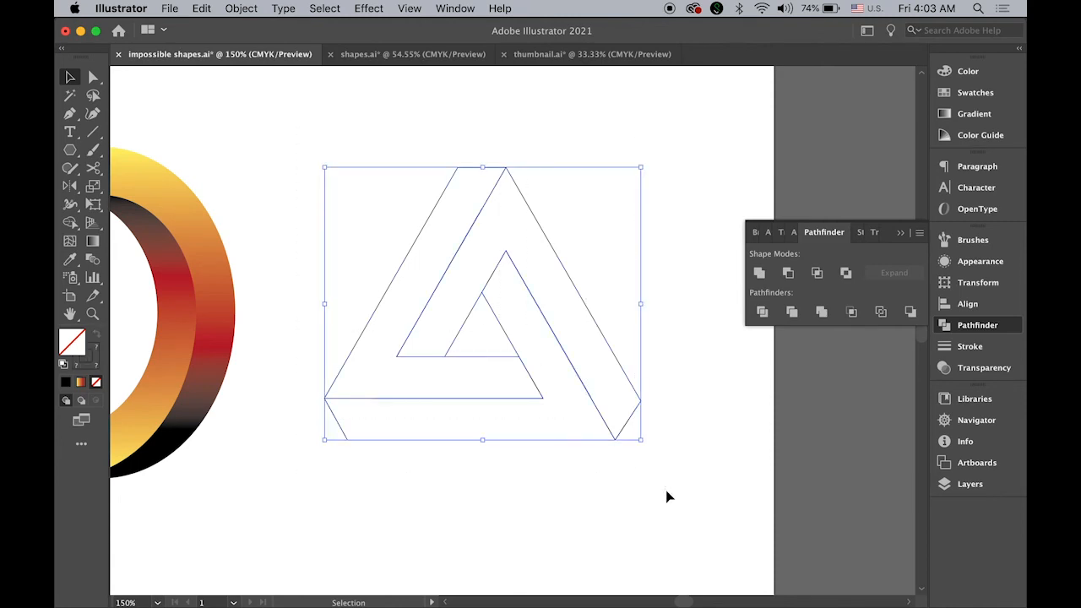
left_click(62, 365)
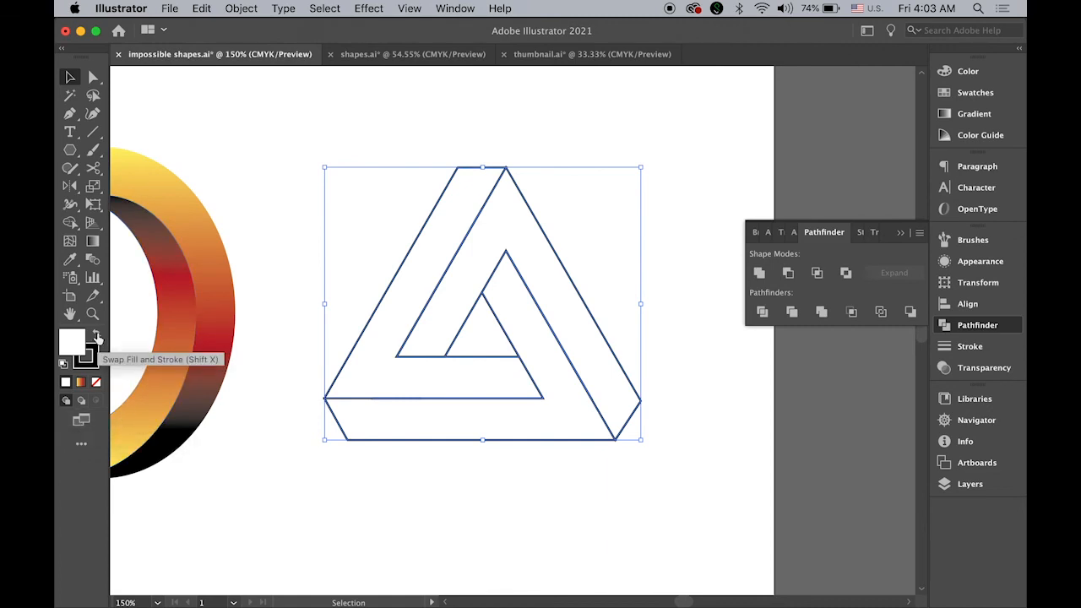
left_click(97, 337)
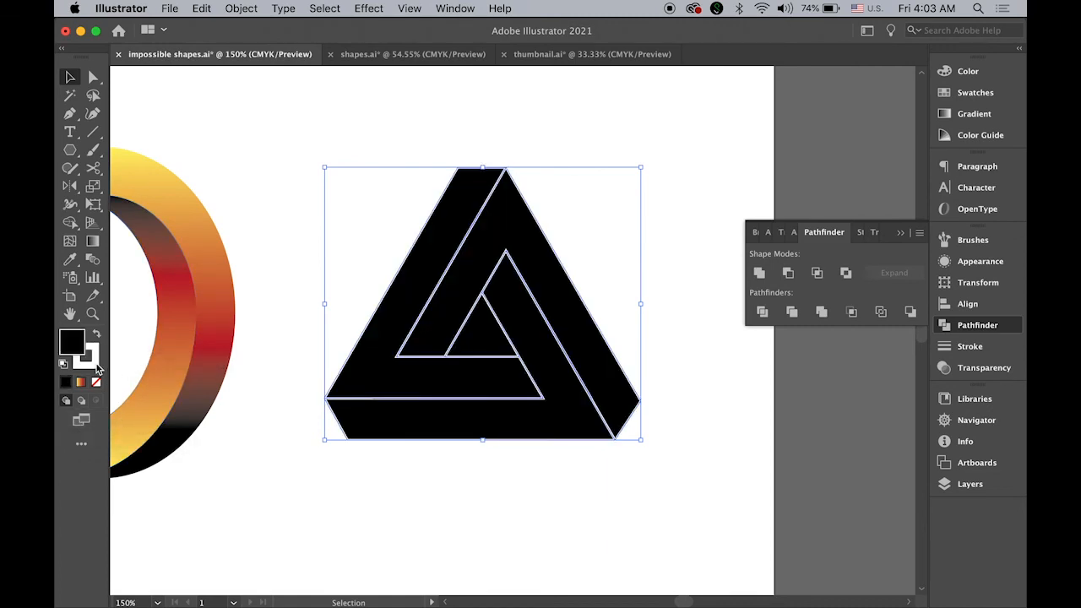
left_click(97, 369)
left_click(96, 383)
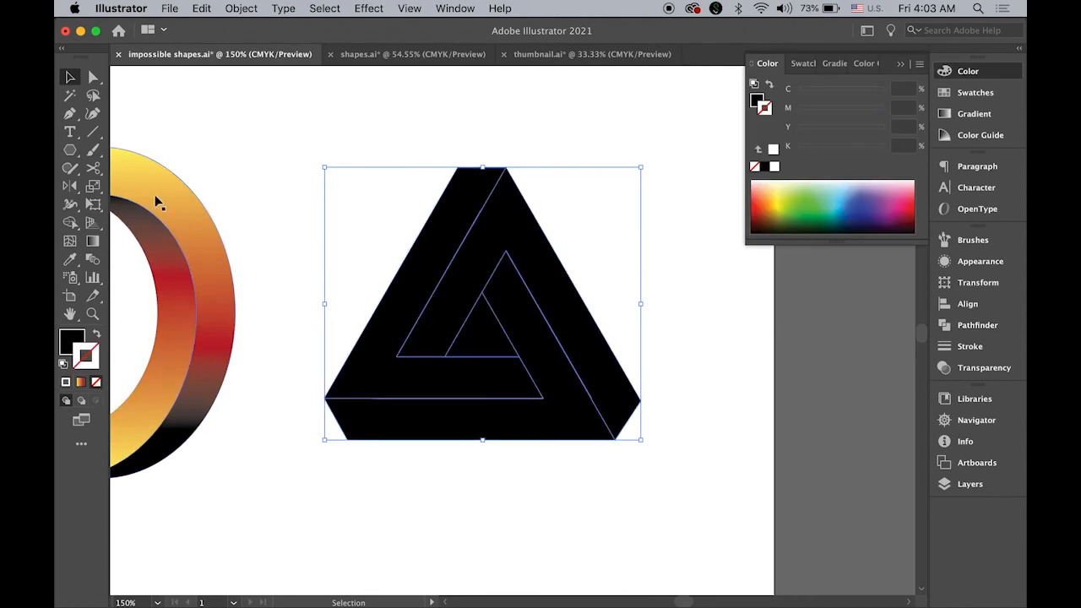
- Select only the small inner triangle and delete it to open the centre of the shape
left_click(94, 80)
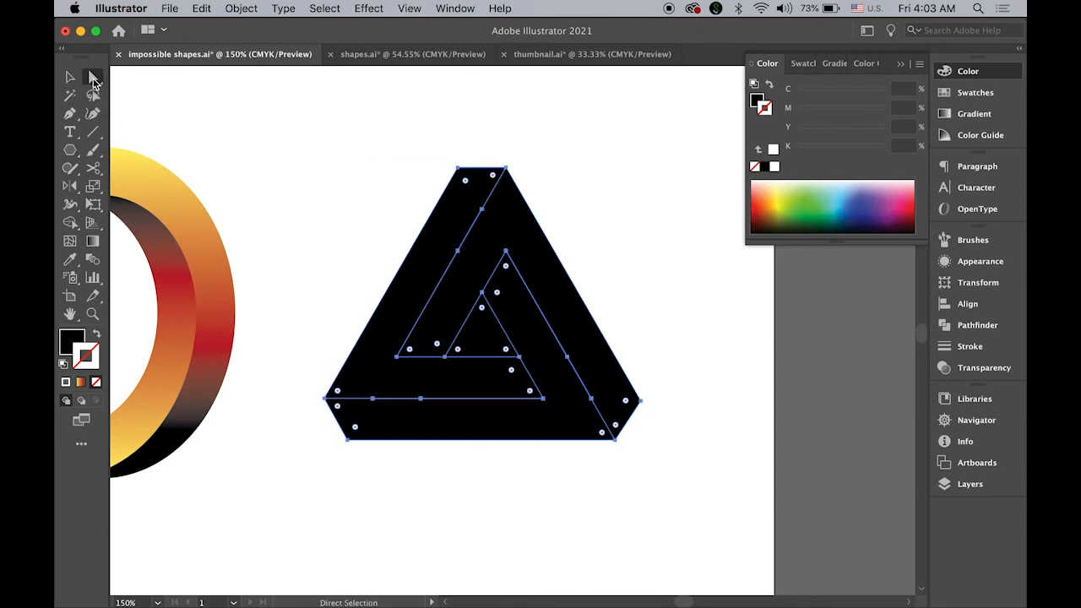
left_click(375, 170)
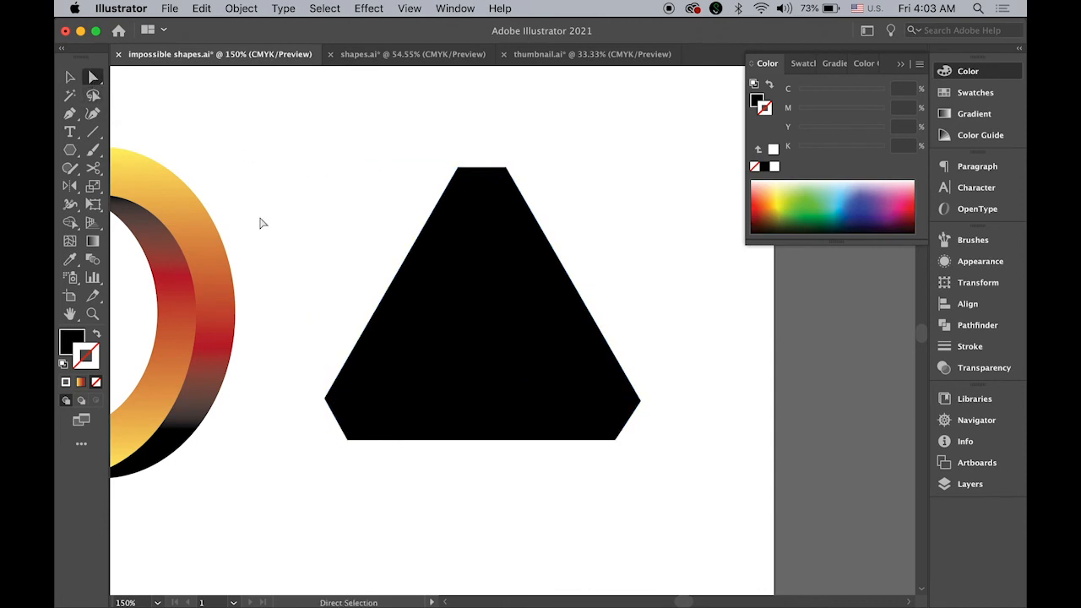
left_click(486, 346)
left_click(489, 343)
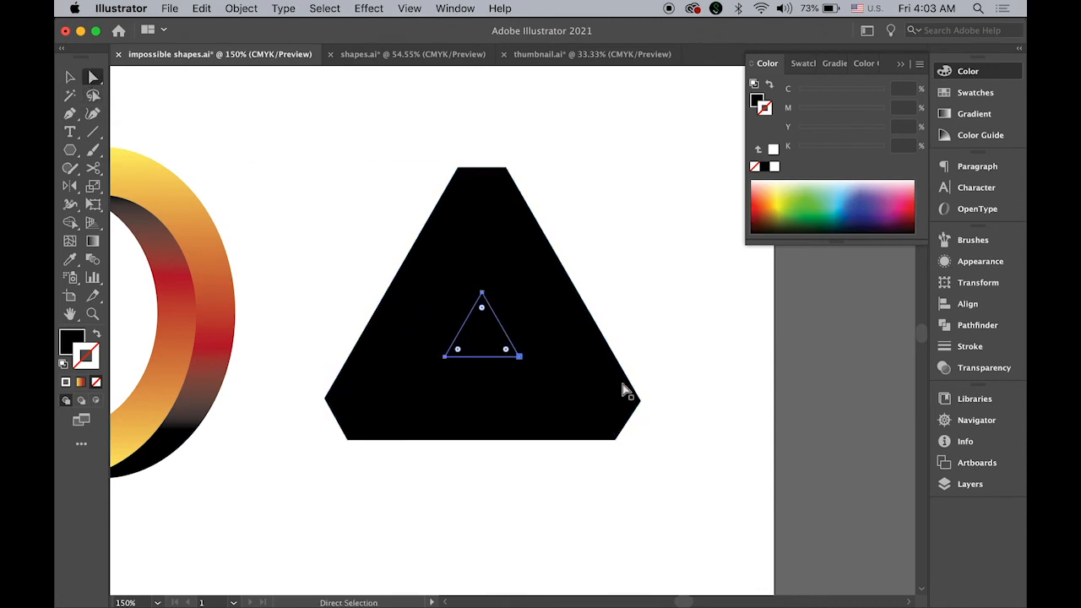
key("Delete")
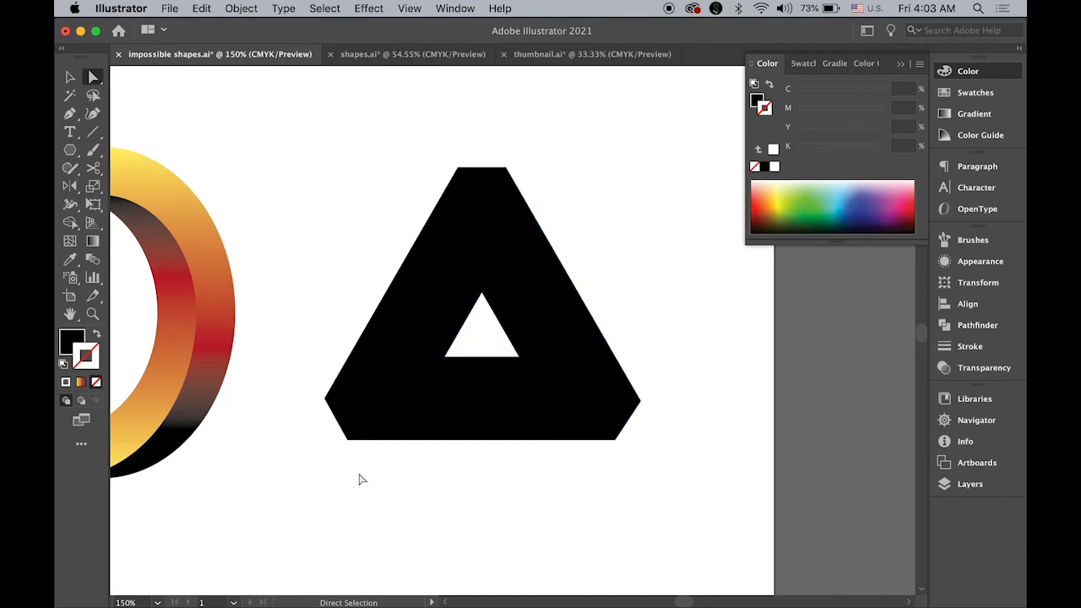
- Fill the left band with the green gradient swatch New Gradient Swatch 3 and remove its stroke
left_click(368, 374)
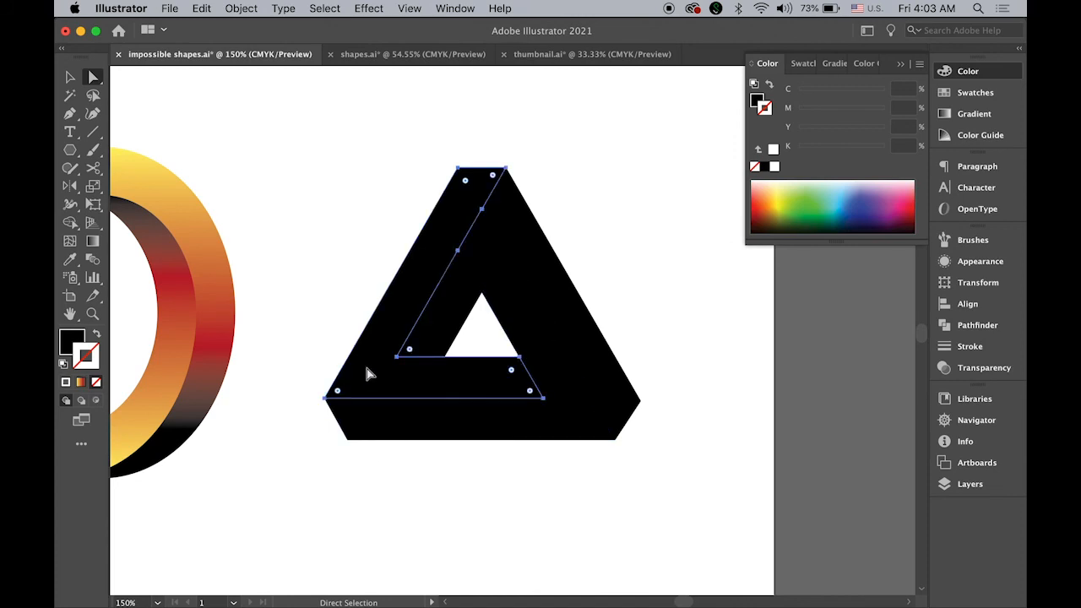
left_click(971, 93)
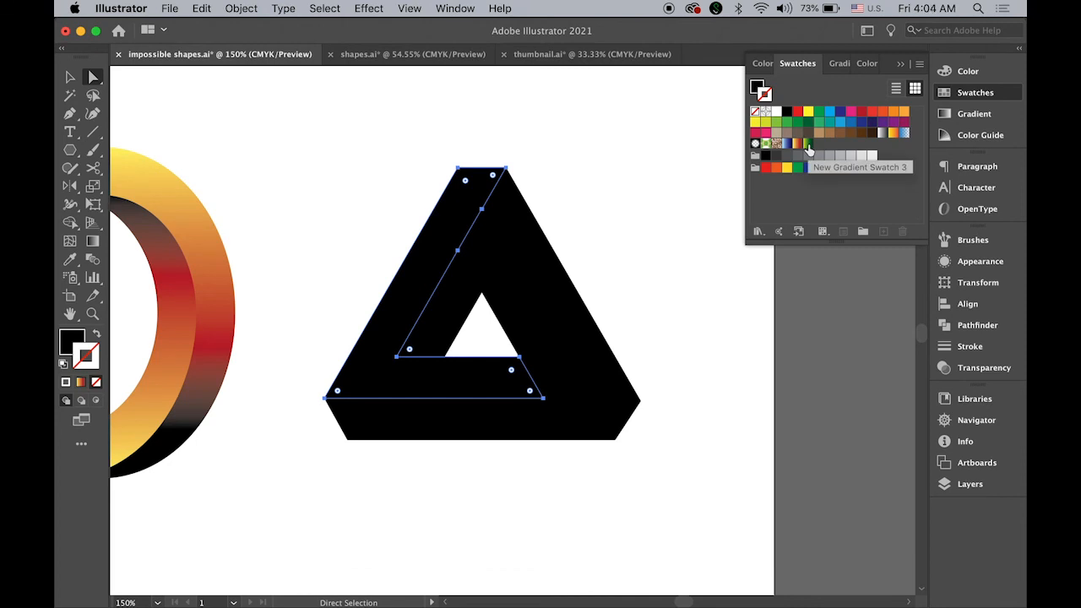
left_click(808, 146)
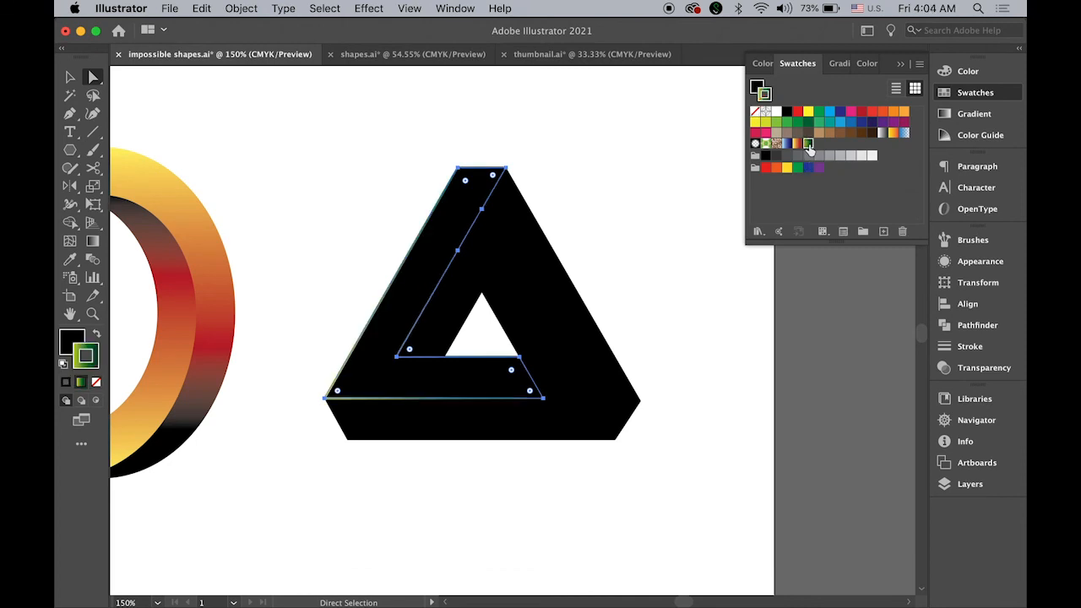
left_click(97, 334)
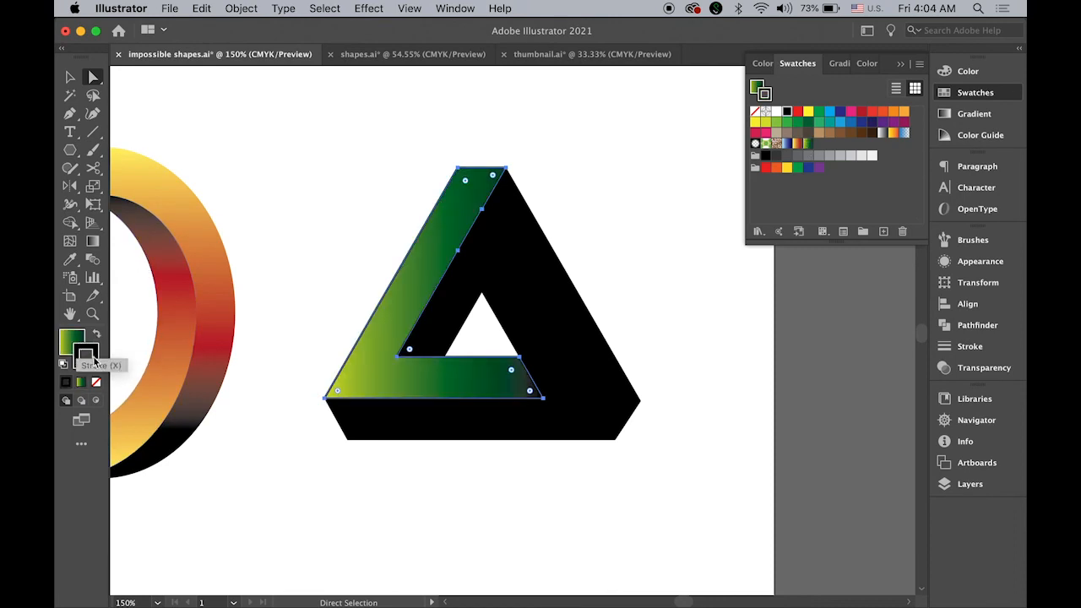
left_click(97, 385)
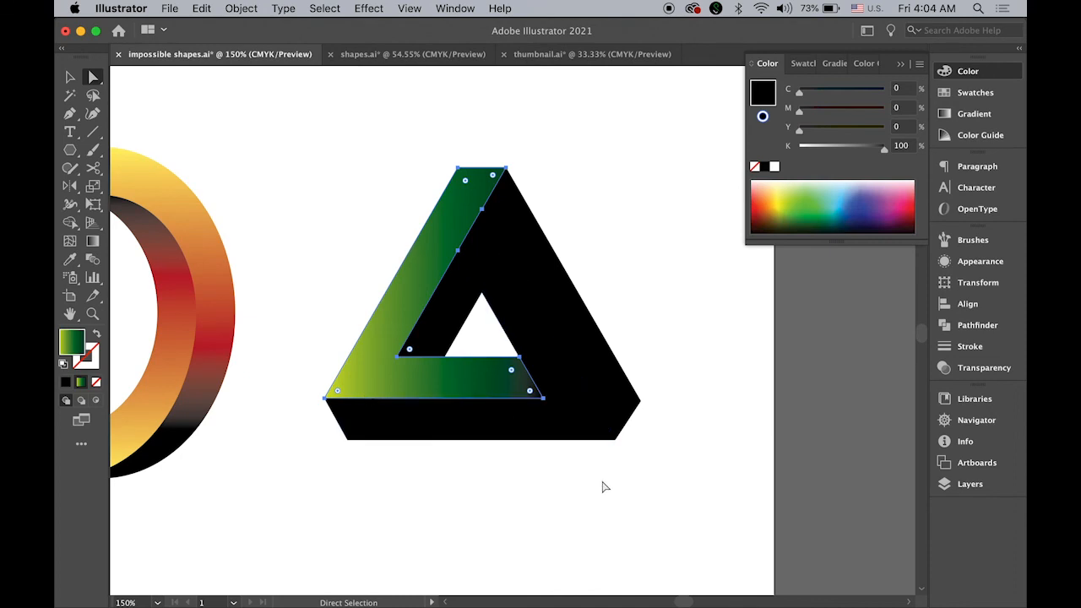
- Select the bottom band and copy the left band's green gradient onto it with the Eyedropper
left_click(426, 430)
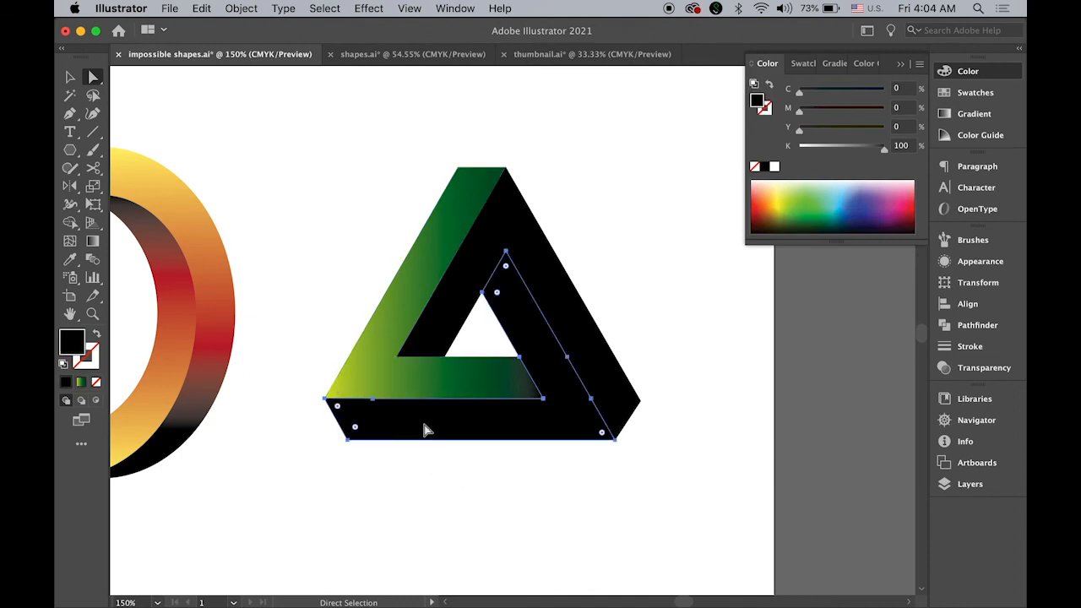
left_click(70, 260)
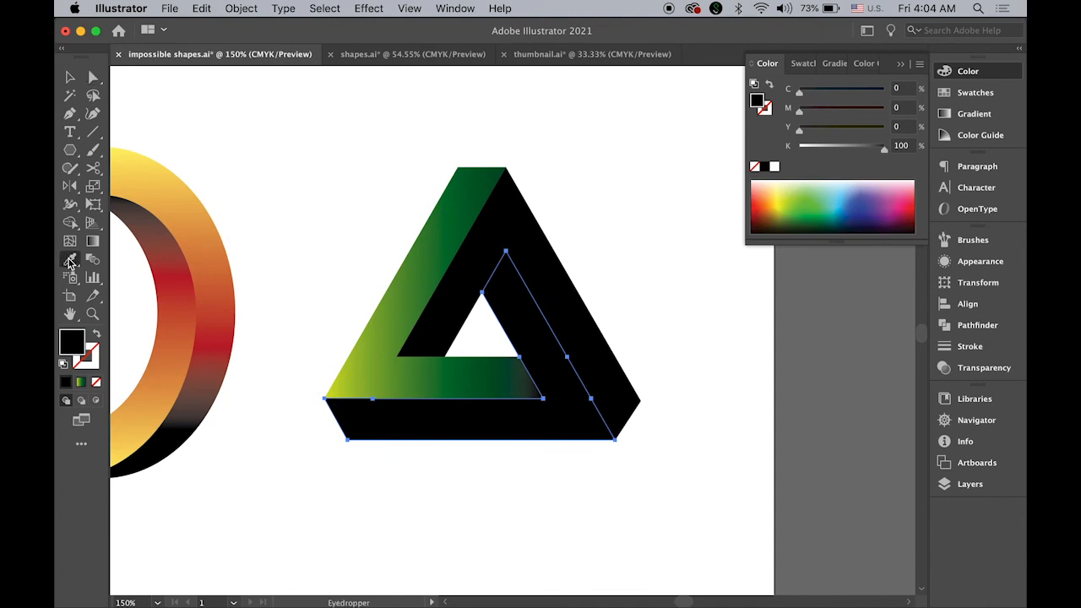
left_click(382, 365)
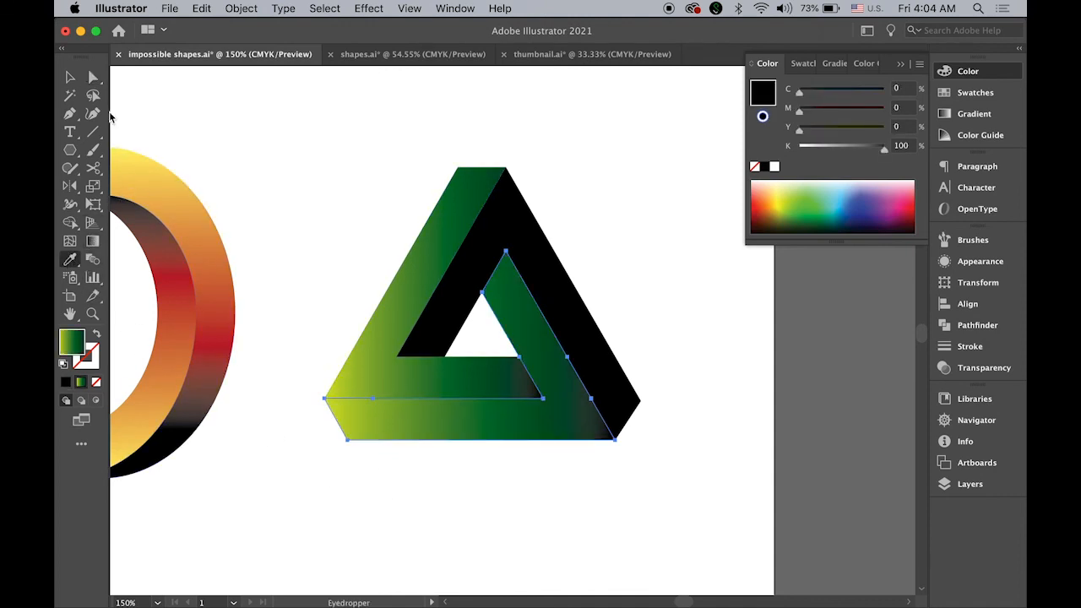
- Select the black right band of the triangle and copy the bottom band's green gradient onto it with the Eyedropper
left_click(93, 77)
left_click(556, 276)
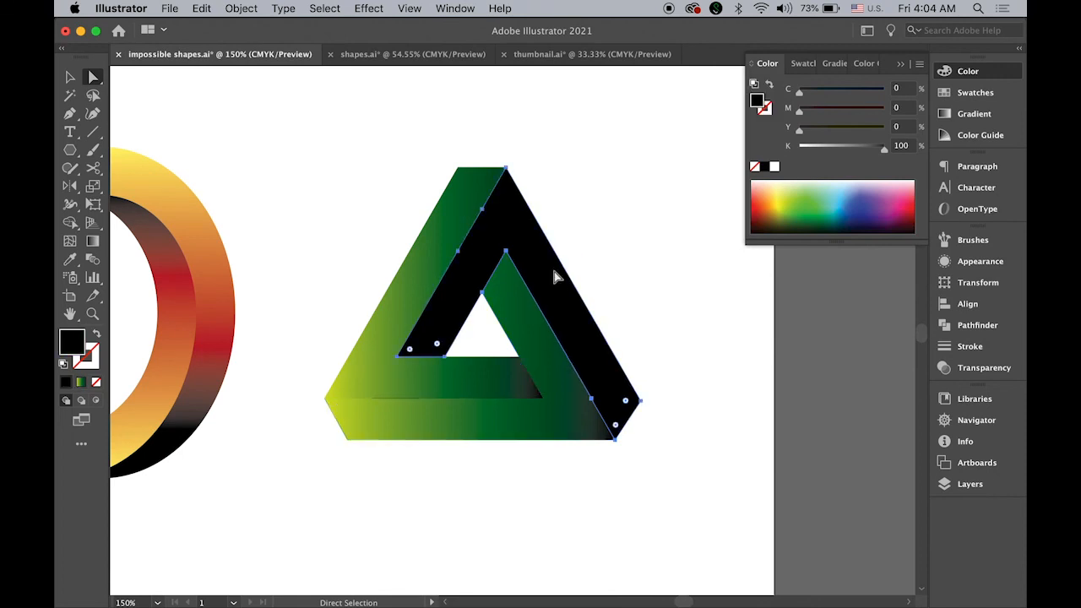
left_click(69, 259)
left_click(522, 328)
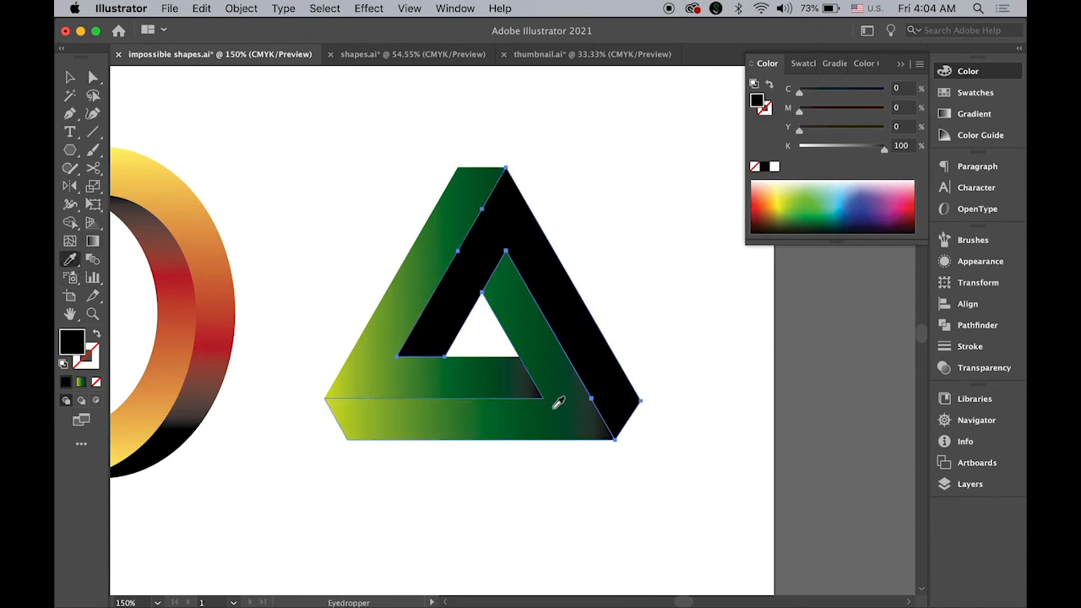
left_click(556, 421)
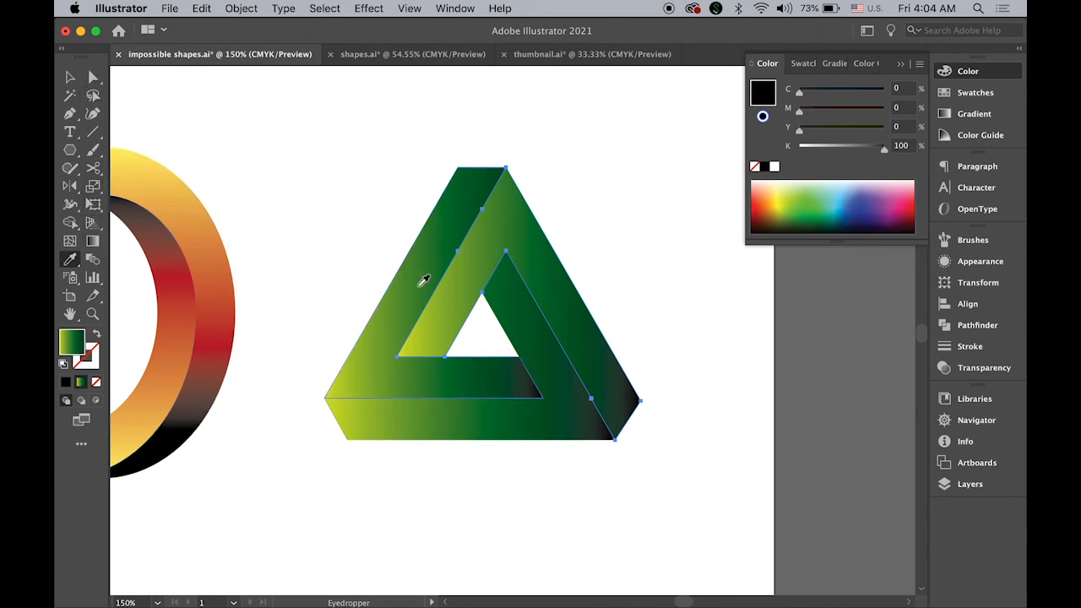
- Redirect the left band's gradient diagonally, from light green at its outer edge to black at the inner lower corner
left_click(94, 78)
left_click(429, 271)
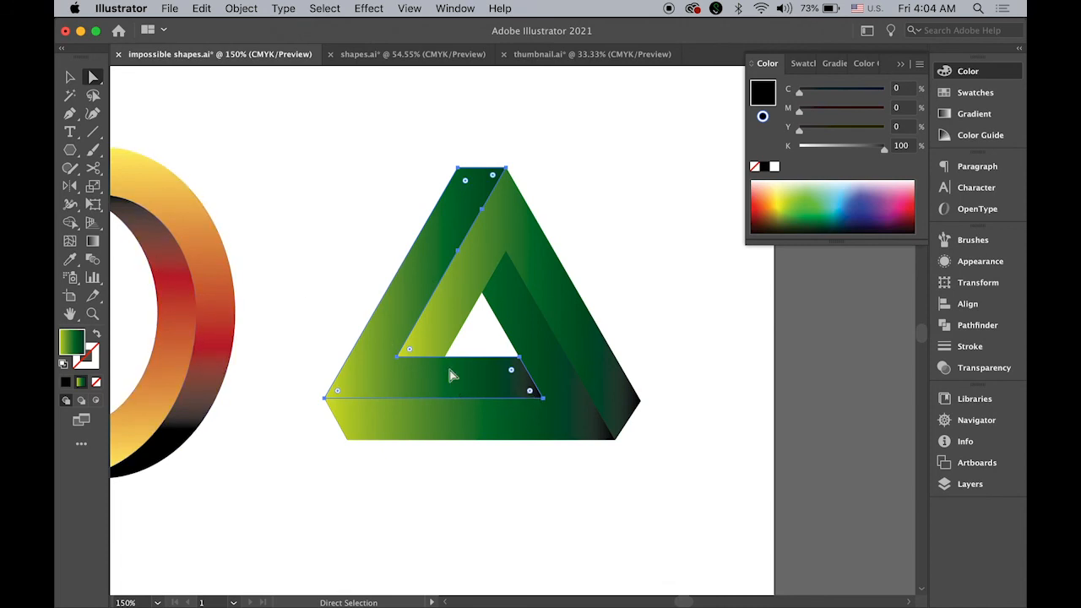
left_click(95, 243)
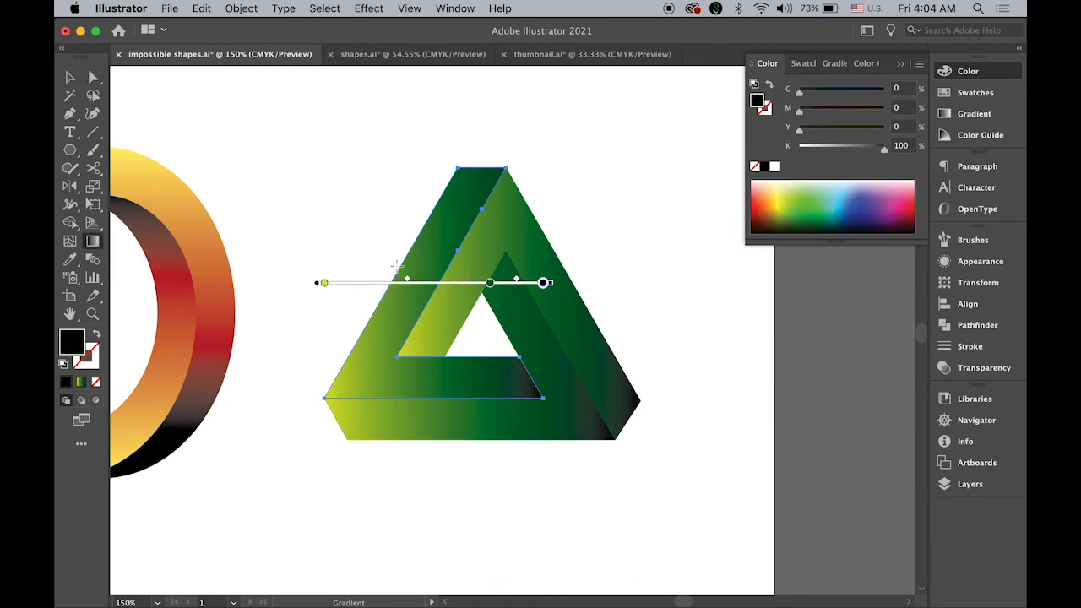
mouse_move(399, 270)
left_mouse_down()
mouse_move(495, 313)
mouse_move(536, 356)
mouse_move(522, 353)
mouse_move(528, 347)
left_mouse_up()
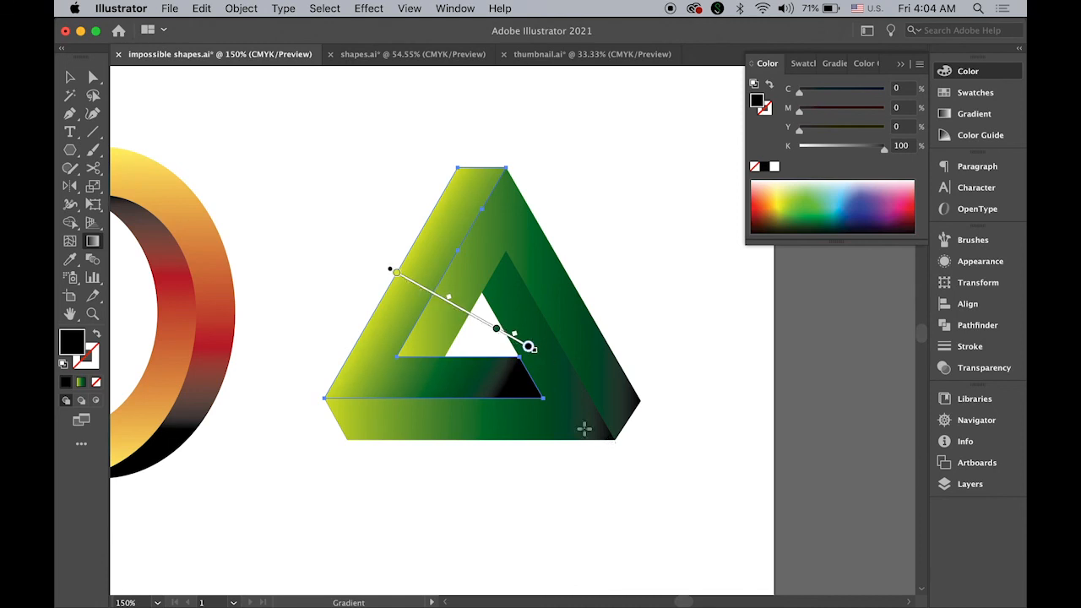
- Redirect the bottom band's gradient vertically, running from light green at its lower edge up to black at the inner tip
key("a")
left_click(471, 422)
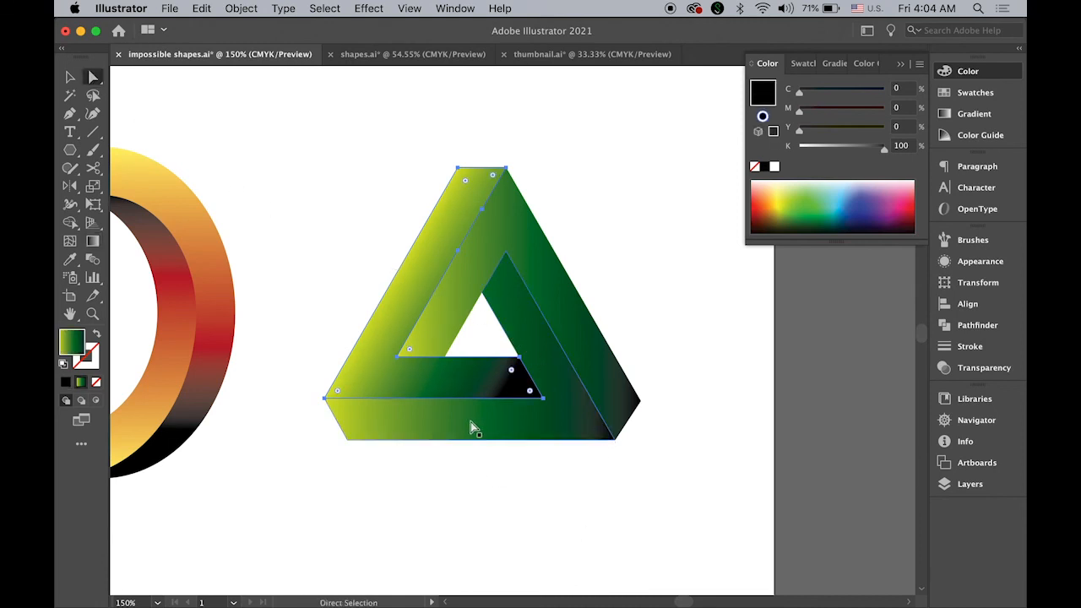
left_click(93, 241)
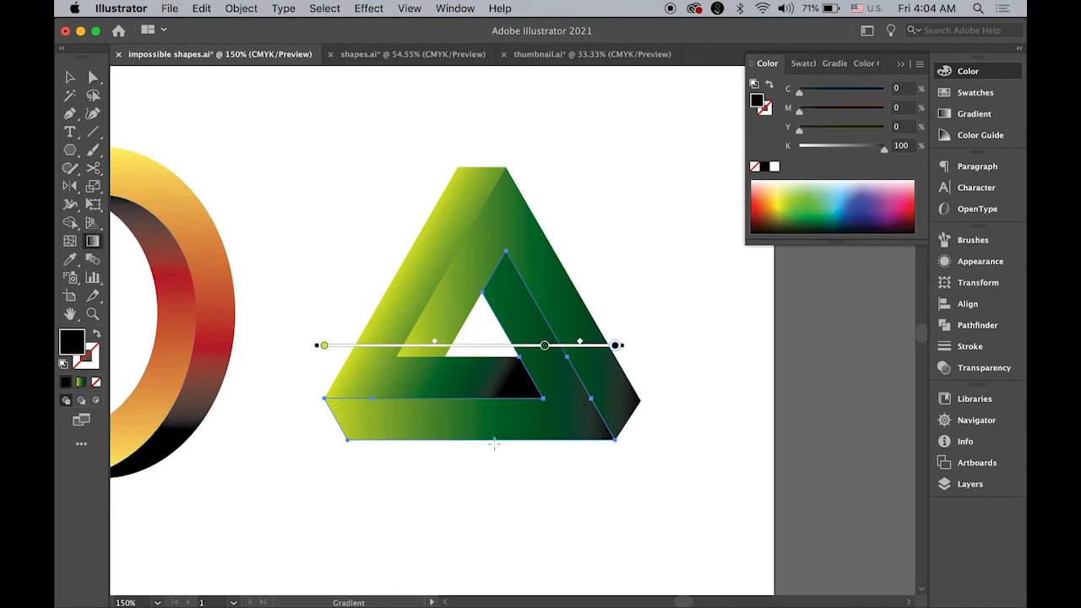
left_click_drag(483, 440, 483, 288)
- Redirect the right band's gradient diagonally from light green at its outer edge to black at the inner end, adjust its position, and deselect
left_click(94, 79)
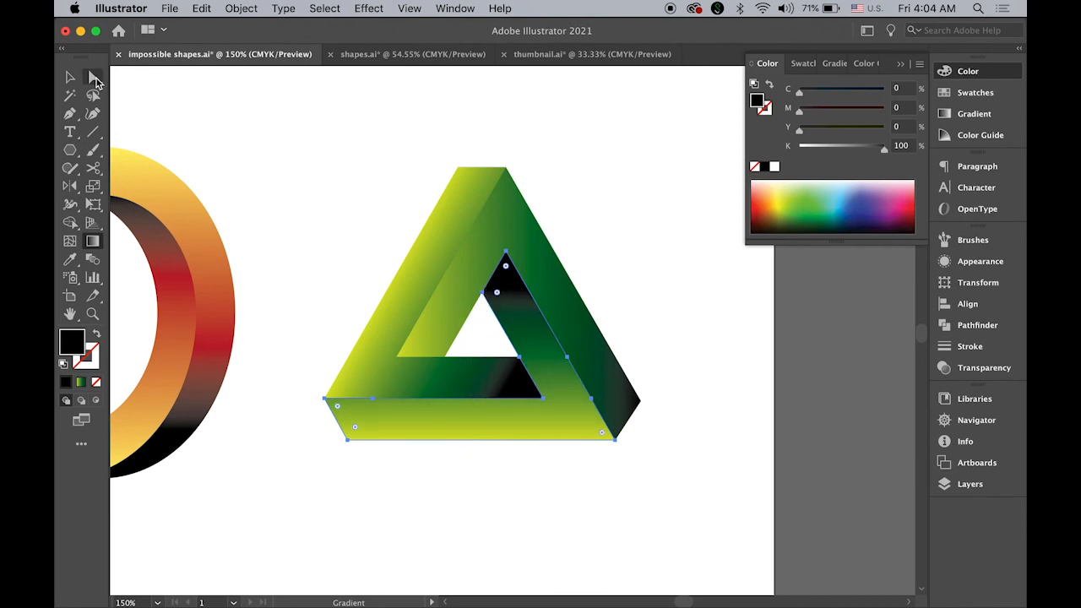
left_click(564, 300)
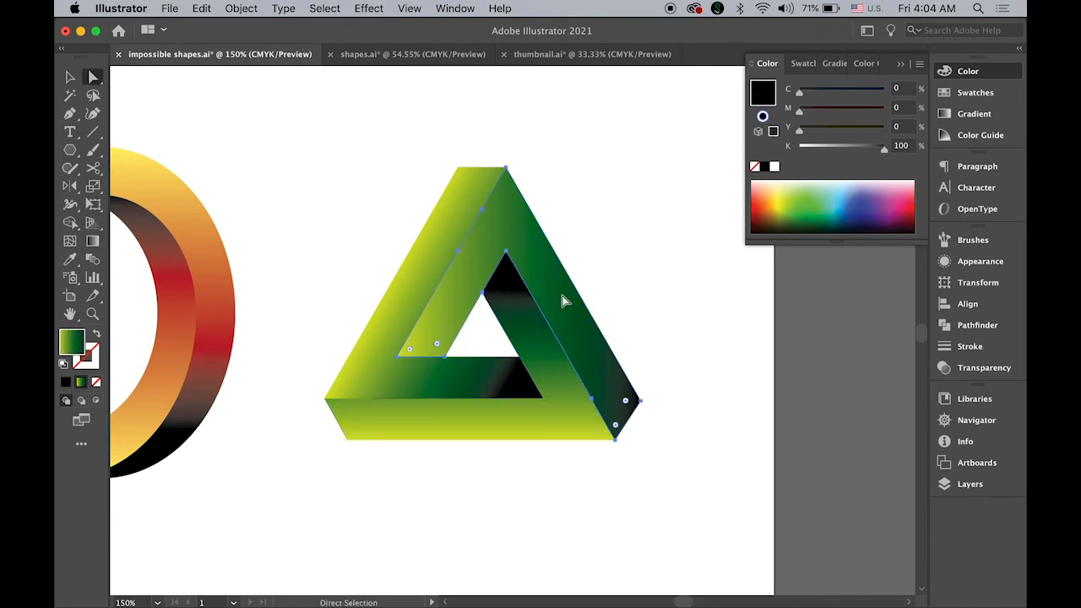
left_click(93, 241)
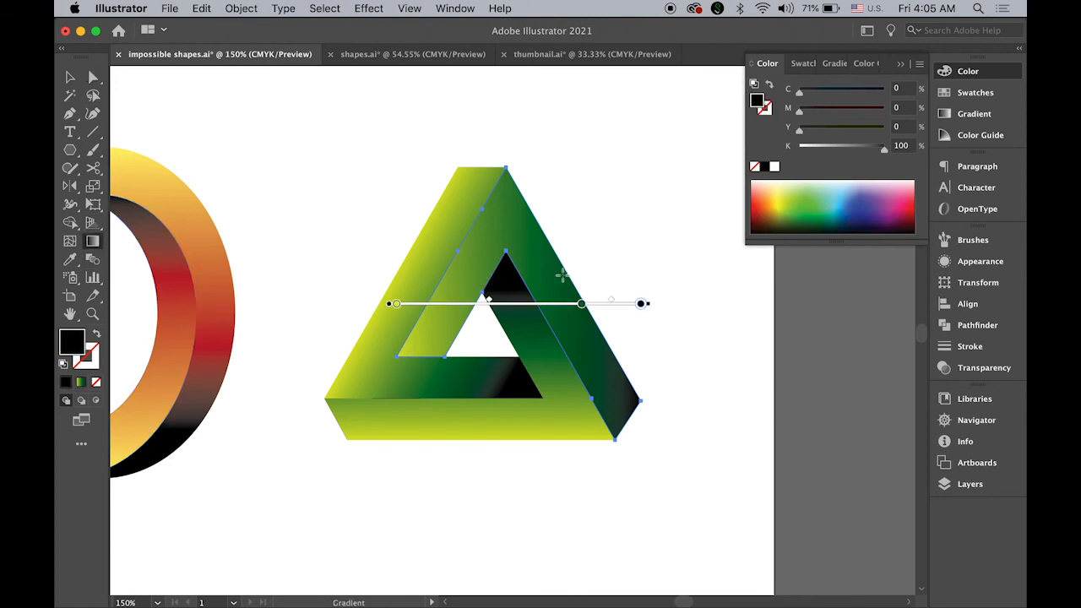
mouse_move(562, 274)
left_mouse_down()
mouse_move(495, 284)
mouse_move(446, 309)
mouse_move(415, 347)
mouse_move(425, 349)
left_mouse_up()
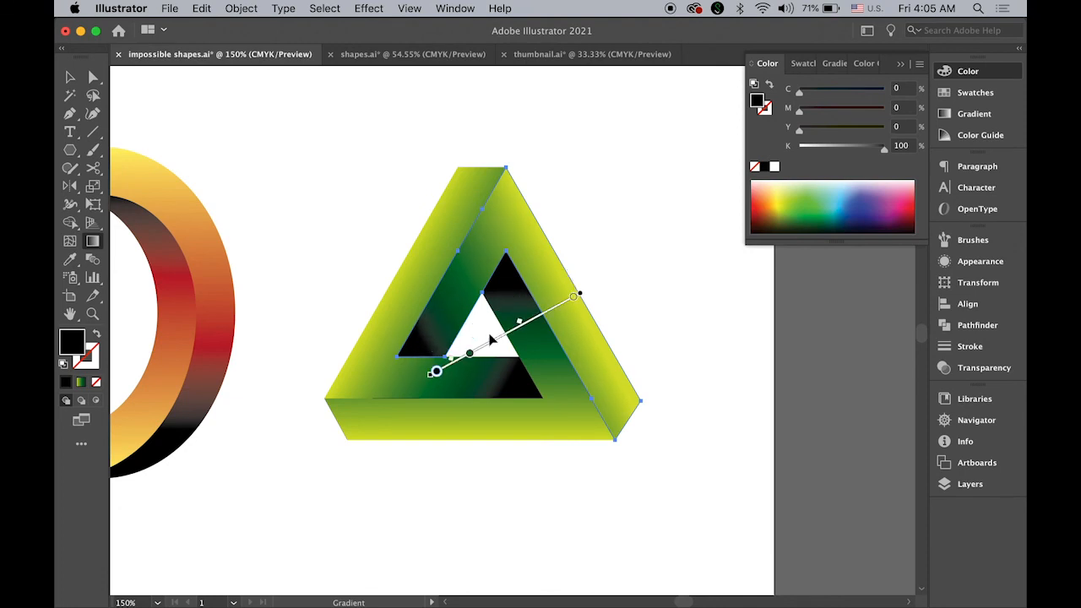
left_click(577, 295)
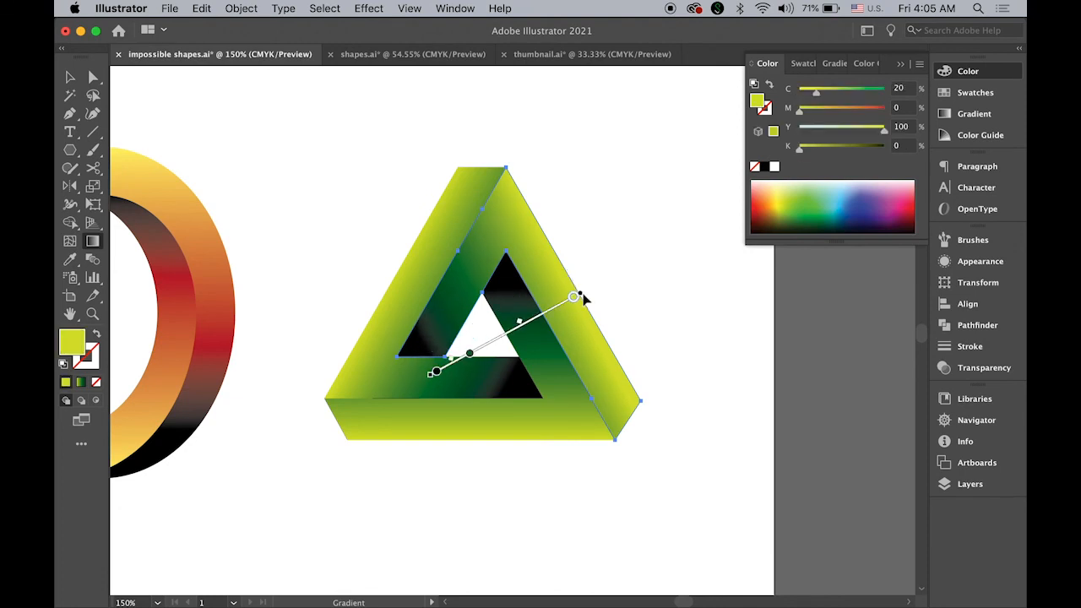
mouse_move(581, 299)
left_mouse_down()
mouse_move(596, 292)
mouse_move(587, 295)
left_mouse_up()
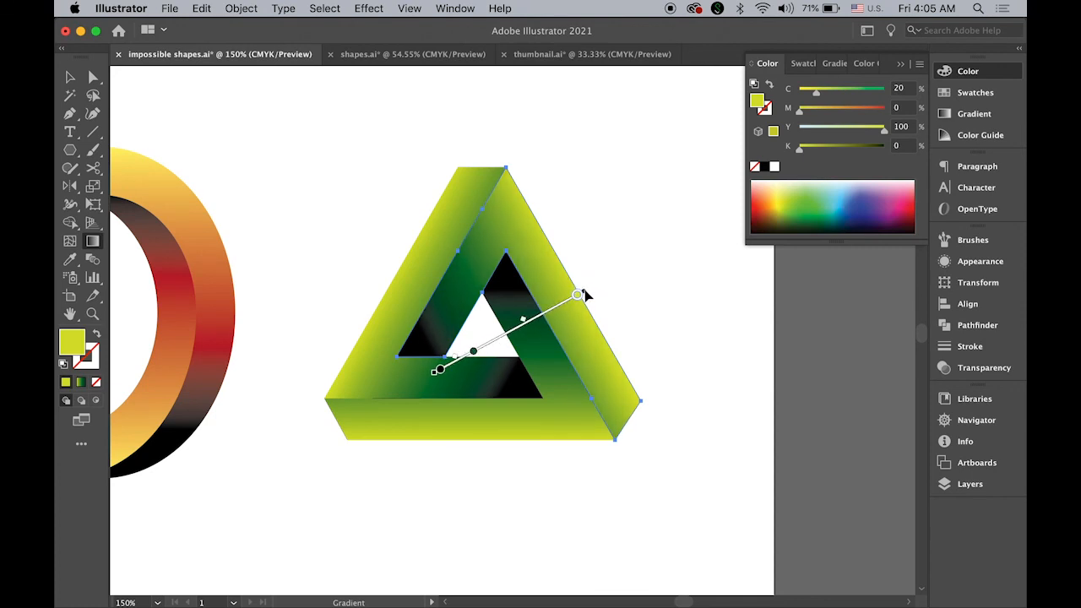
left_click(93, 76)
left_click(233, 111)
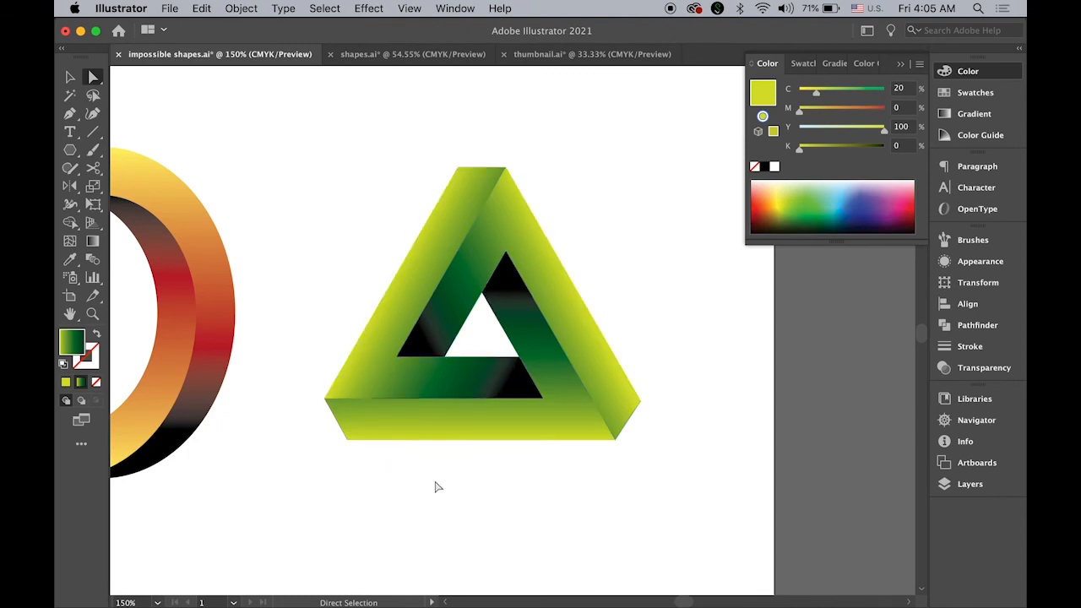
- Select and remove the stray black line on the boundary between the left and bottom bands
key("super+space")
left_click_drag(376, 398, 576, 458)
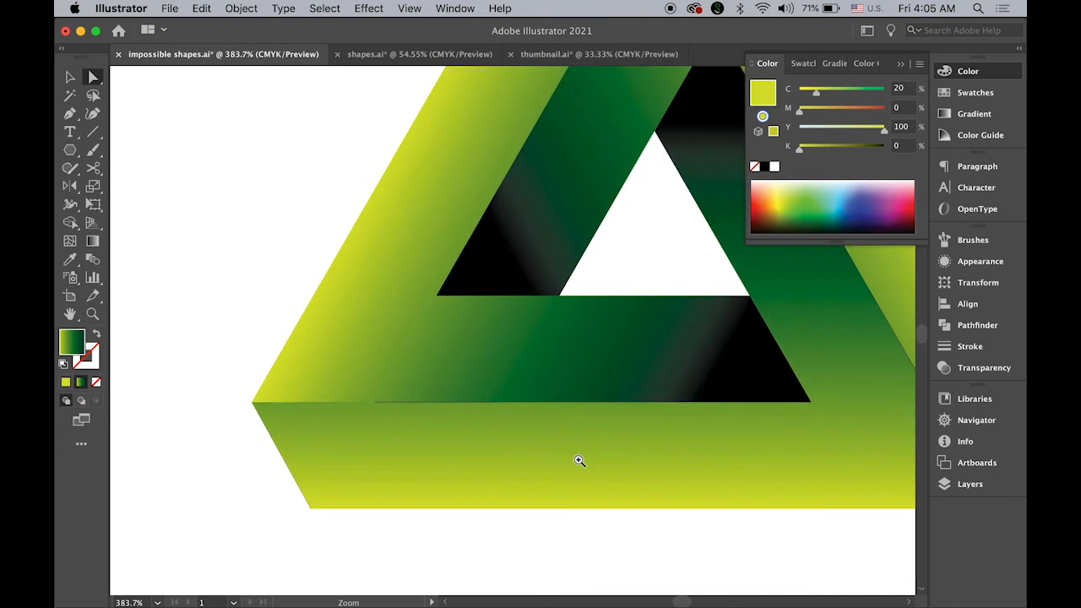
left_click(455, 405)
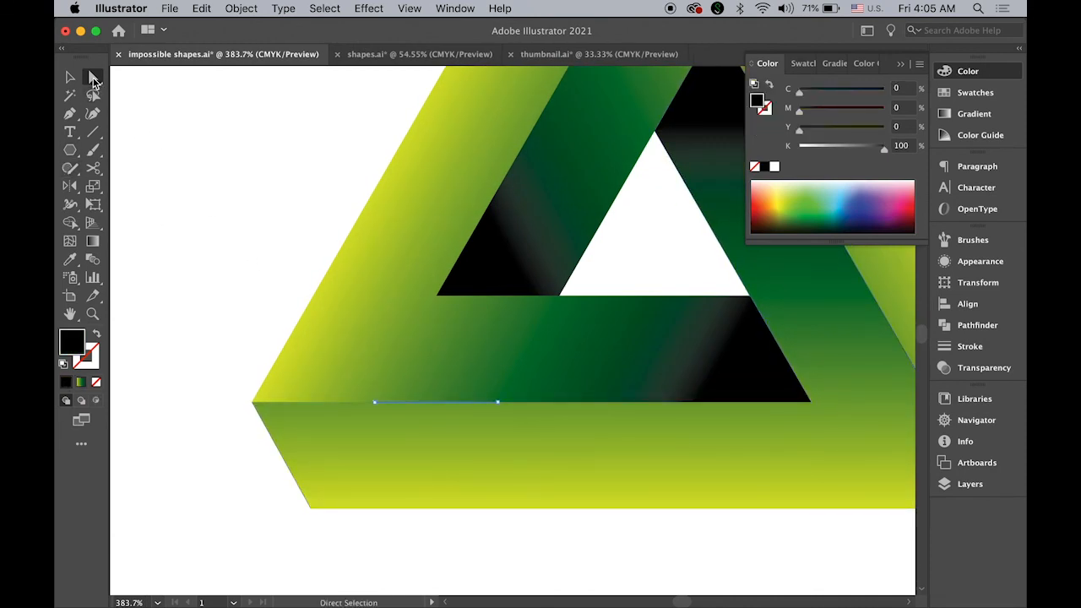
left_click(243, 172)
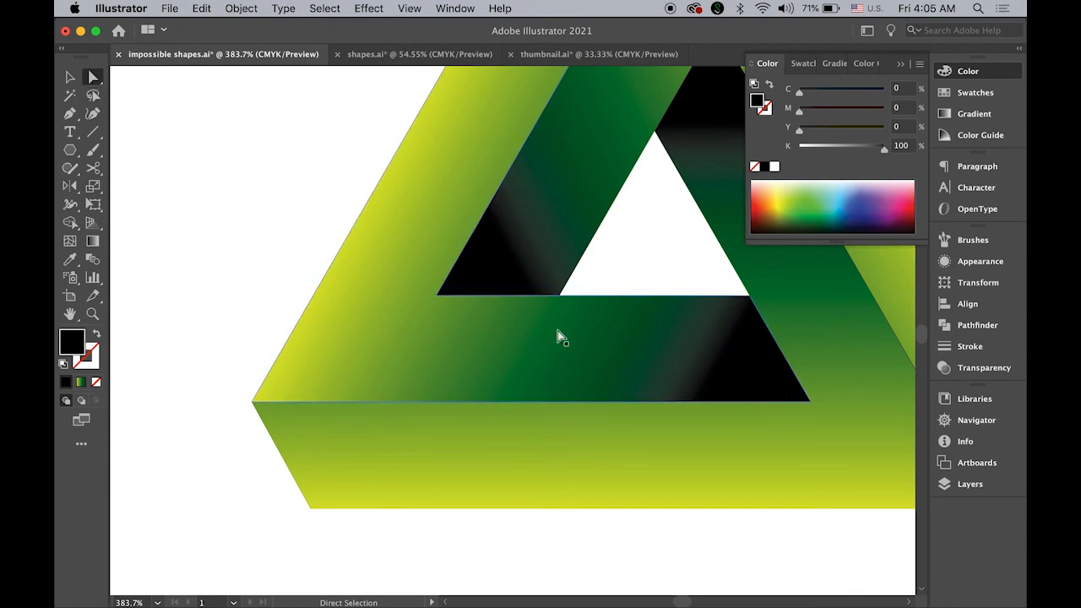
- Examine the green triangle's edges and corners up close, and compare it with the other shapes on the artboard
left_click_drag(516, 356, 305, 532)
left_click_drag(511, 324, 544, 454)
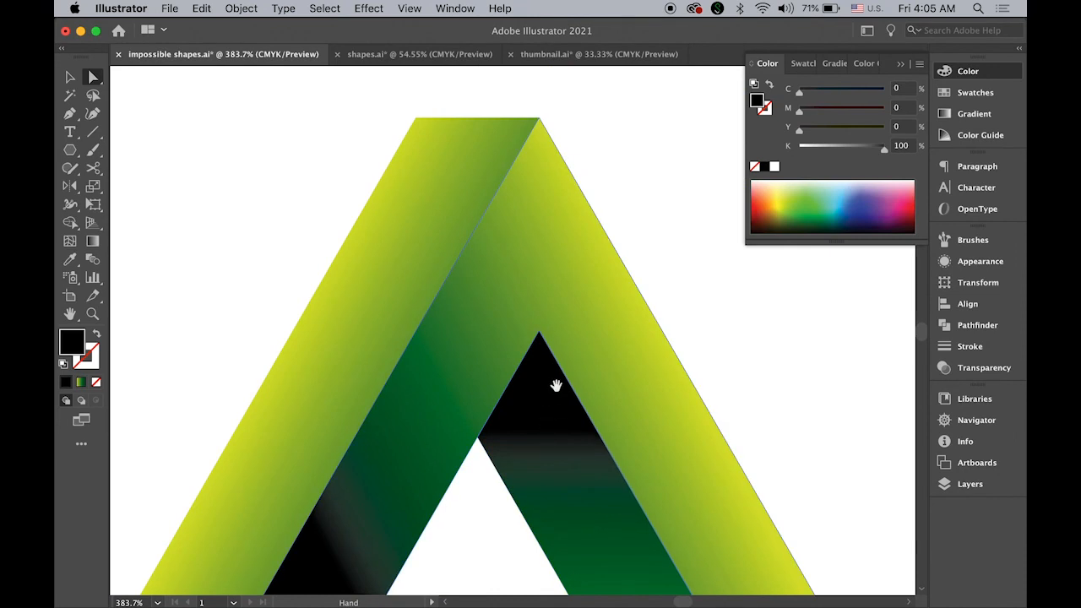
left_click_drag(748, 406, 548, 299)
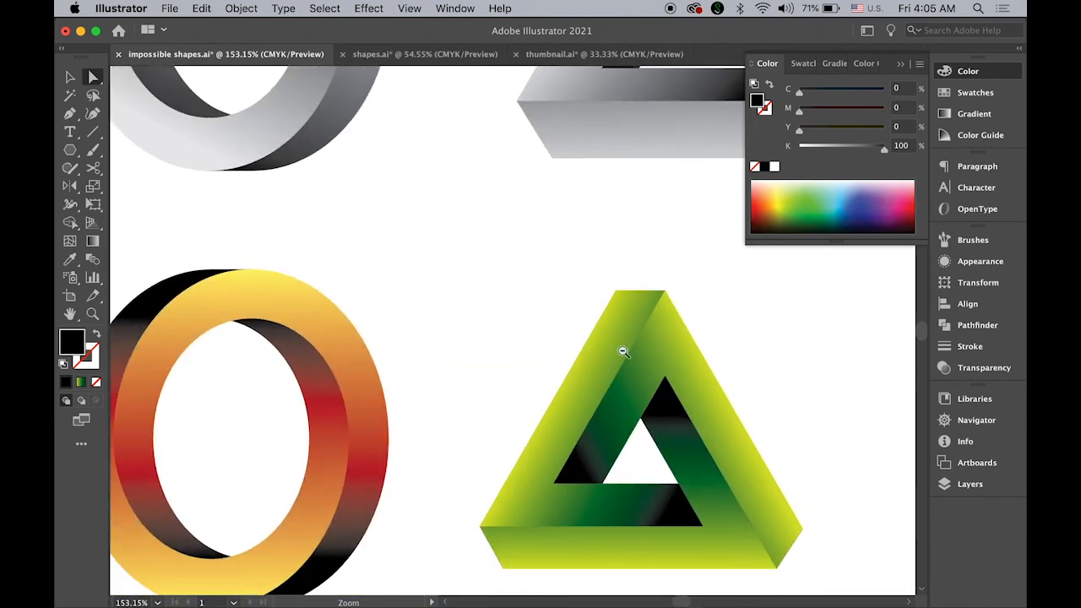
left_click_drag(718, 470, 656, 394)
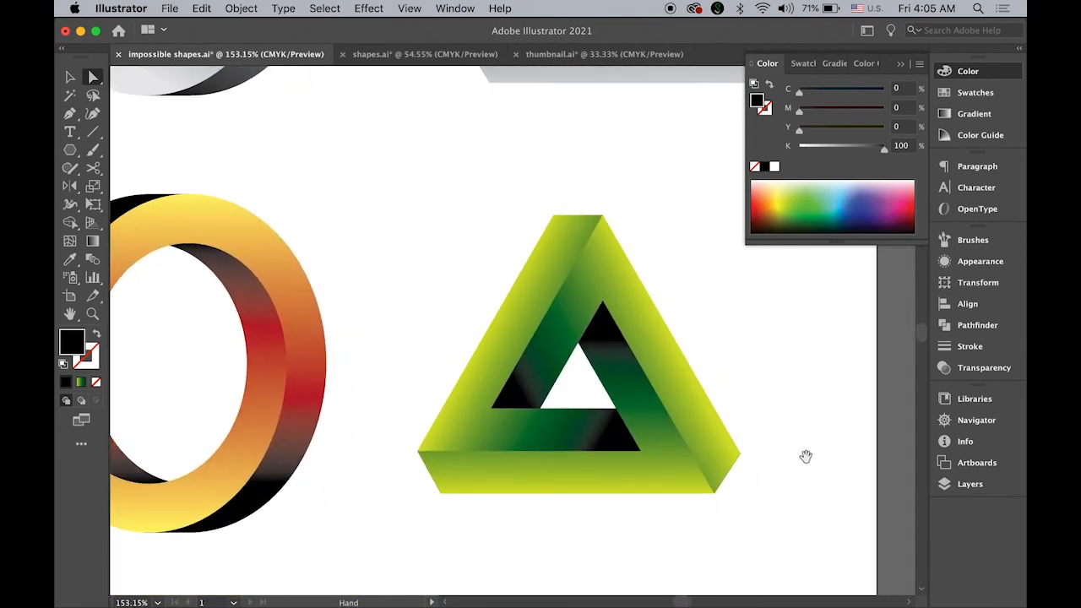
left_click(436, 488)
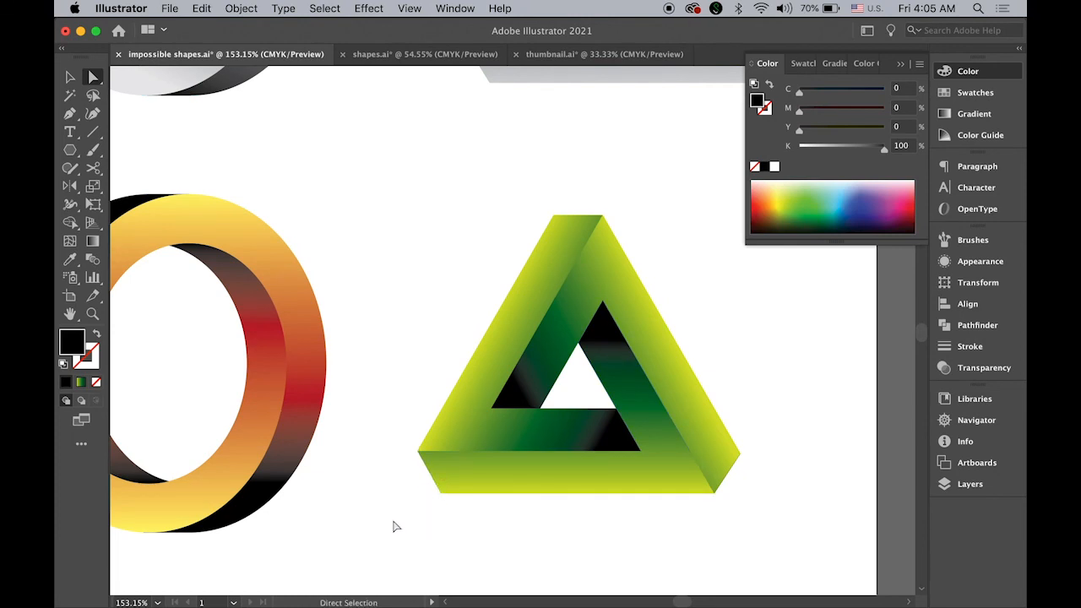
left_click(733, 474)
left_click_drag(728, 490, 565, 418)
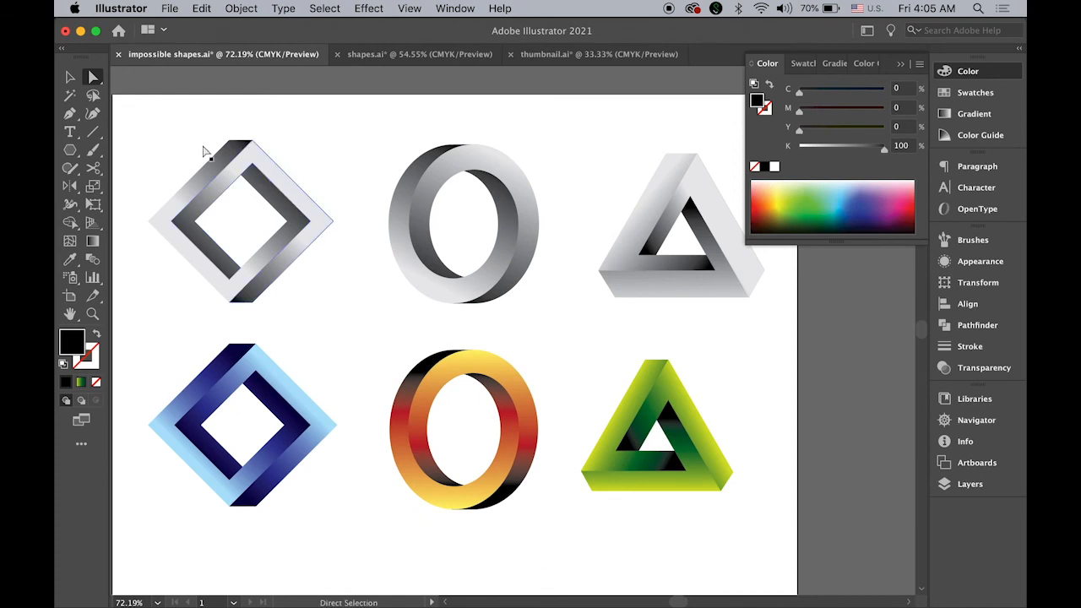
- Select the whole green triangle, enlarge it slightly and position it beneath the grey triangle, and put away the floating colour controls
key("v")
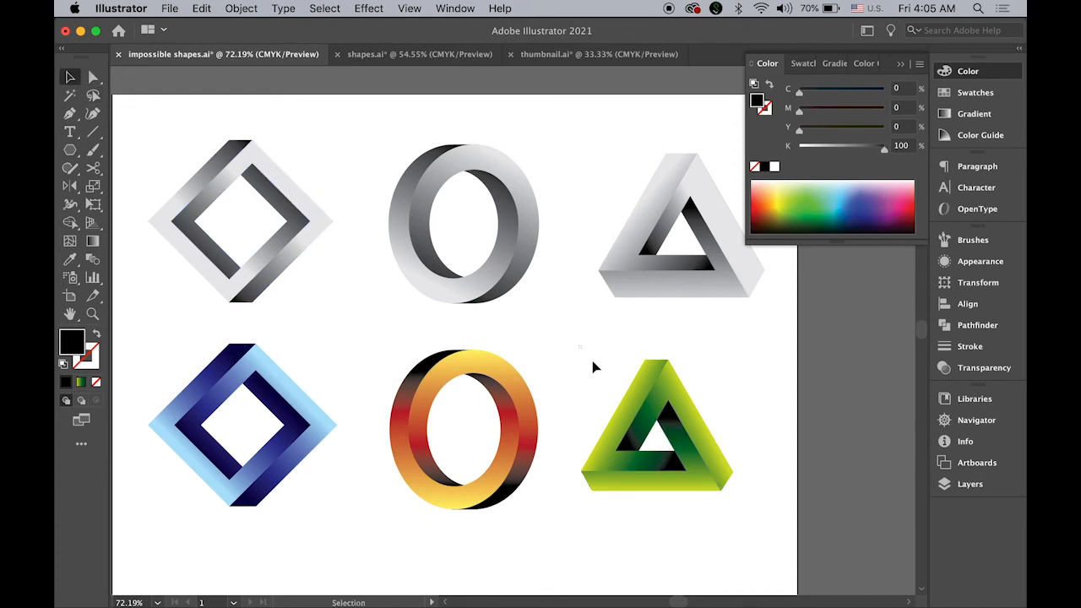
left_click_drag(579, 345, 755, 516)
left_click_drag(710, 477, 758, 486)
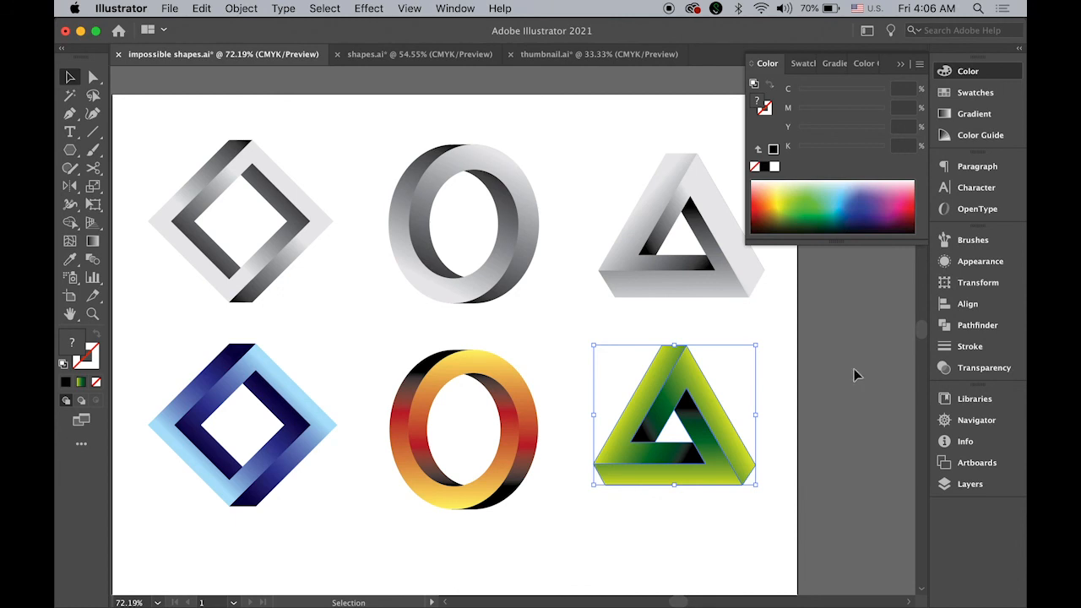
left_click(900, 65)
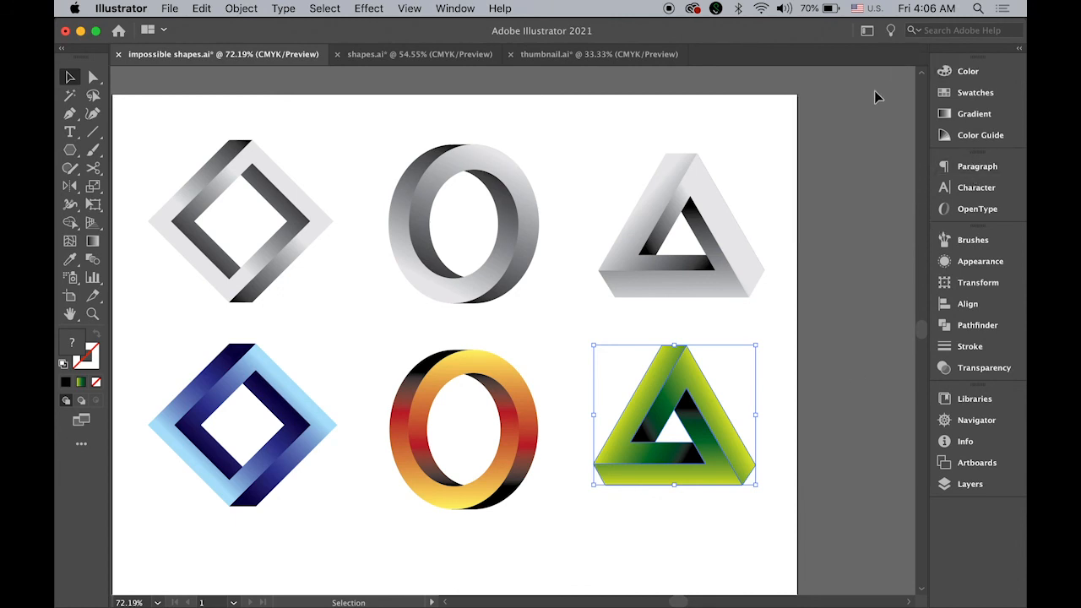